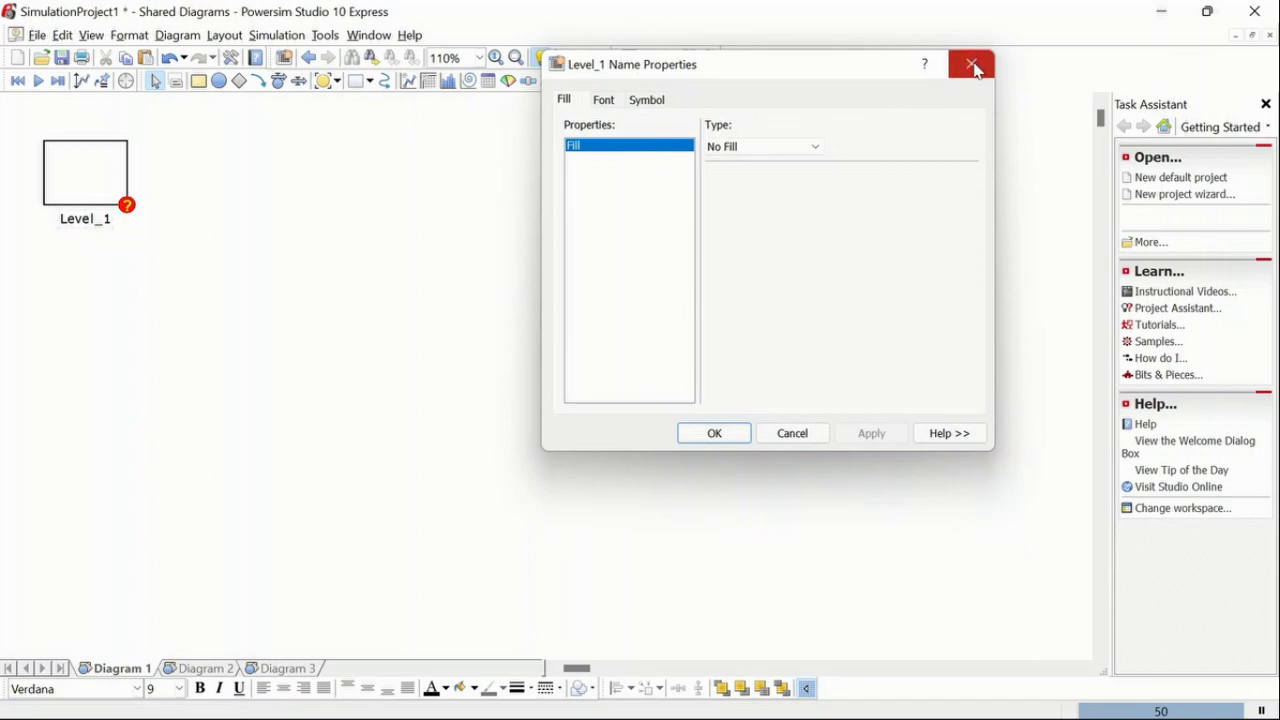
Close the name properties, rename the Level_1 level as Populasi, and shift it slightly to the right
click(972, 63)
click(77, 219)
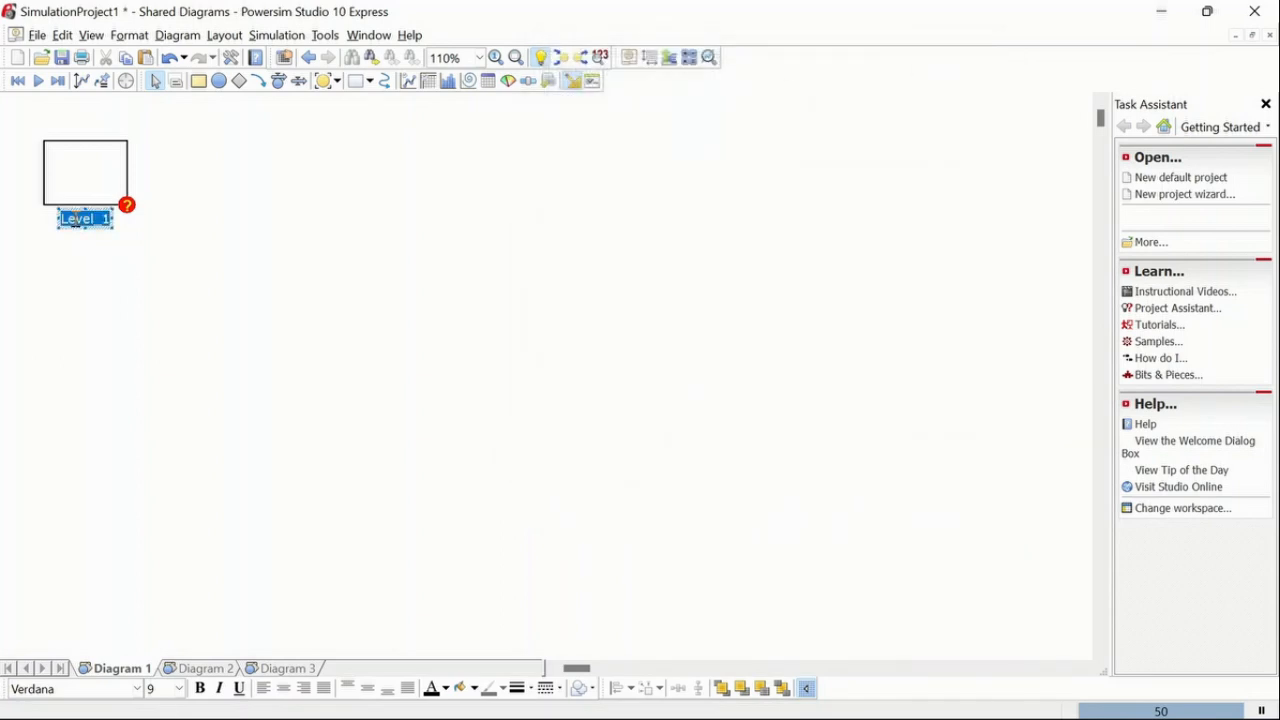
text(Populasi)
key(Return)
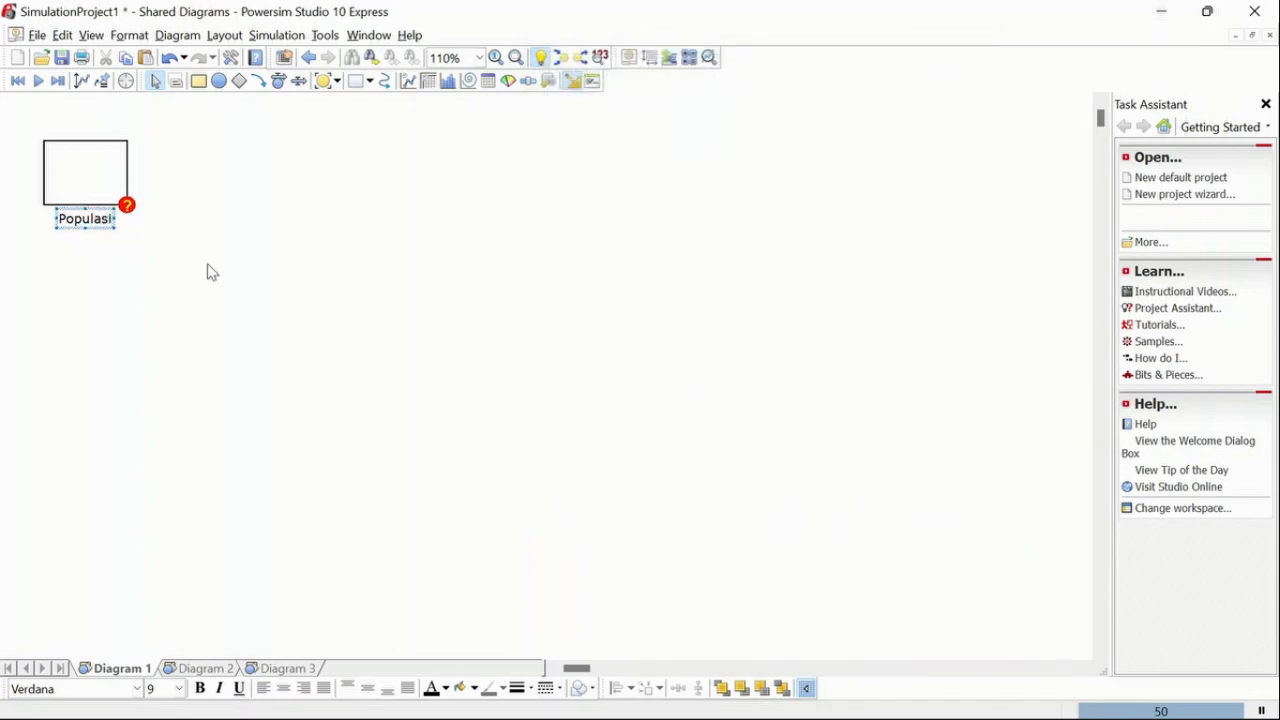
click(236, 293)
click(86, 172)
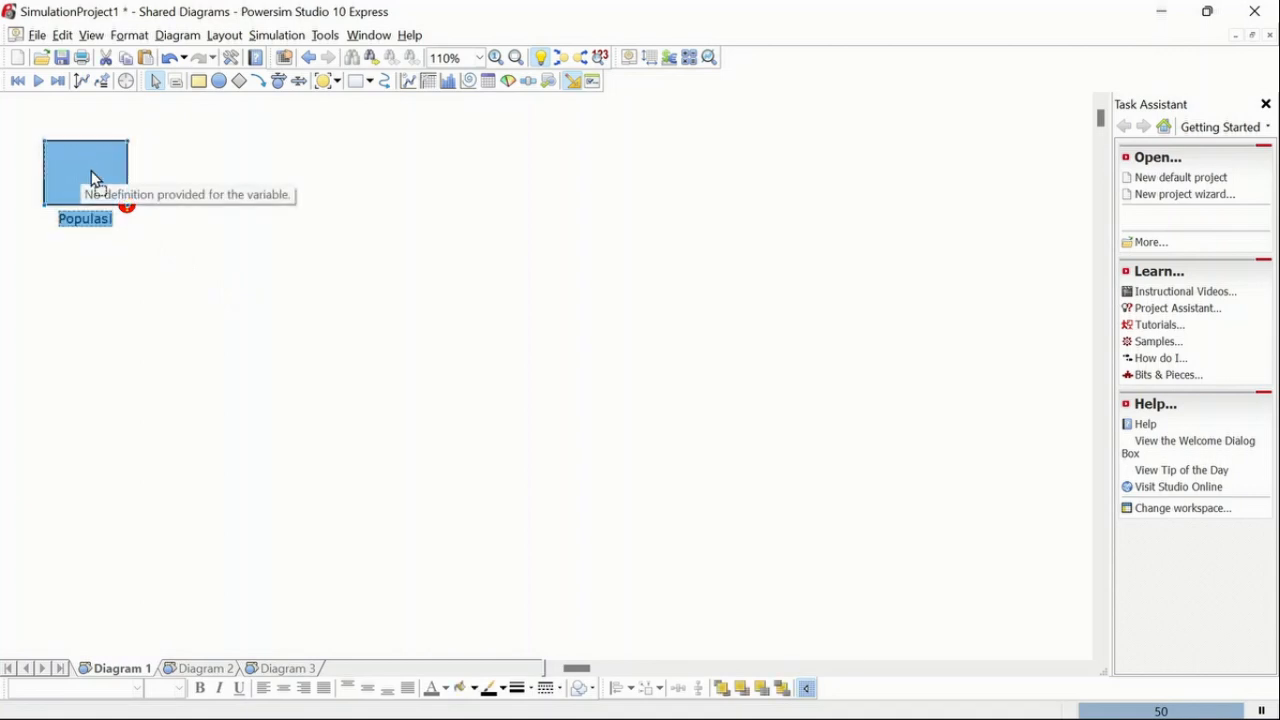
click(291, 189)
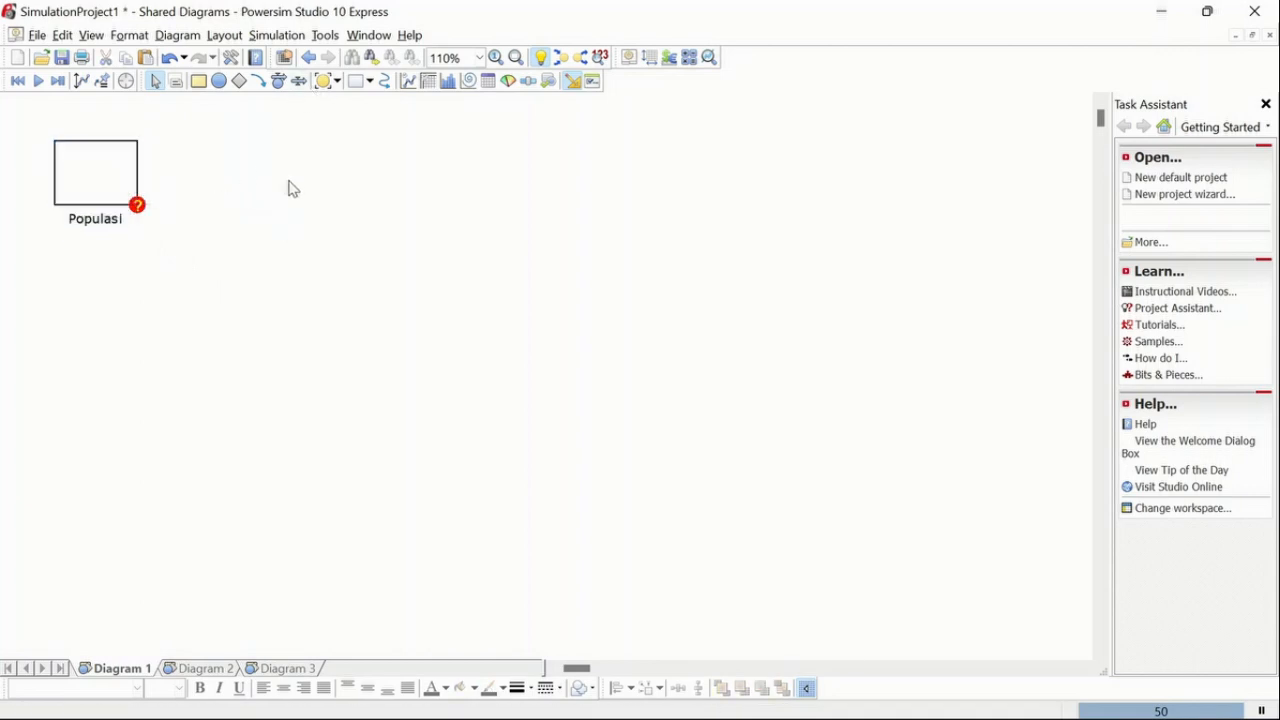
Draw an outflow with a rate from the Populasi level to an empty cloud on its right
click(279, 83)
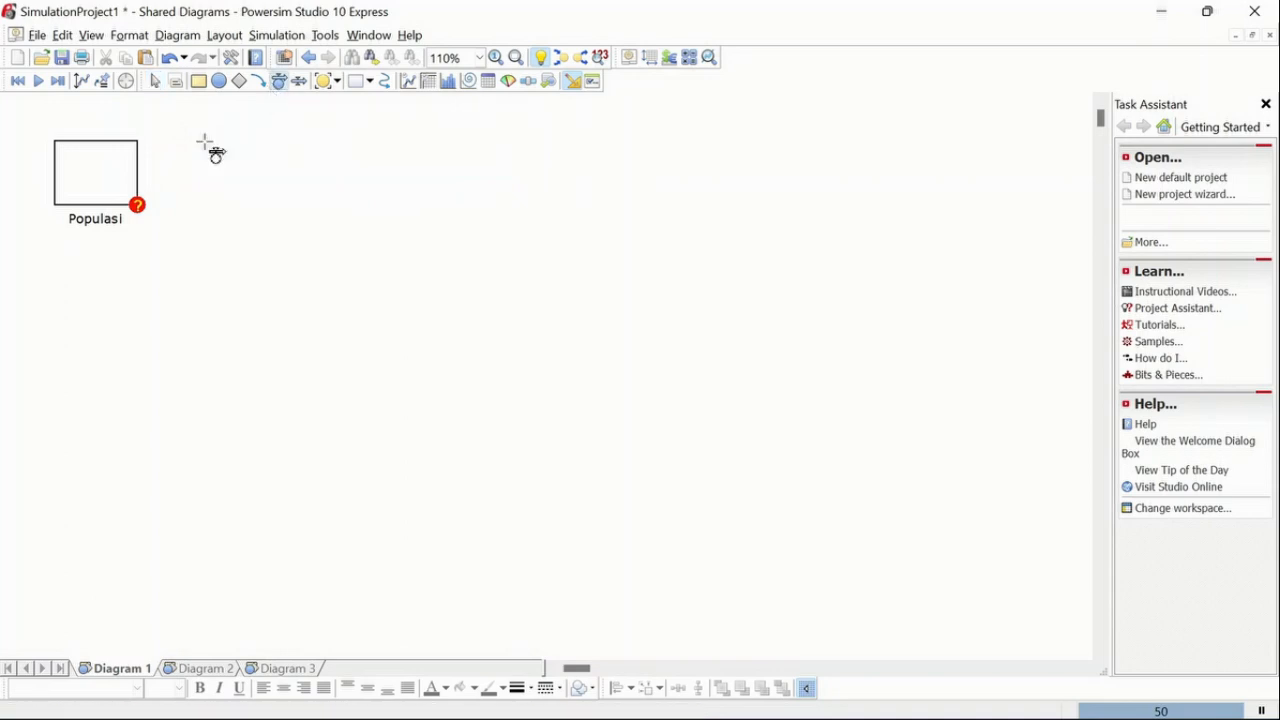
click(148, 176)
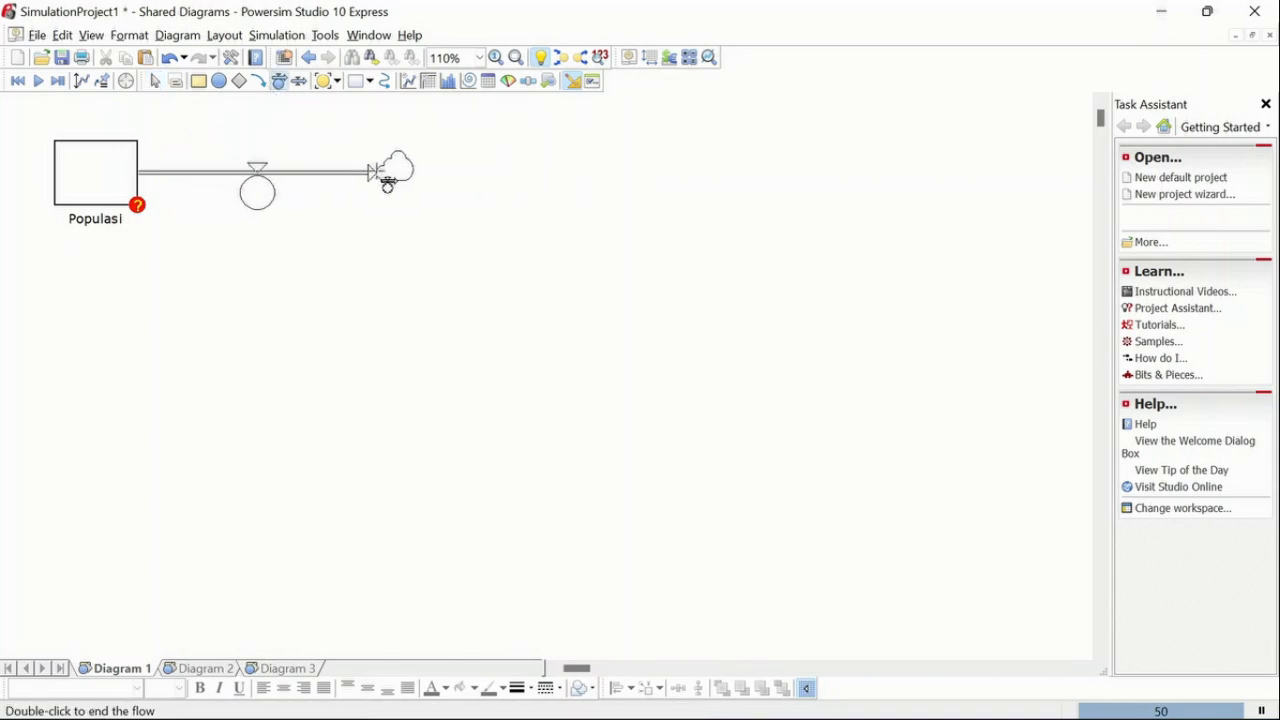
double_click(388, 183)
Rename the rate on the Populasi outflow as Laju_Kematian
click(257, 224)
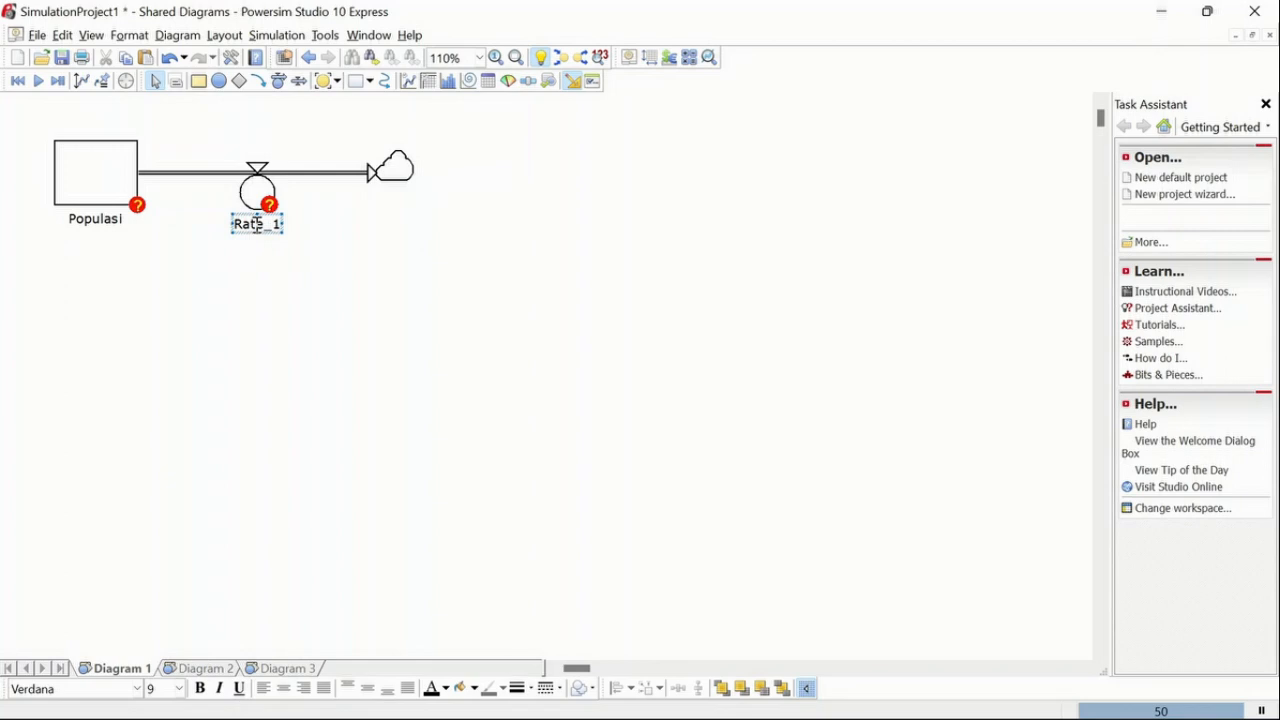
double_click(257, 224)
text(Laju)
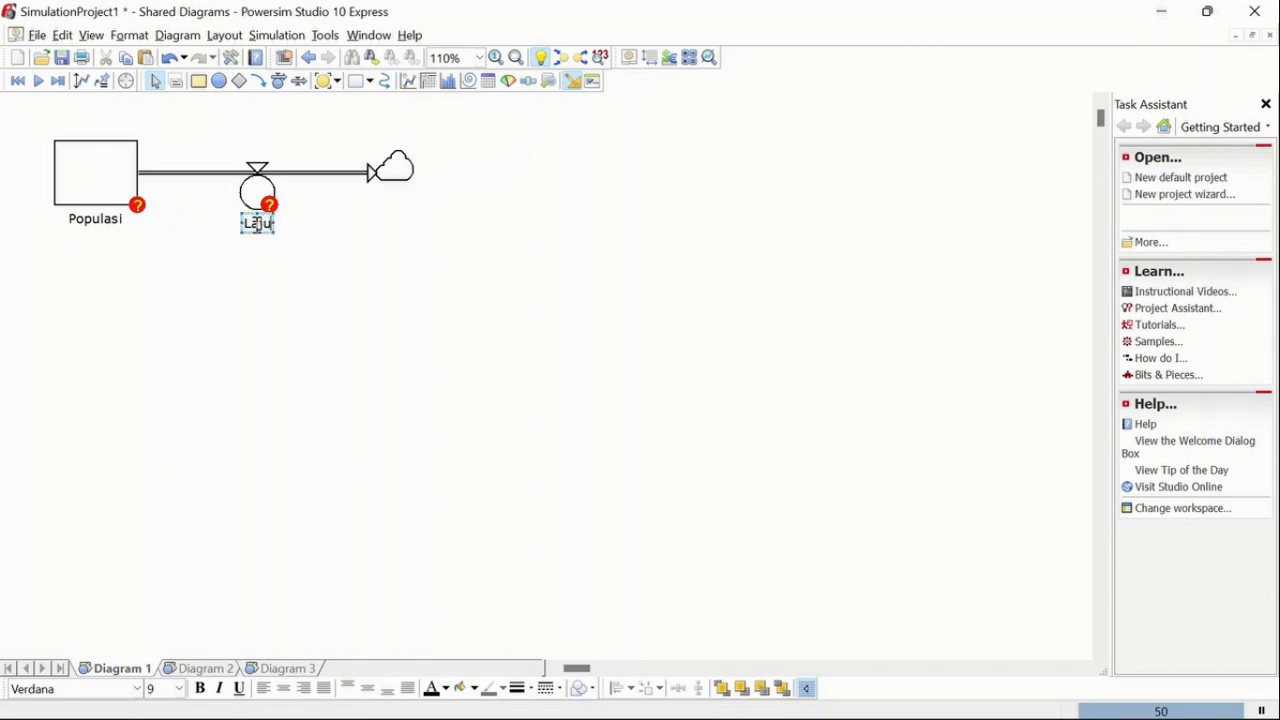
text(_Kematian)
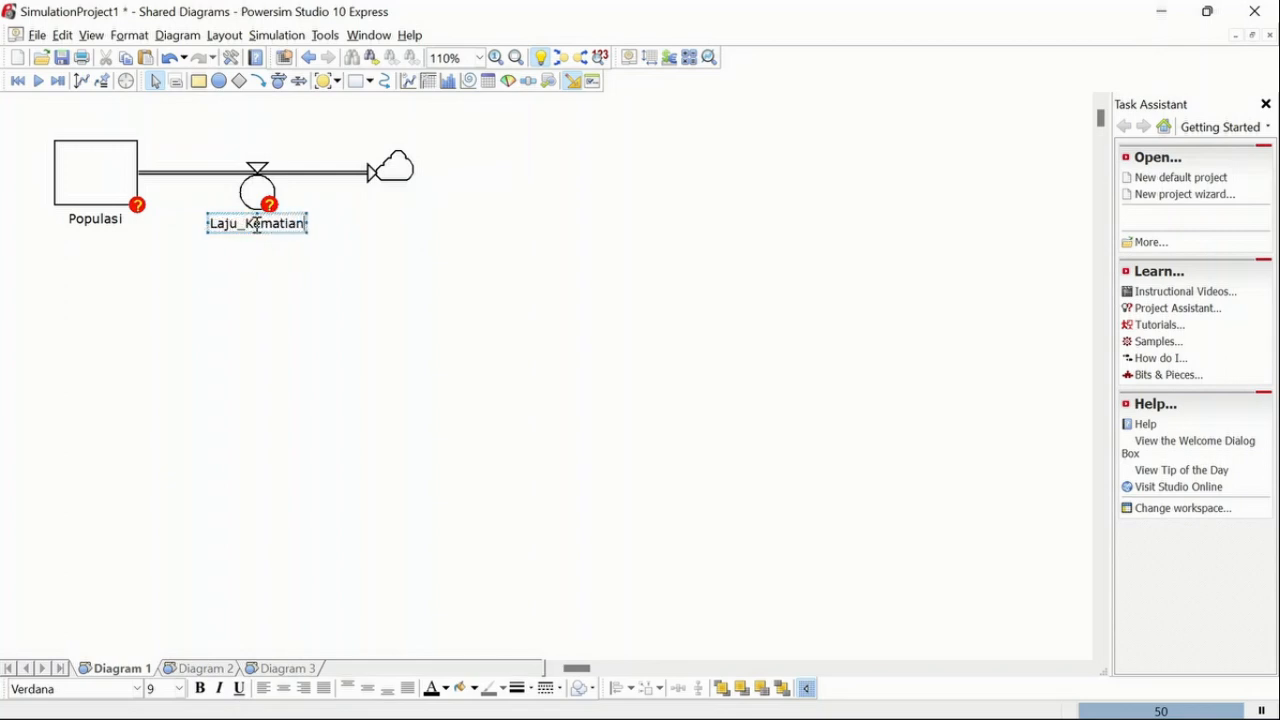
click(315, 320)
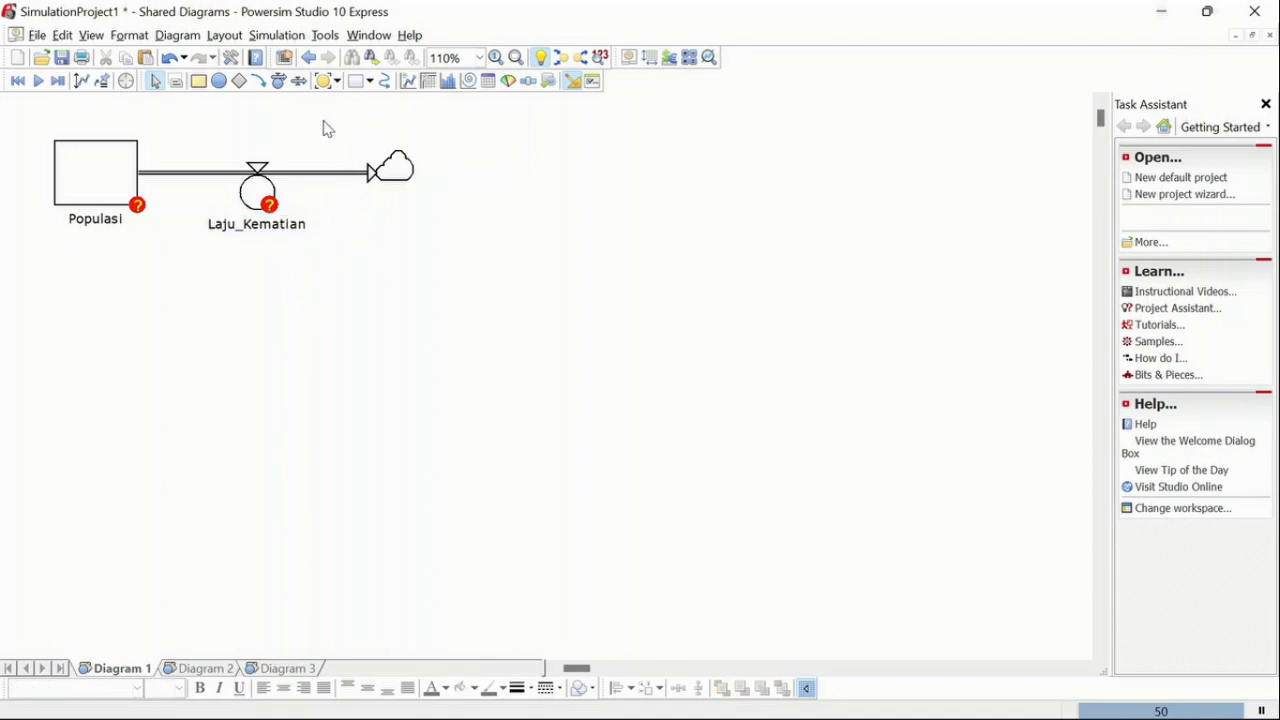
Add a constant named Fraksi_Laju_Kematian and position it below and to the right of the Laju_Kematian rate
click(240, 81)
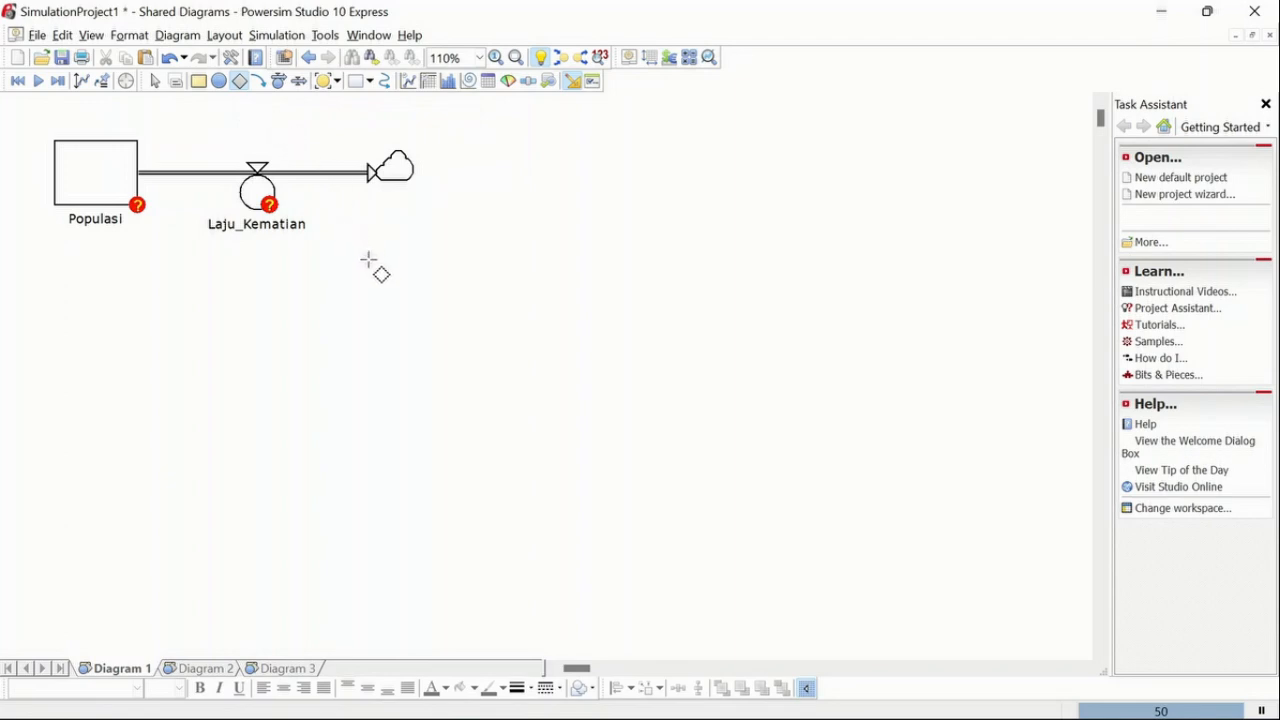
drag(369, 263, 409, 292)
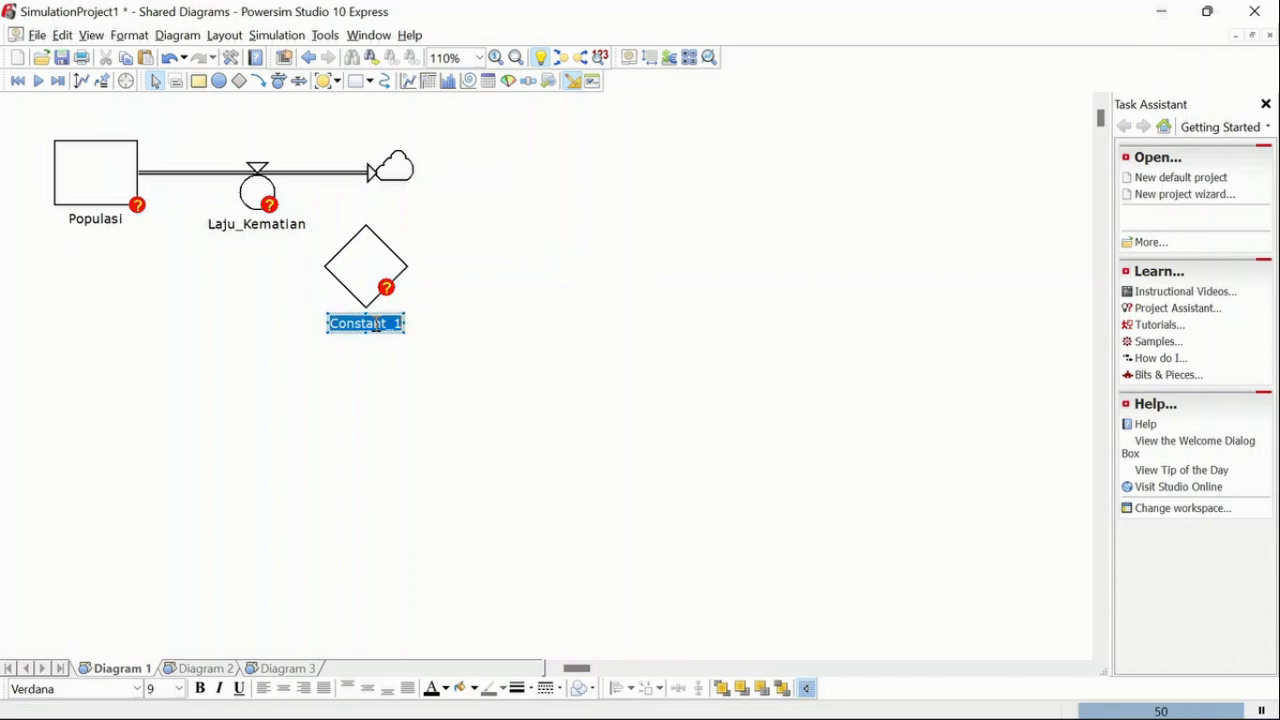
text(Fraksi)
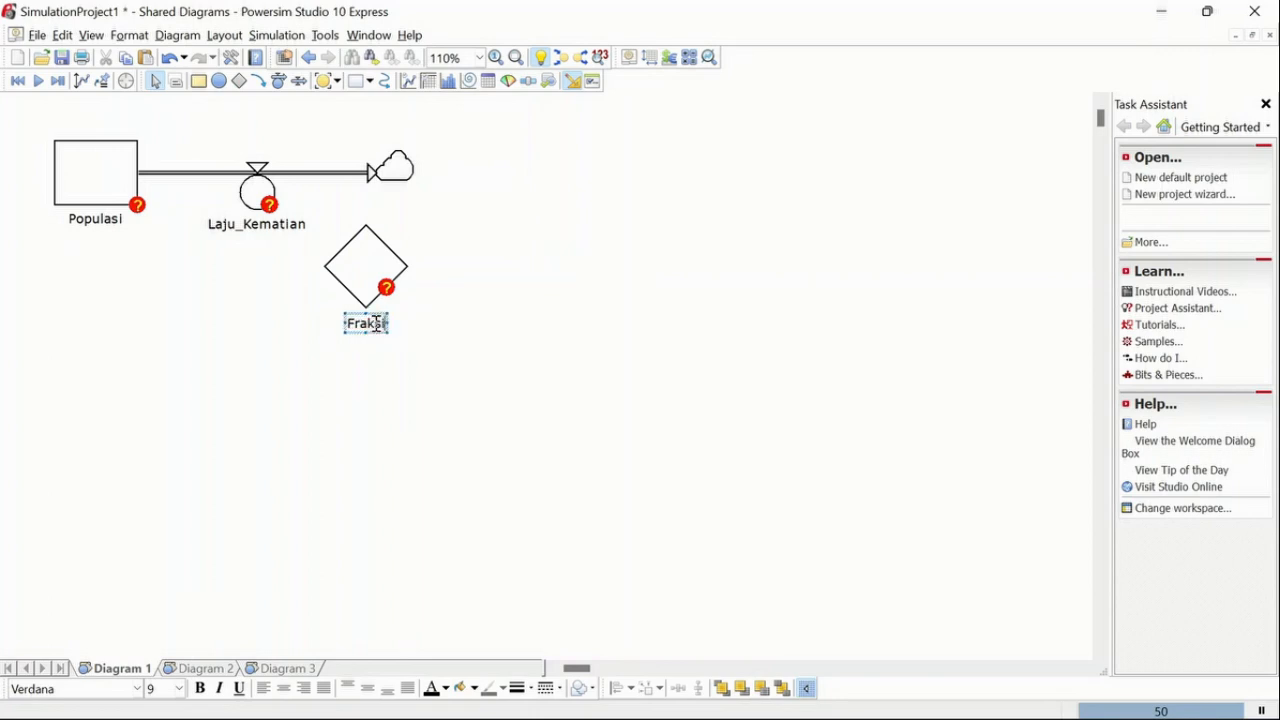
text(_Laju)
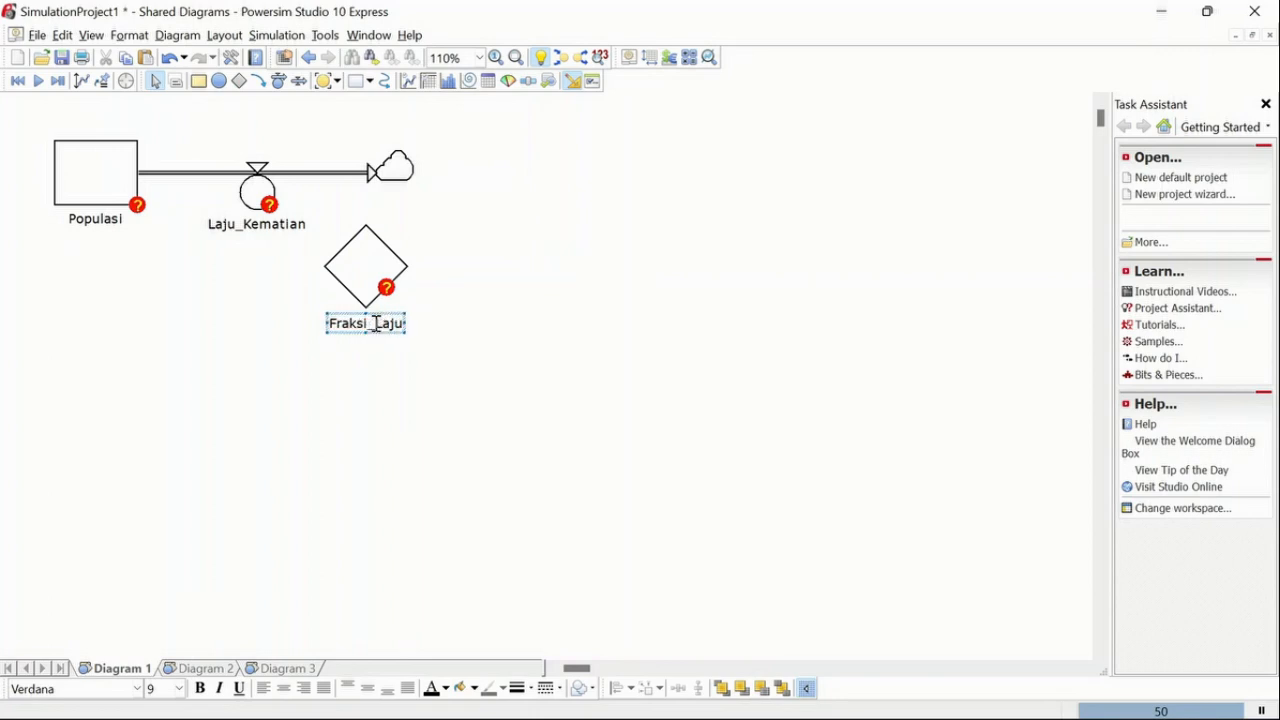
text(_Kematian)
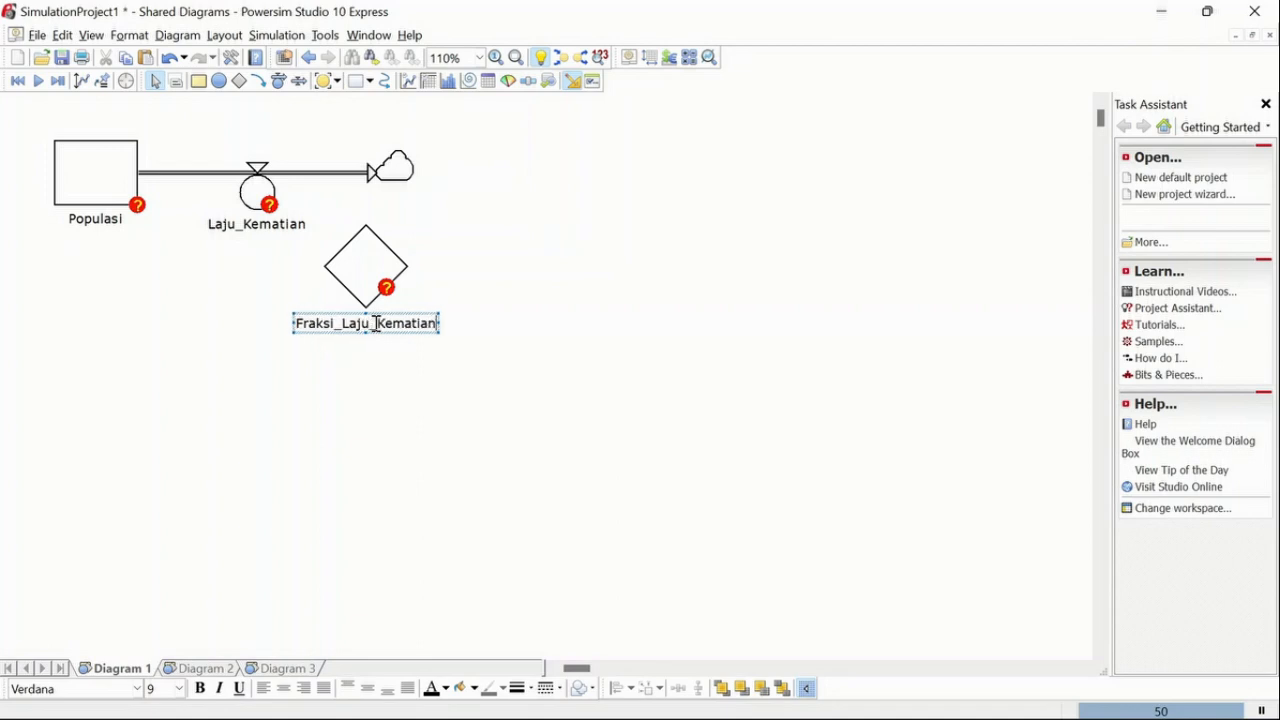
click(424, 447)
drag(363, 264, 467, 304)
click(479, 233)
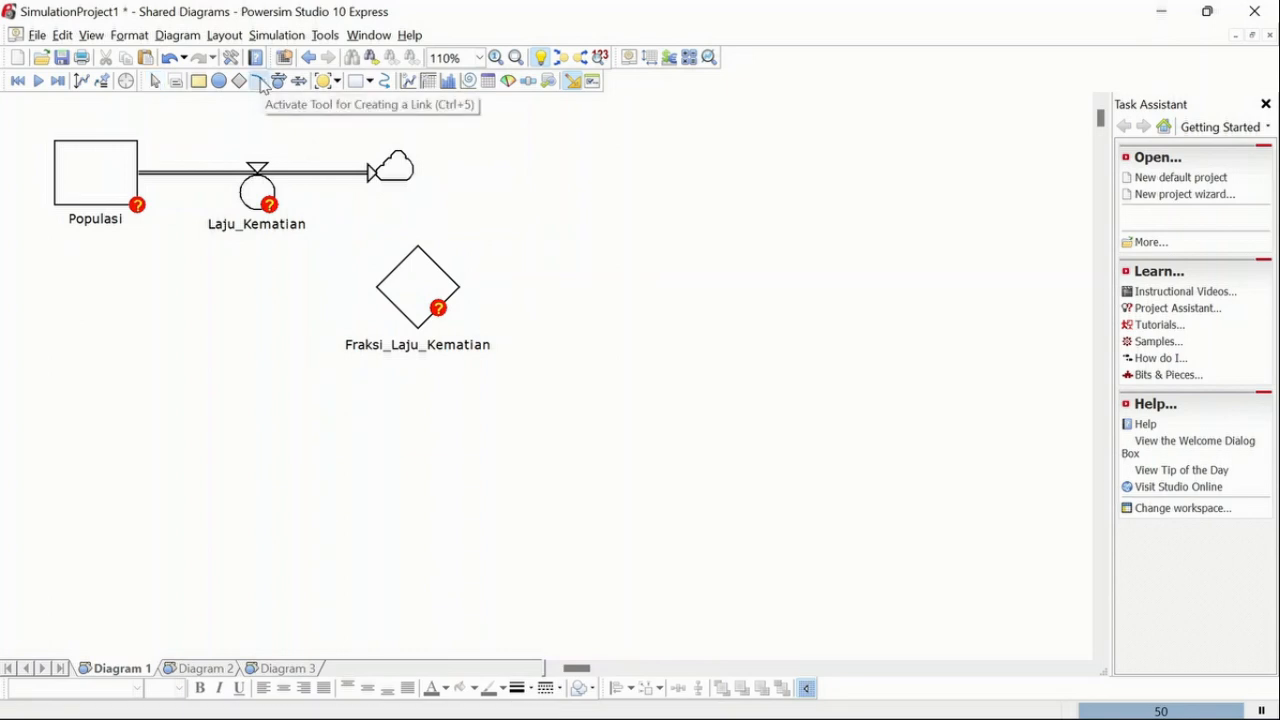
Link both the Populasi level and the Fraksi_Laju_Kematian constant to the Laju_Kematian rate
click(261, 84)
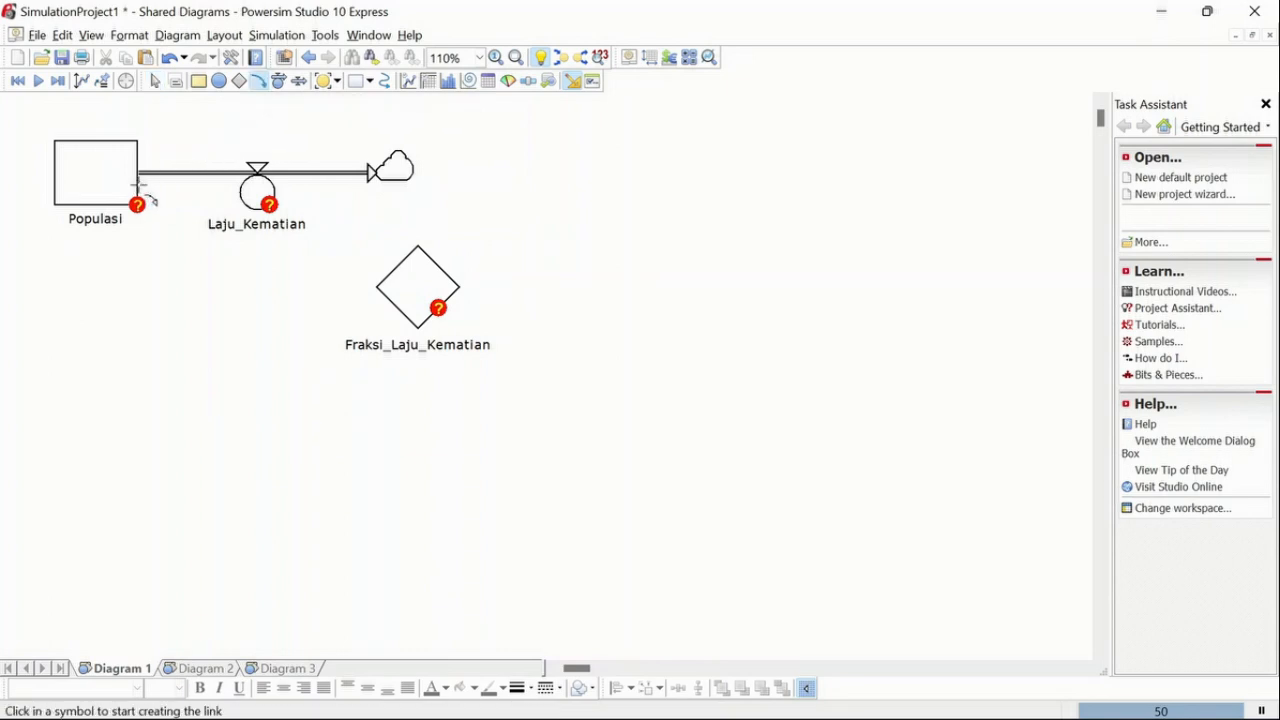
mouse_move(140, 184)
mouse_down()
mouse_move(160, 202)
mouse_move(252, 208)
mouse_up()
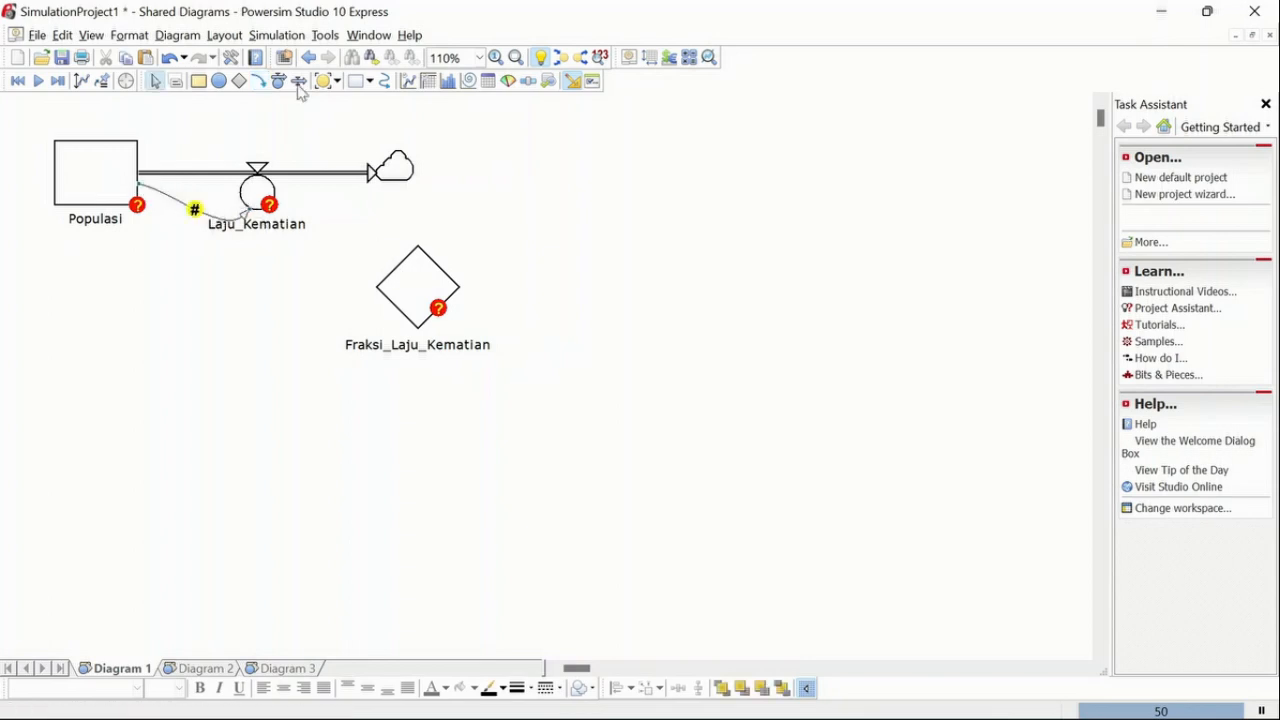
click(259, 81)
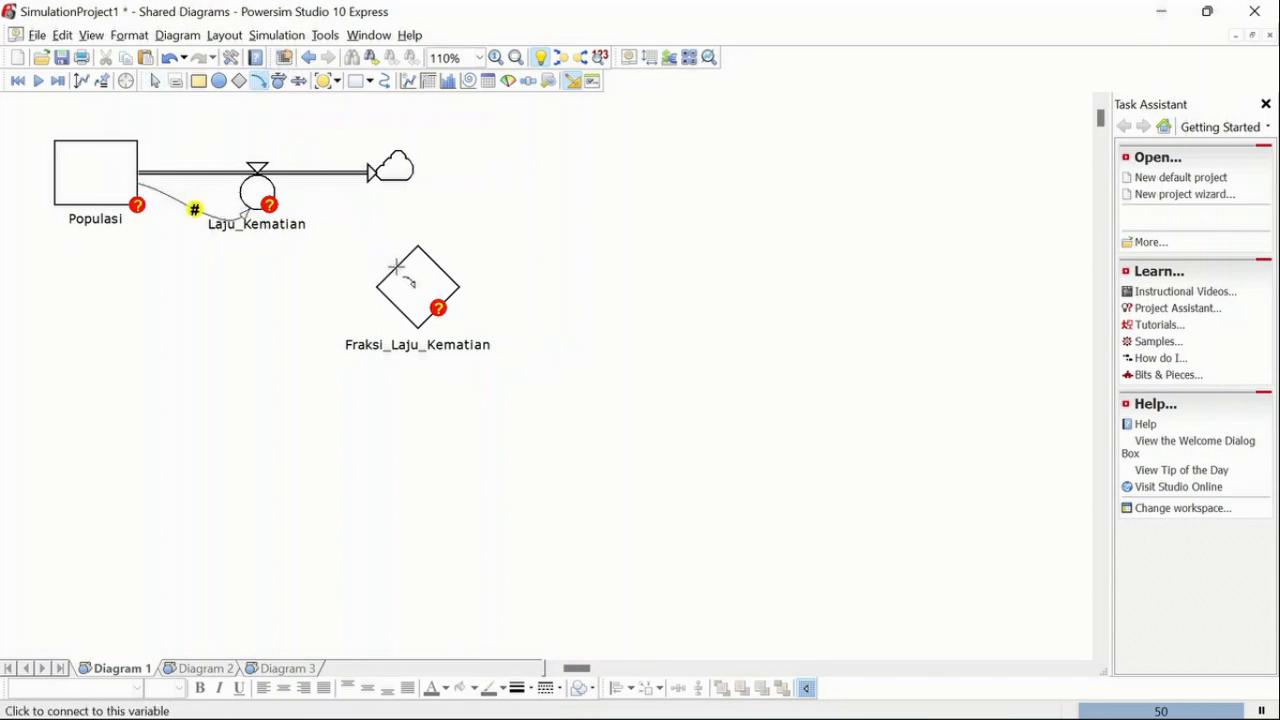
click(397, 268)
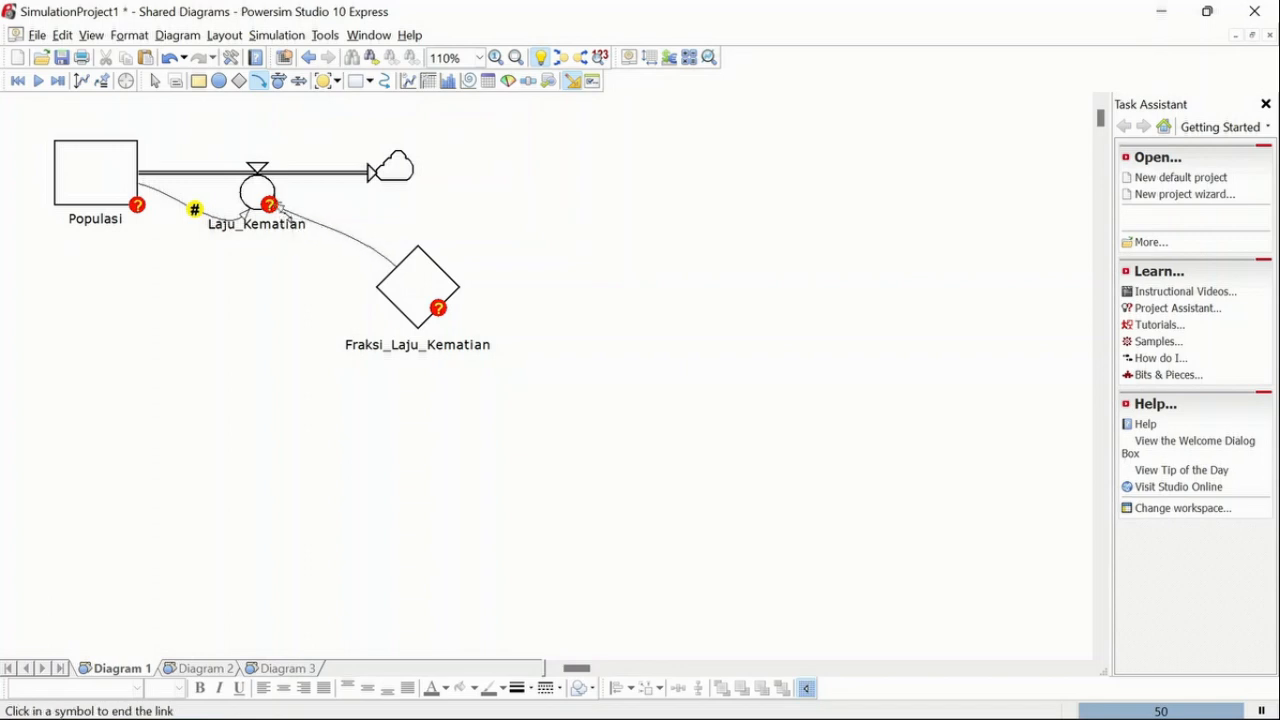
click(270, 198)
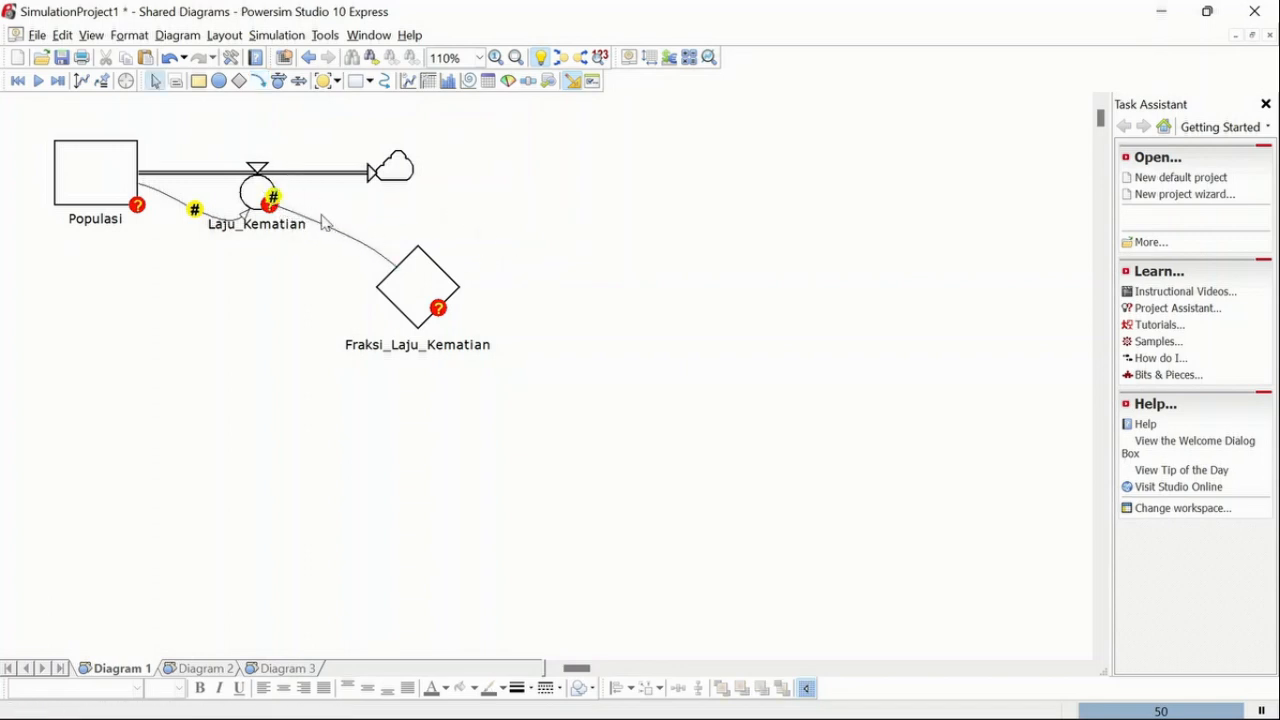
Define the Populasi level with an initial value of 320 and the unit macan
double_click(118, 174)
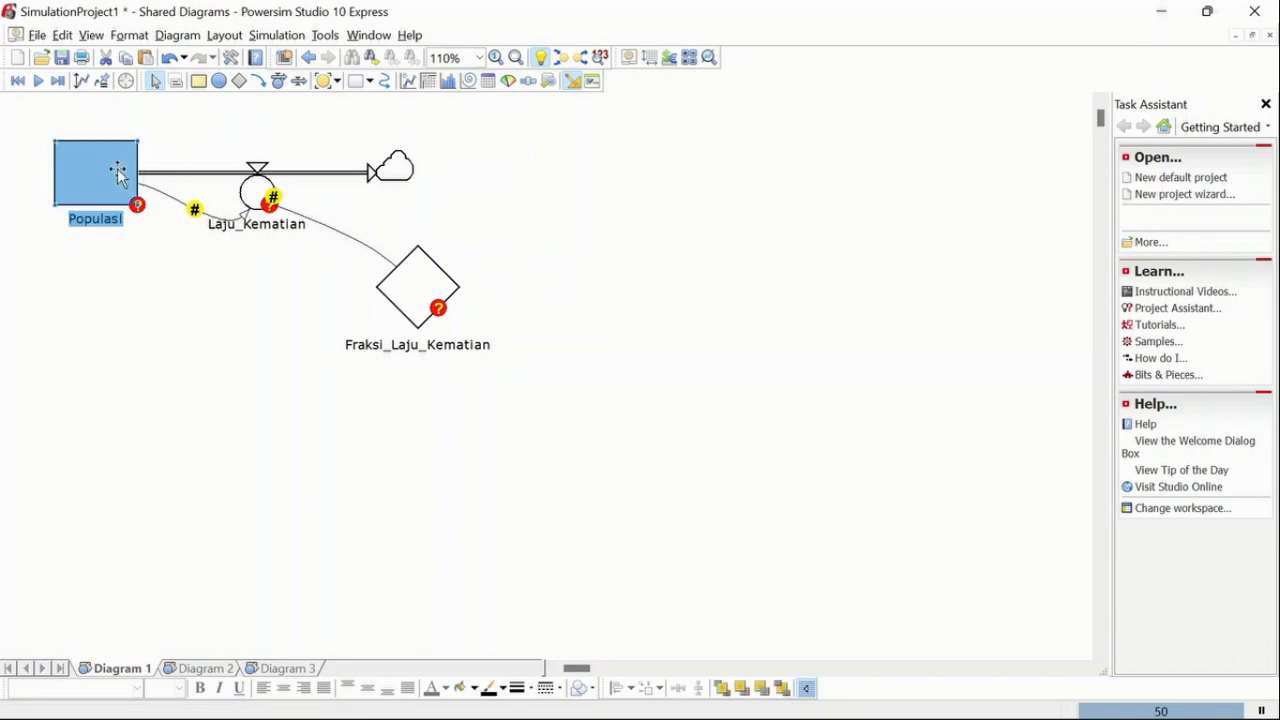
text(320)
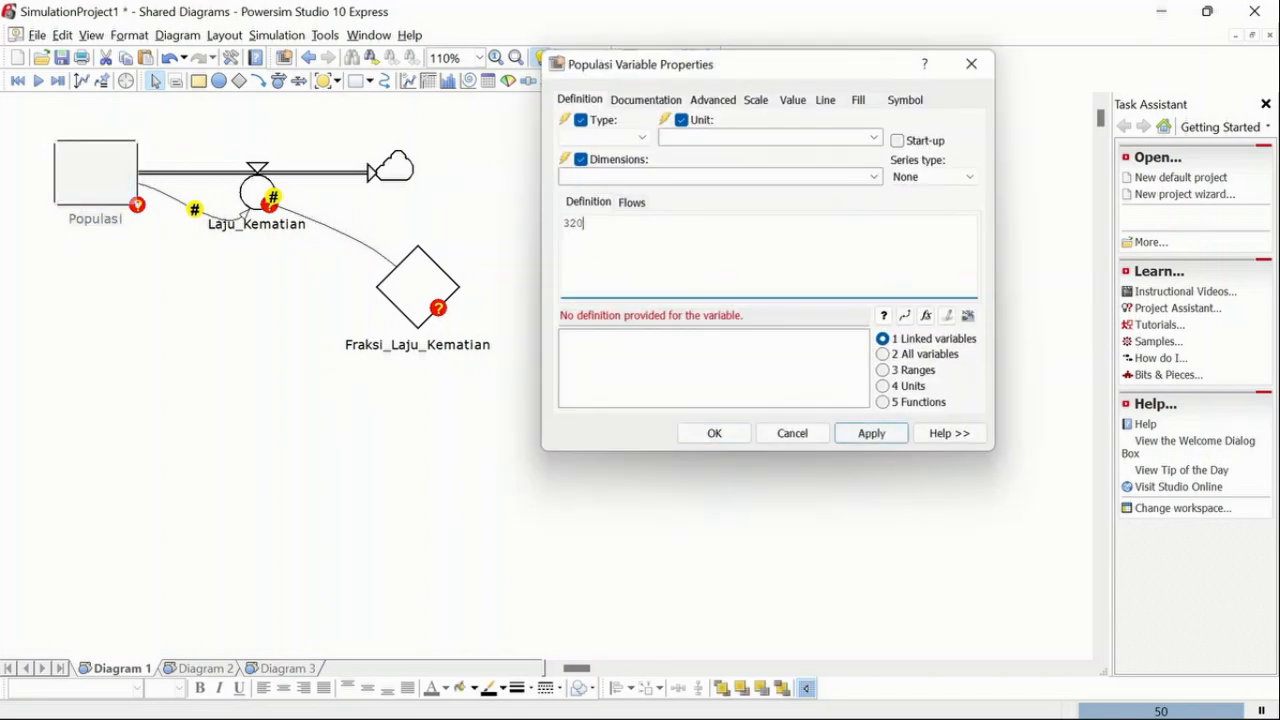
click(701, 136)
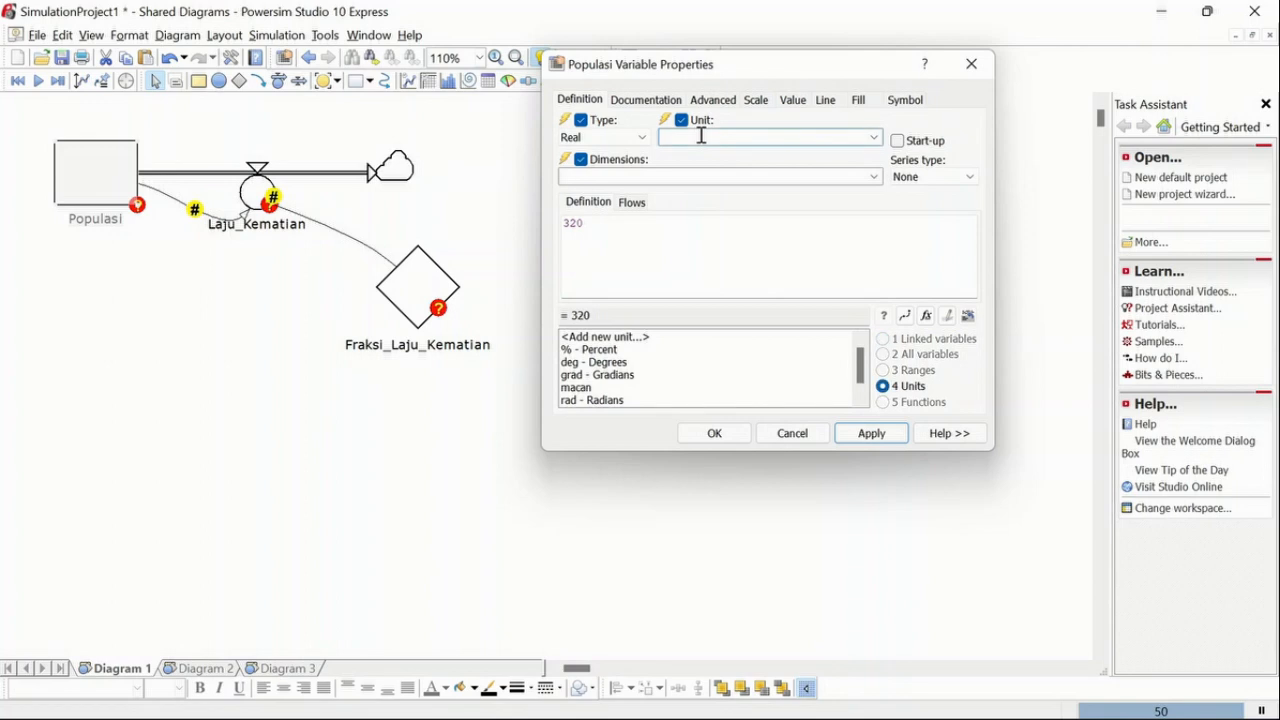
text(macan)
click(726, 440)
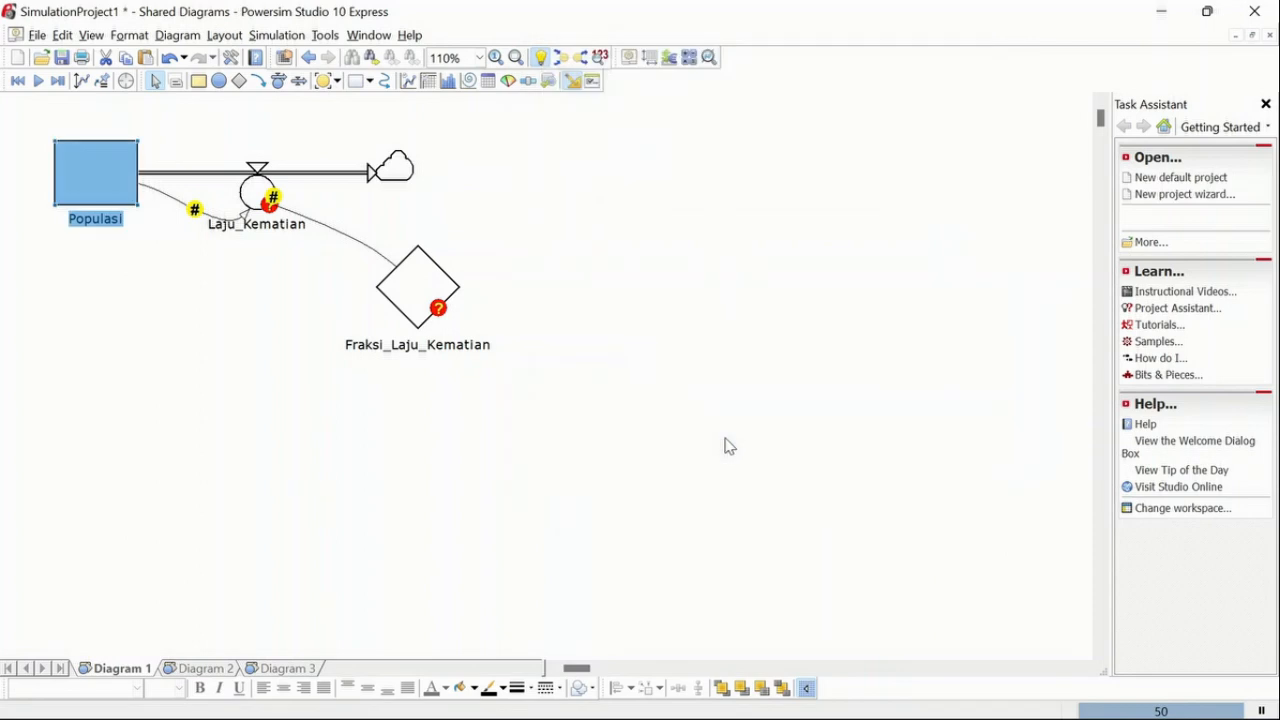
click(549, 437)
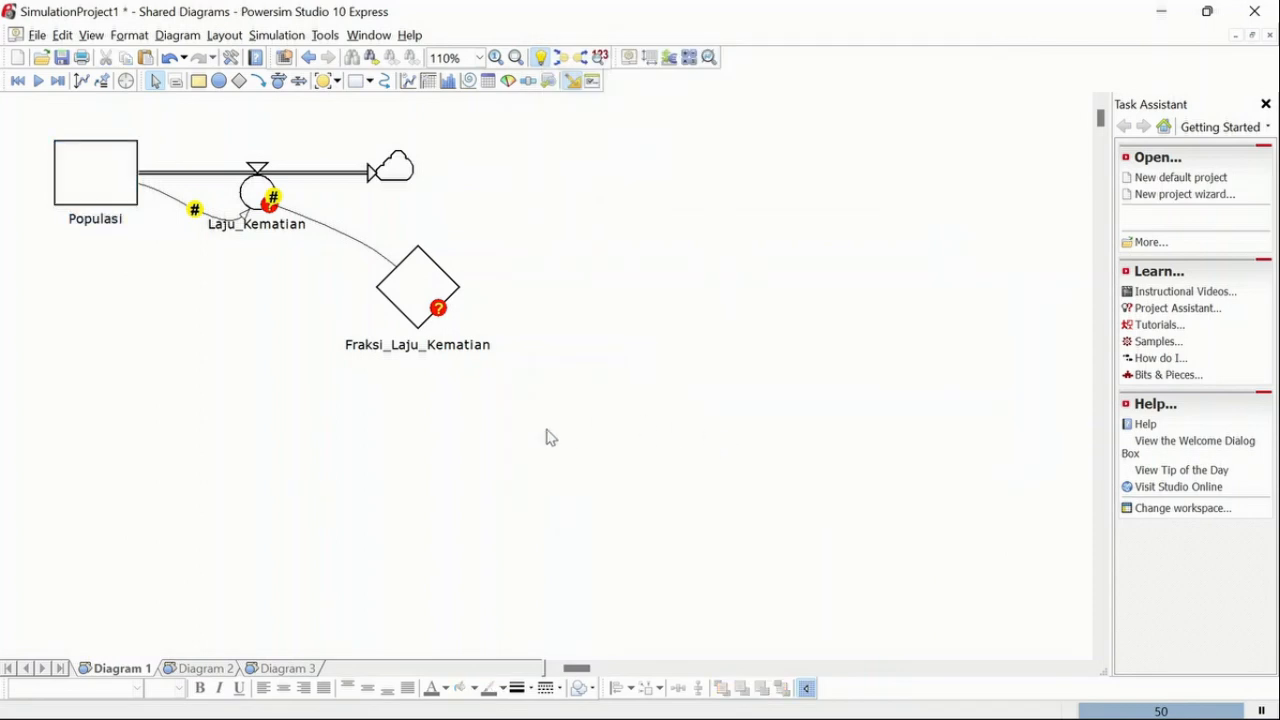
Define the Fraksi_Laju_Kematian constant as 0.07 with the unit year^-1
click(419, 285)
double_click(419, 285)
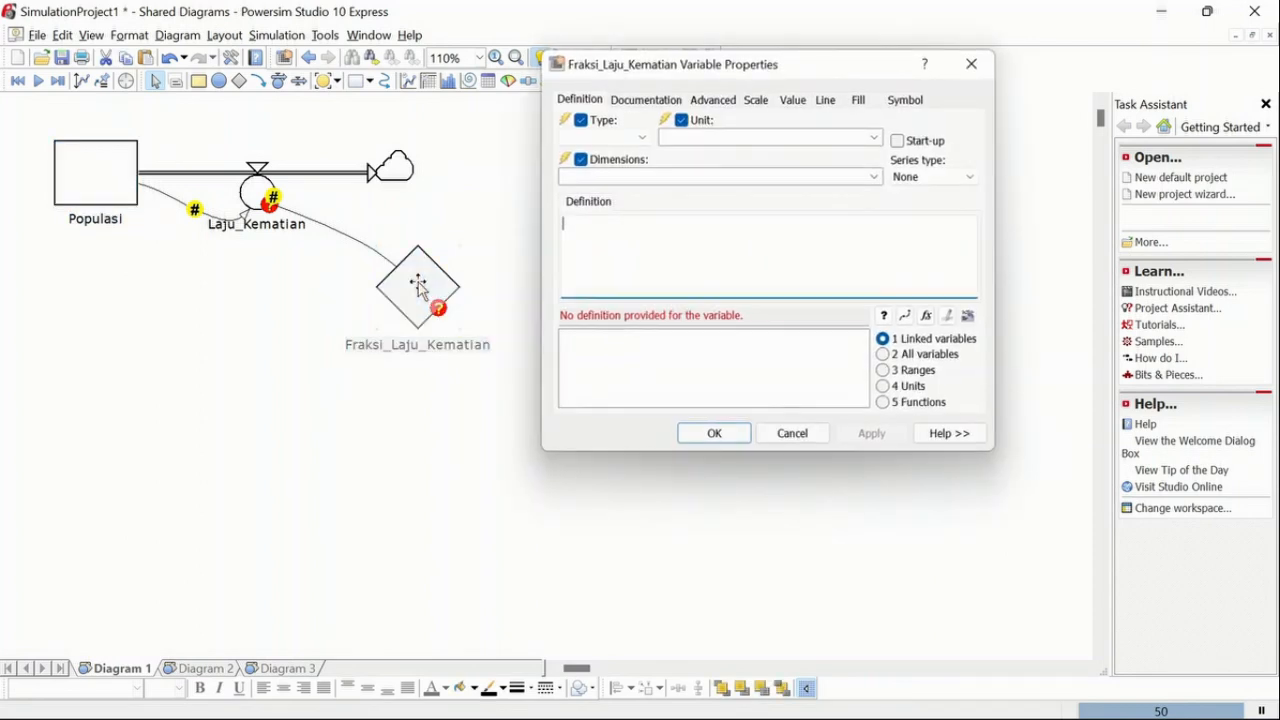
text(0.)
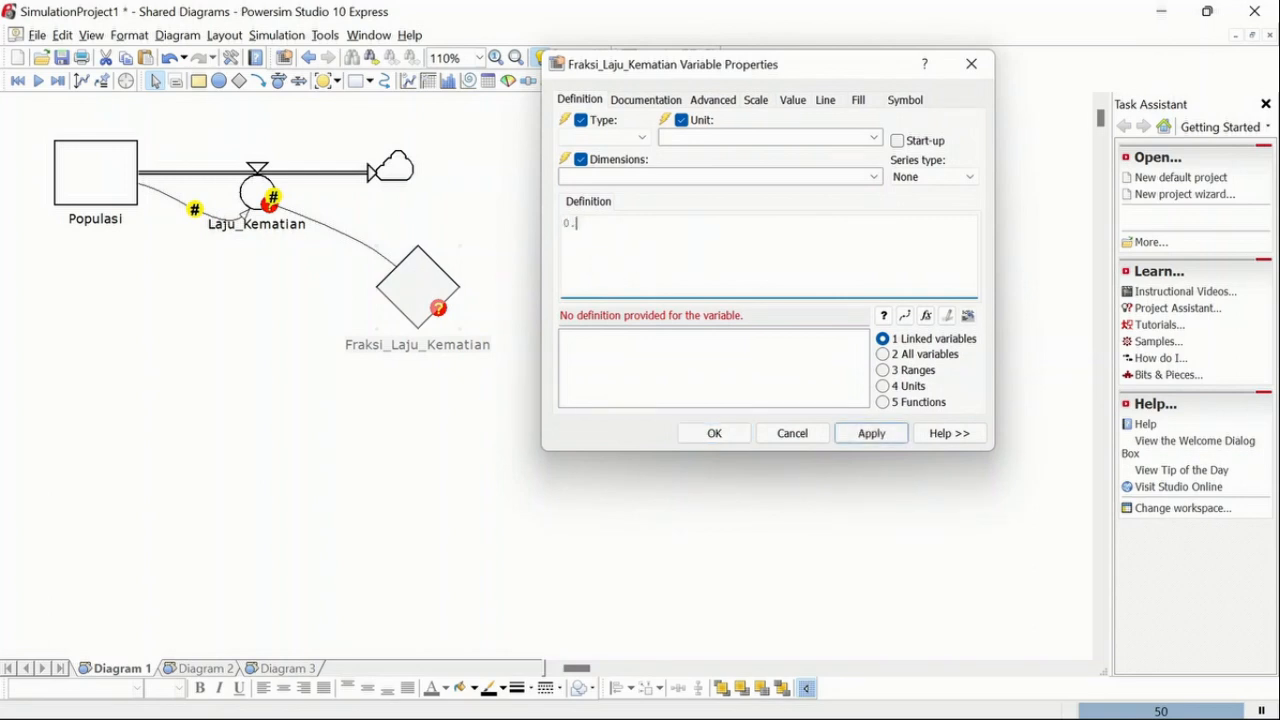
text(07)
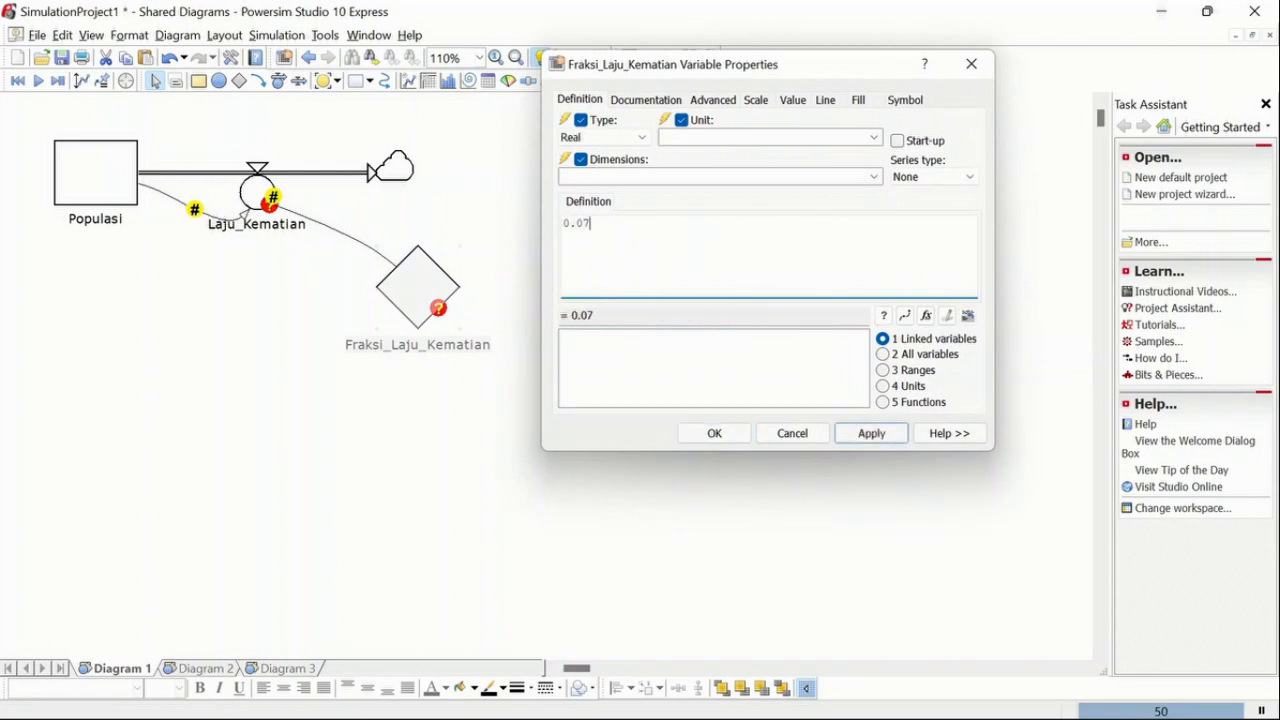
click(677, 136)
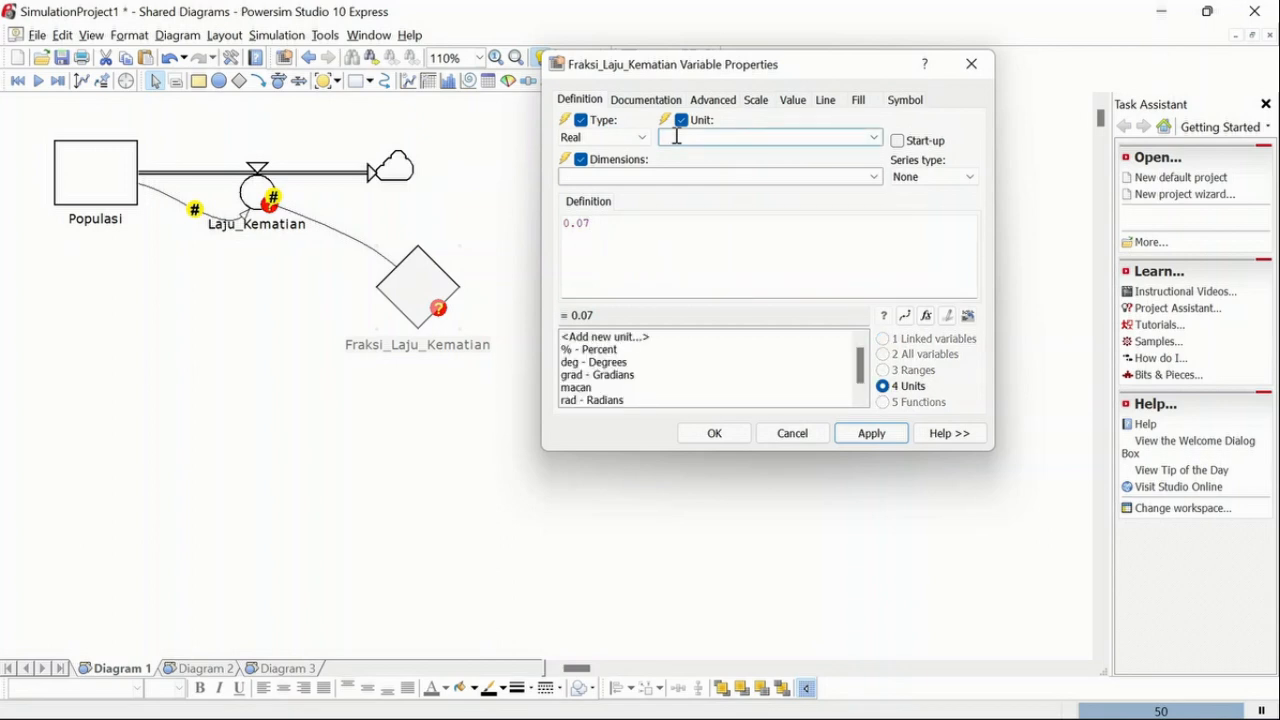
text(year^-1)
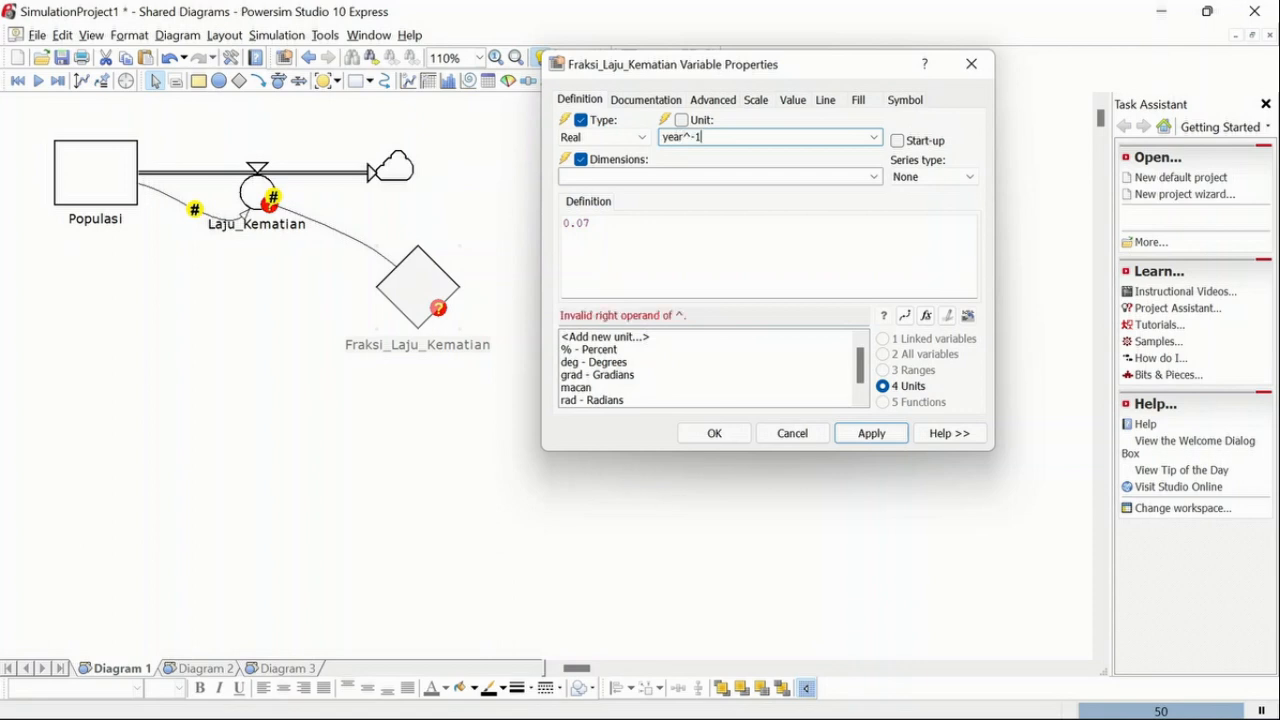
click(730, 434)
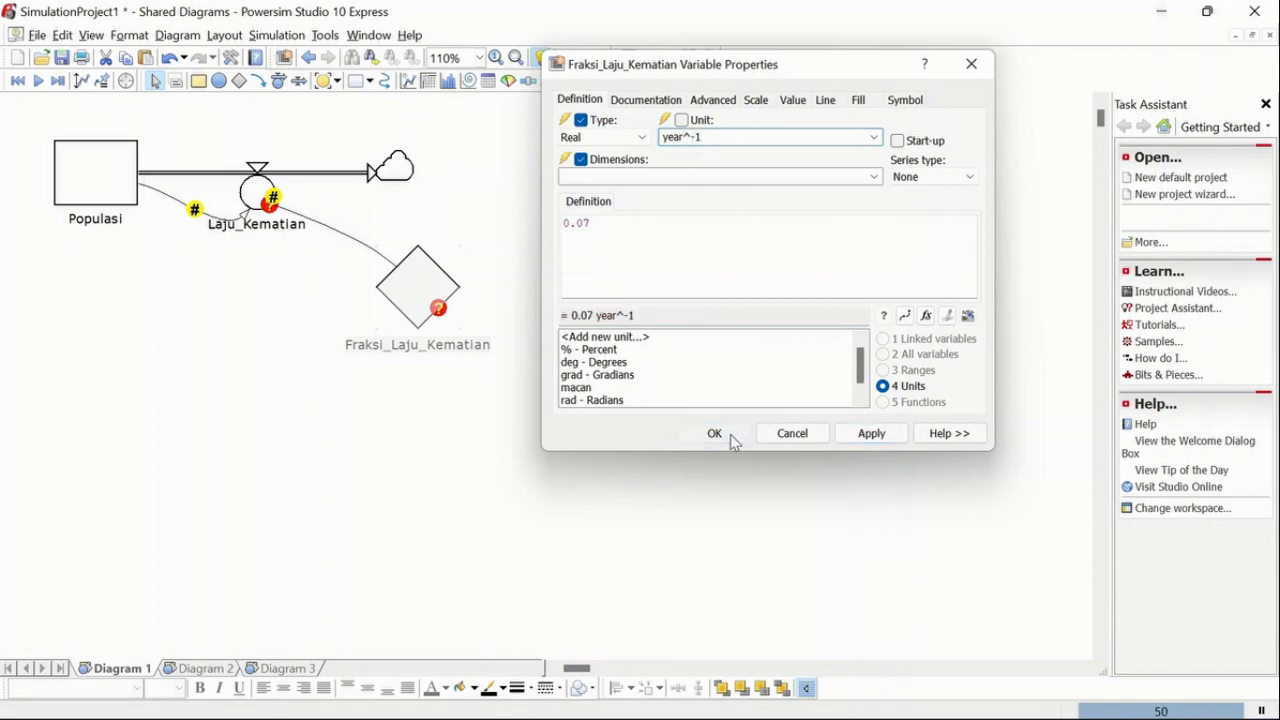
click(494, 452)
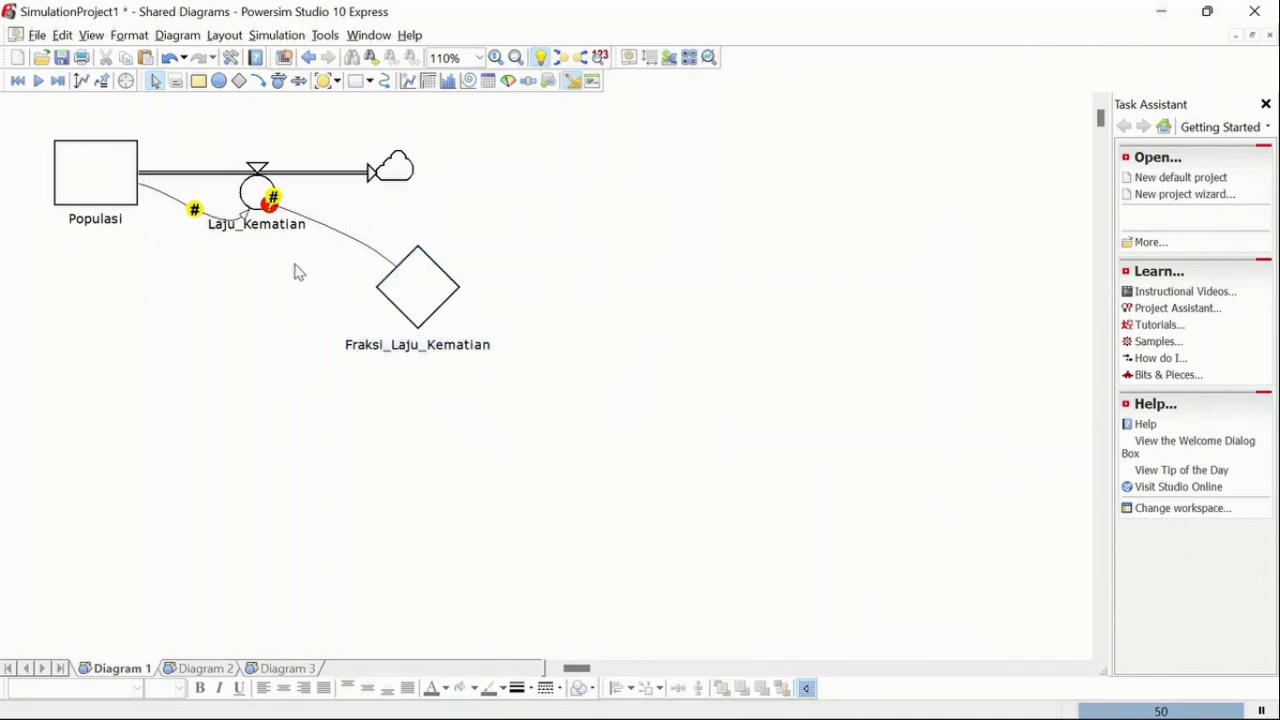
Define the Laju_Kematian rate as Populasi*Fraksi_Laju_Kematian
double_click(257, 192)
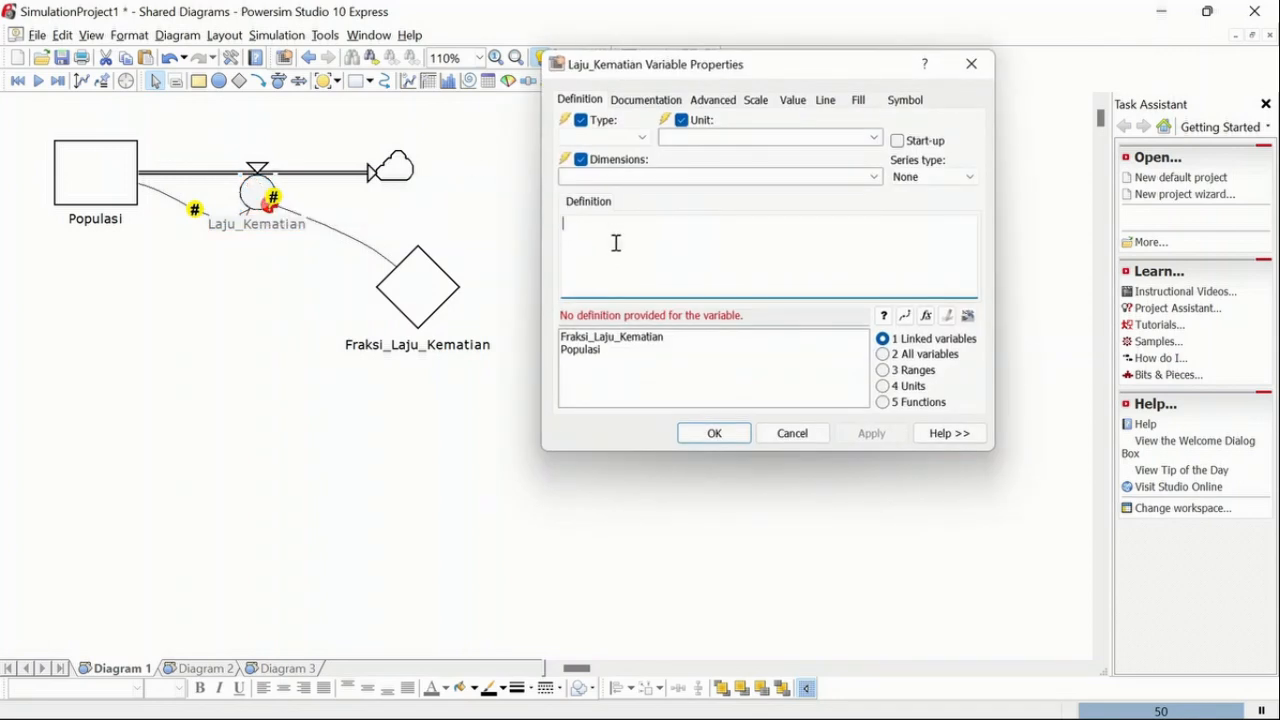
double_click(594, 350)
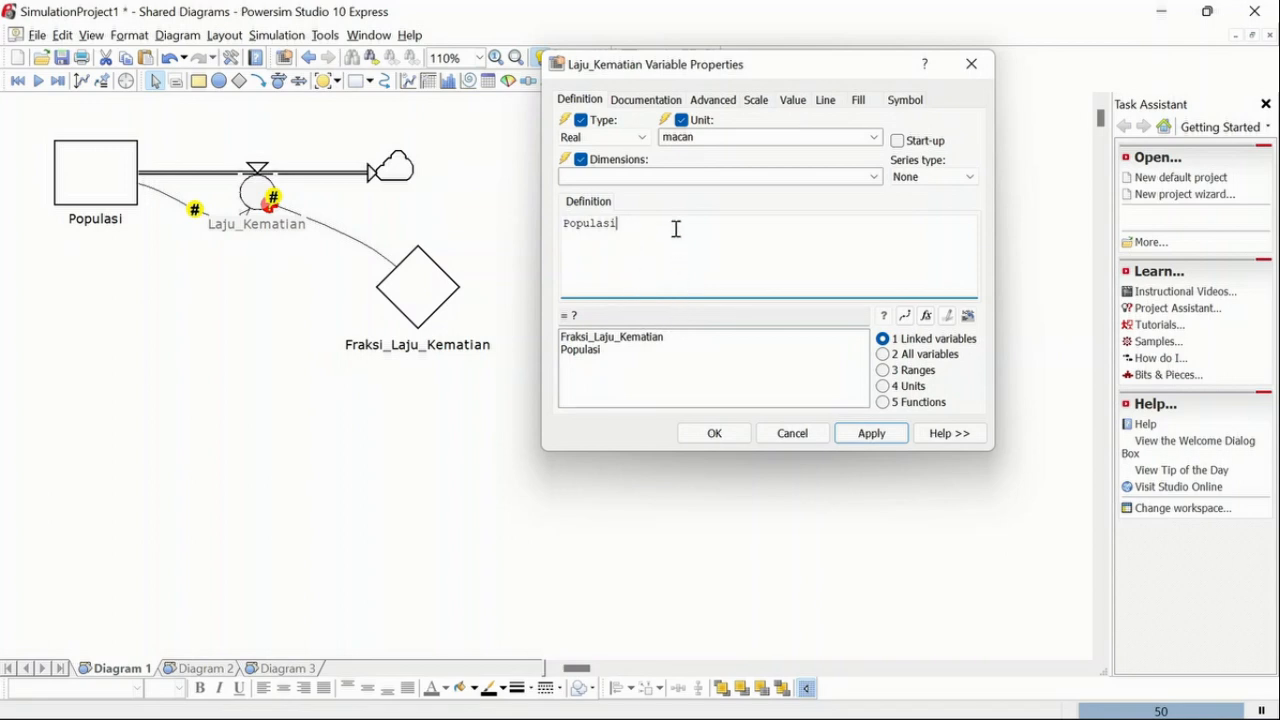
text(*)
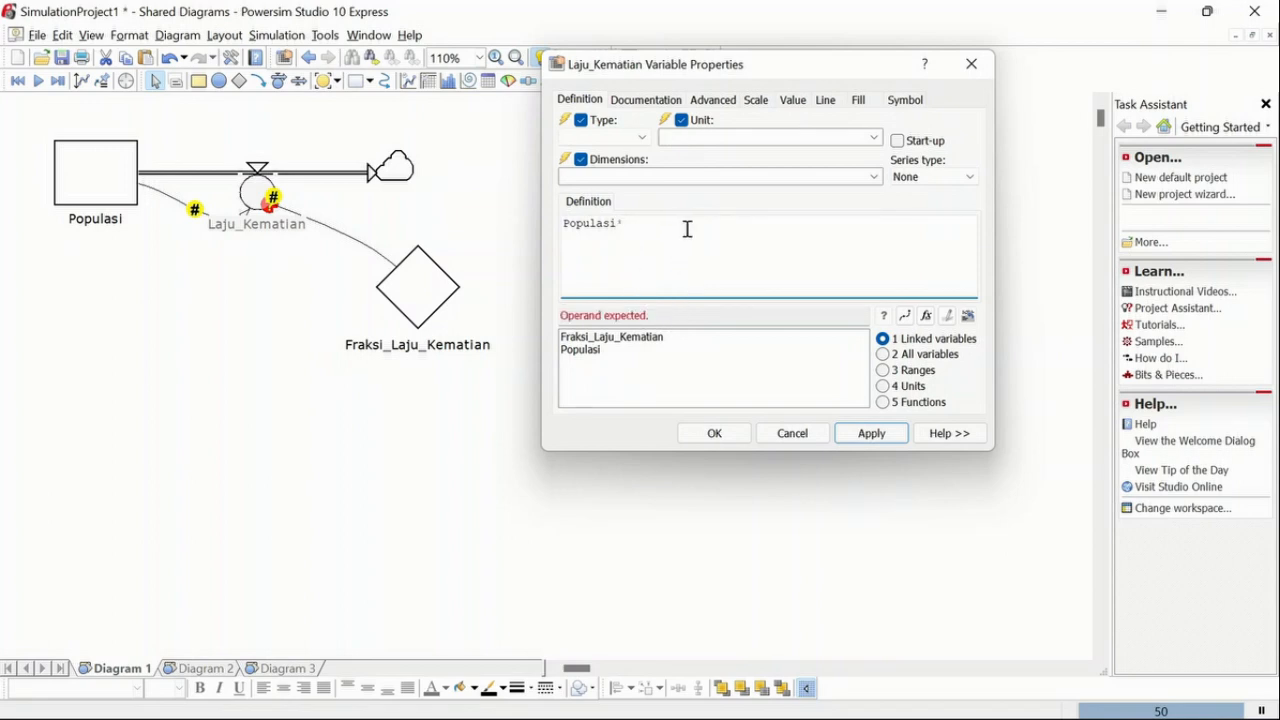
click(650, 346)
double_click(650, 346)
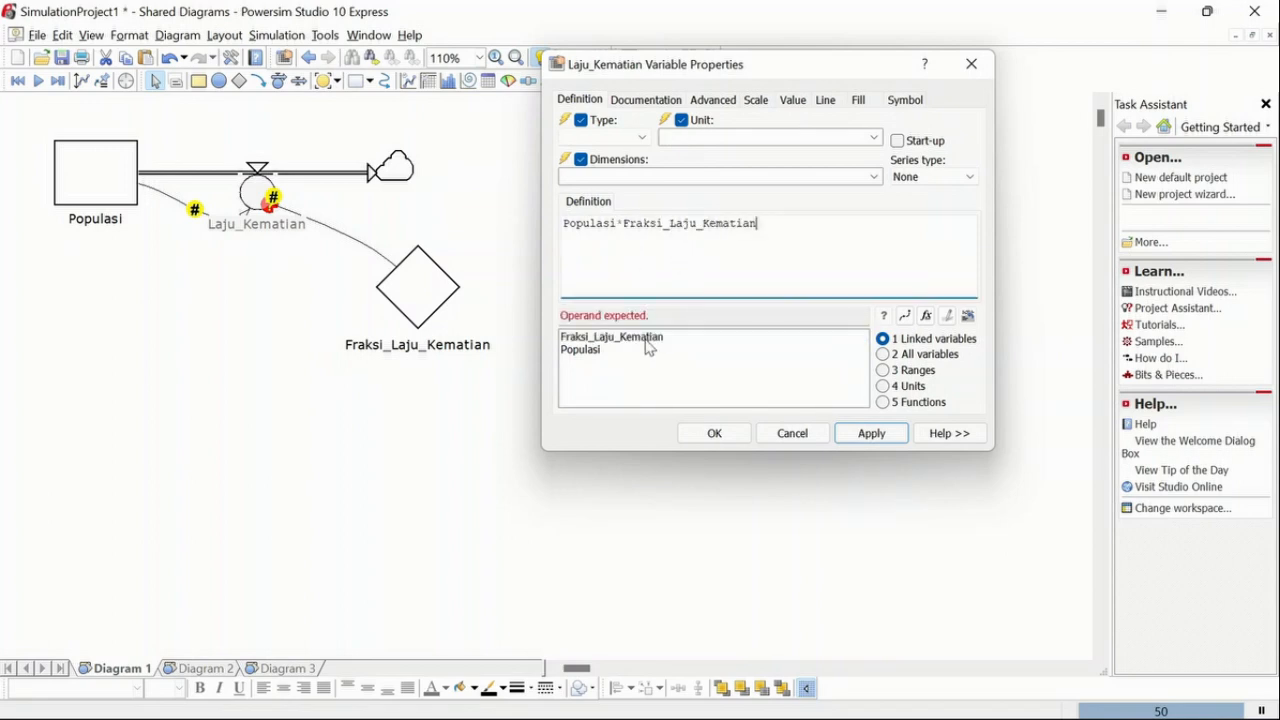
click(715, 436)
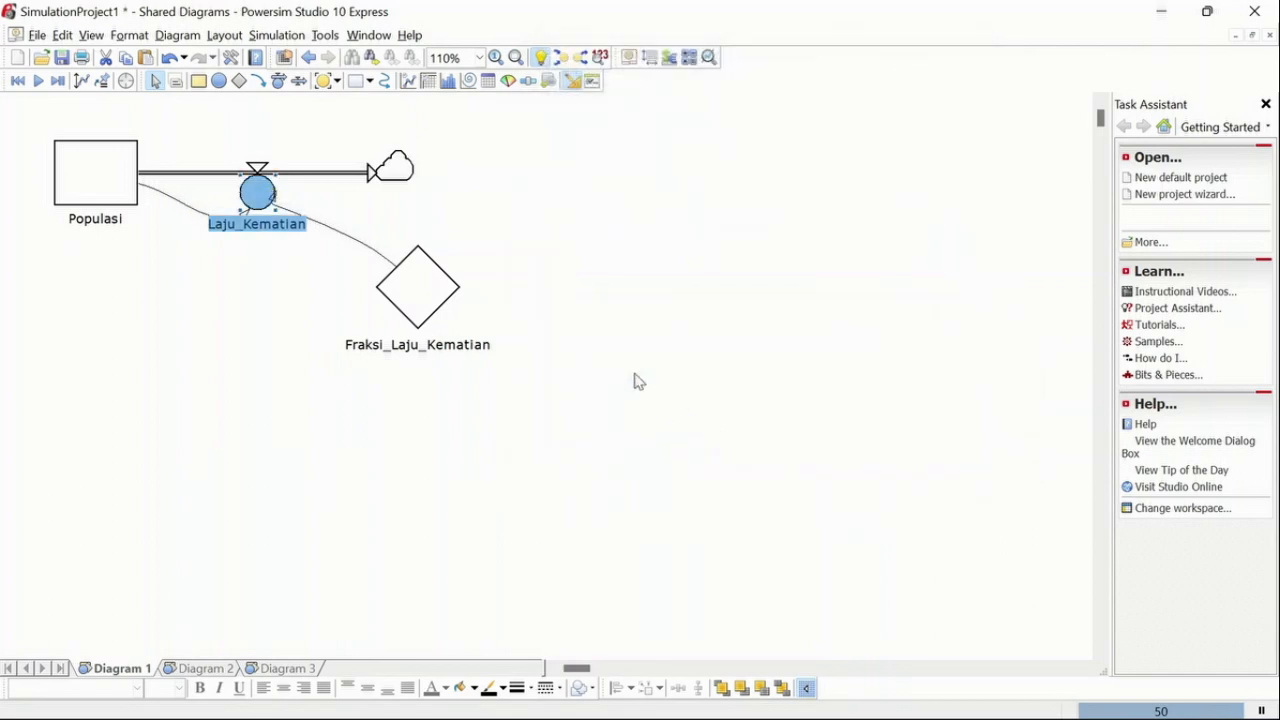
click(282, 220)
click(336, 233)
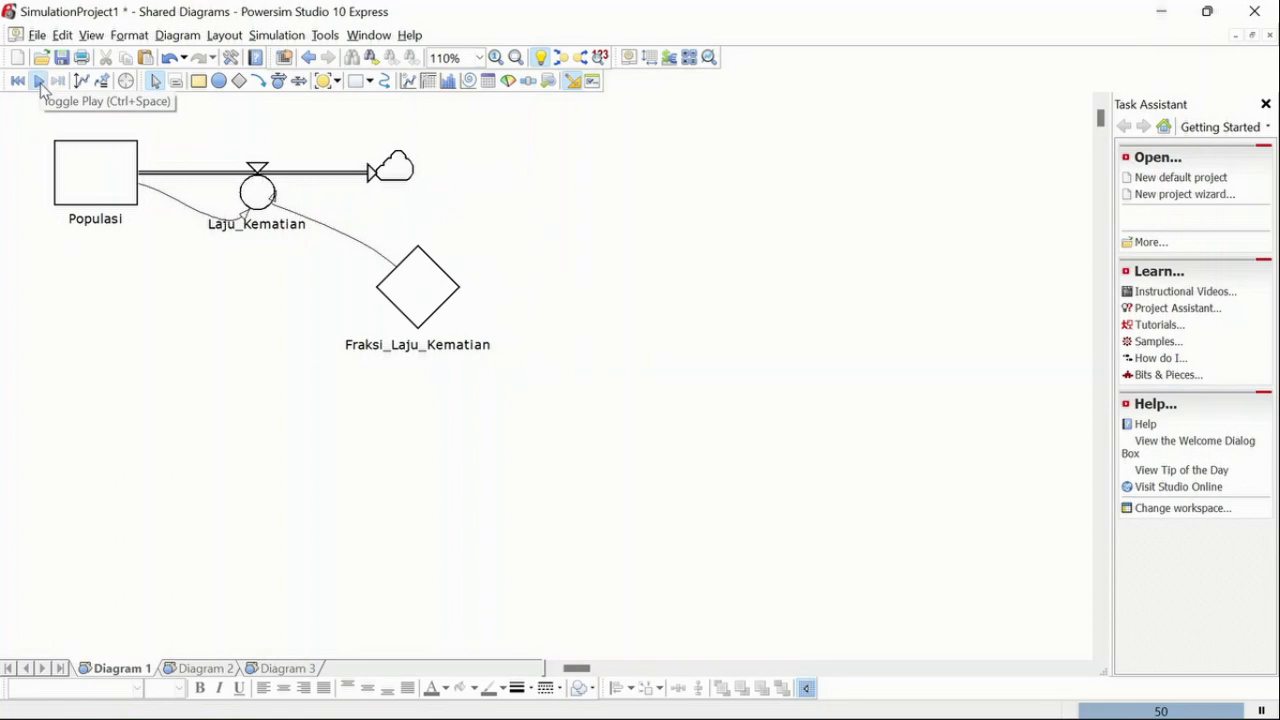
click(313, 223)
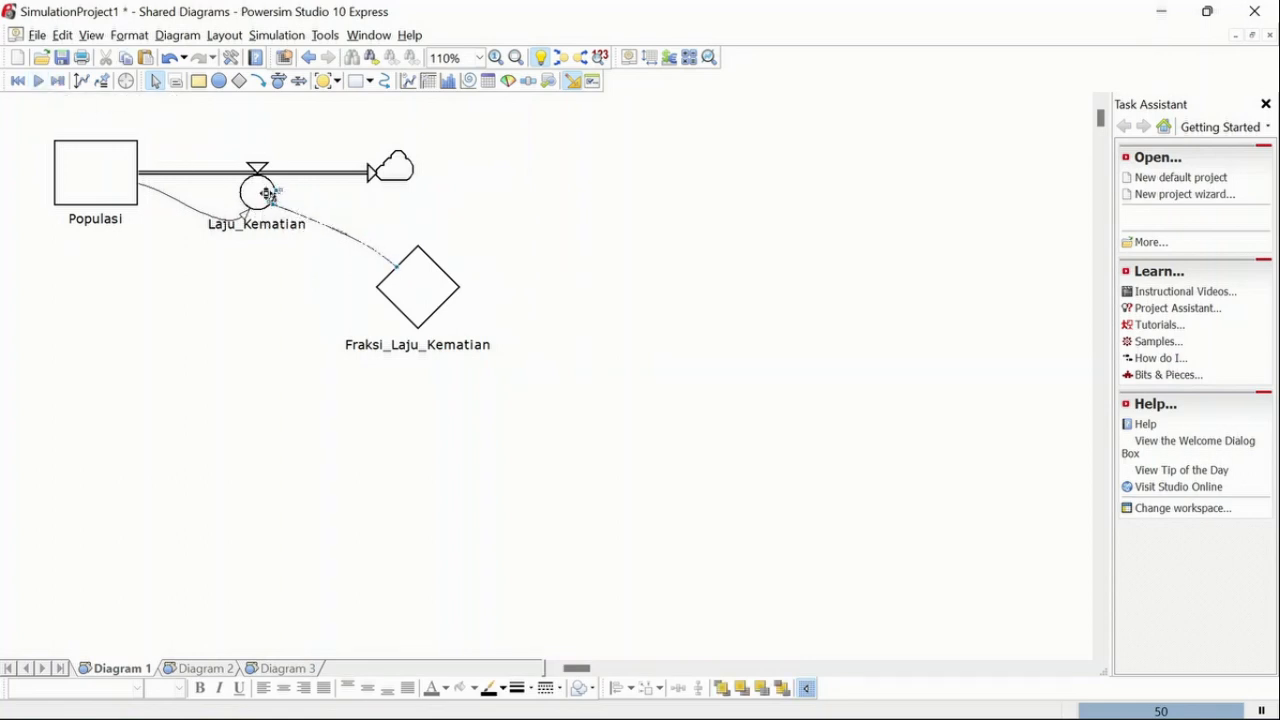
click(320, 208)
click(271, 201)
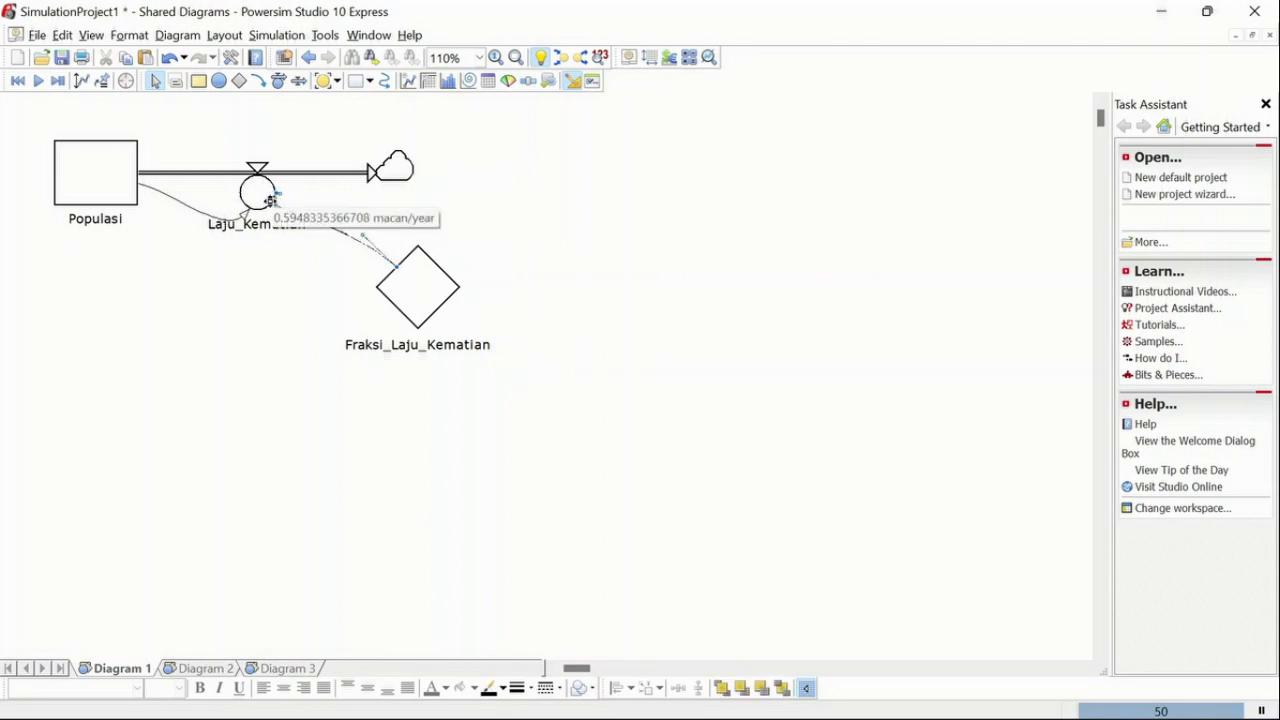
click(391, 195)
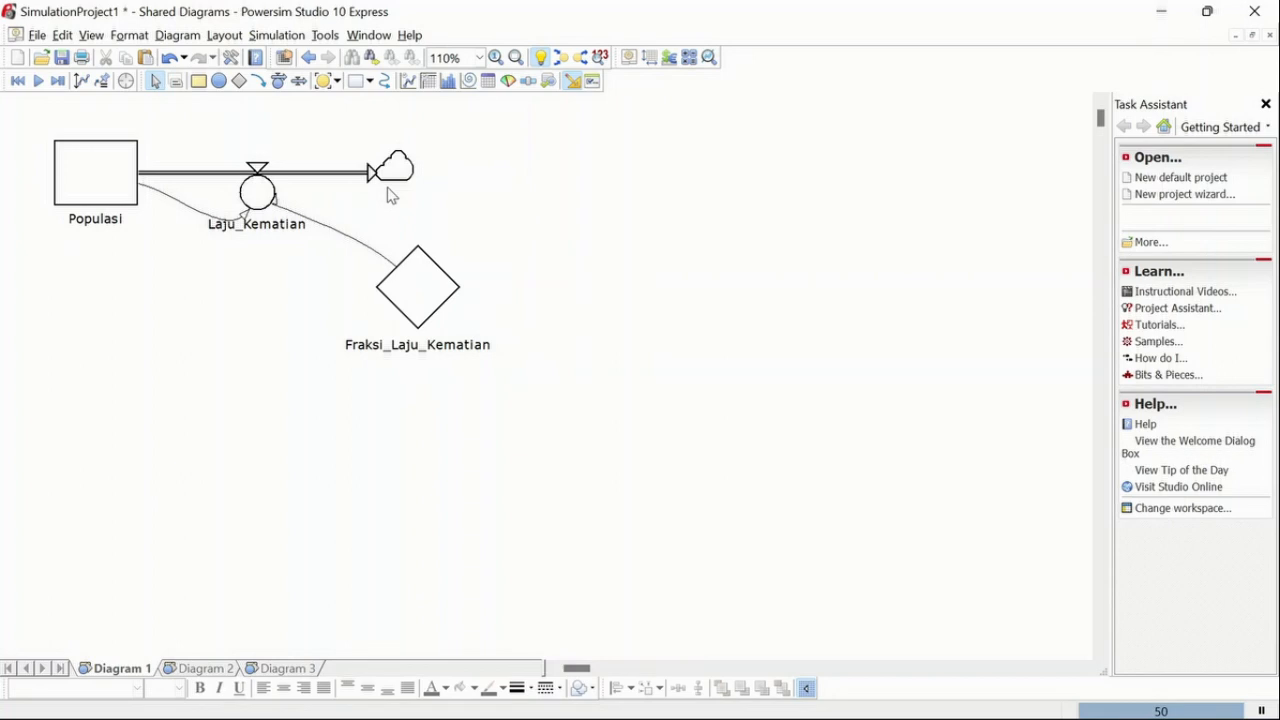
Review the simulation's time settings and integration order in the simulation settings
click(281, 37)
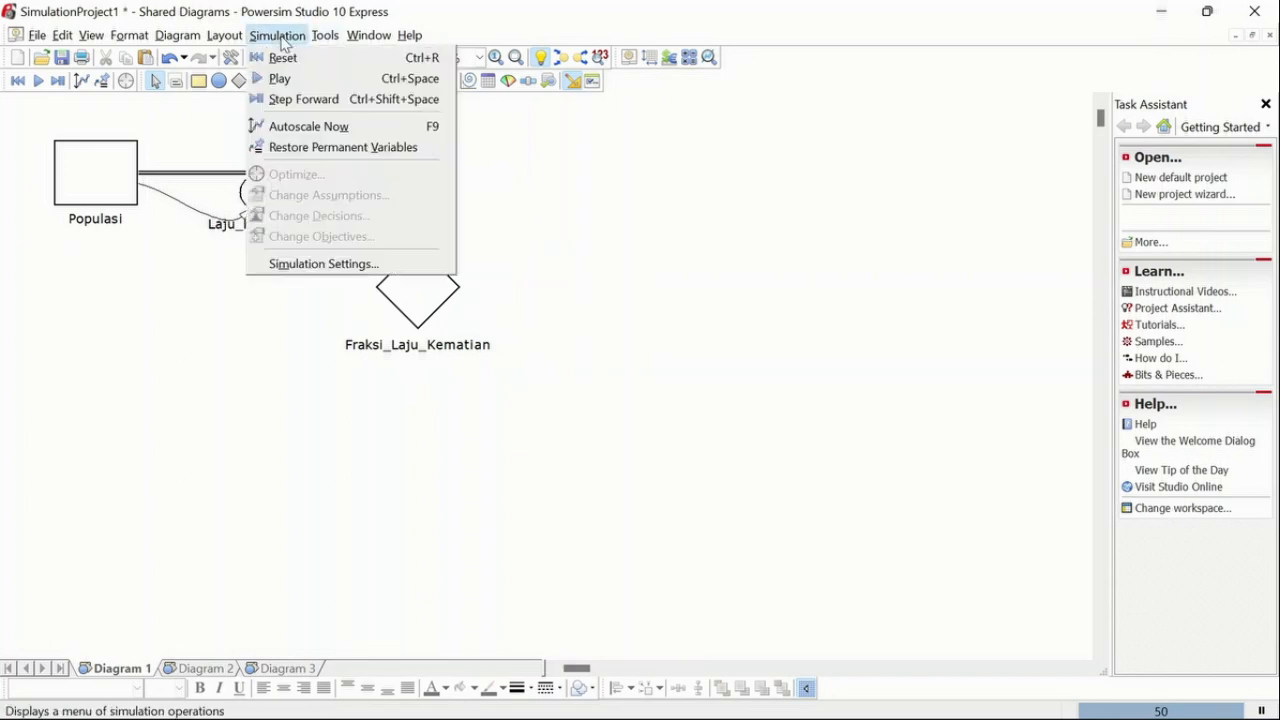
click(376, 266)
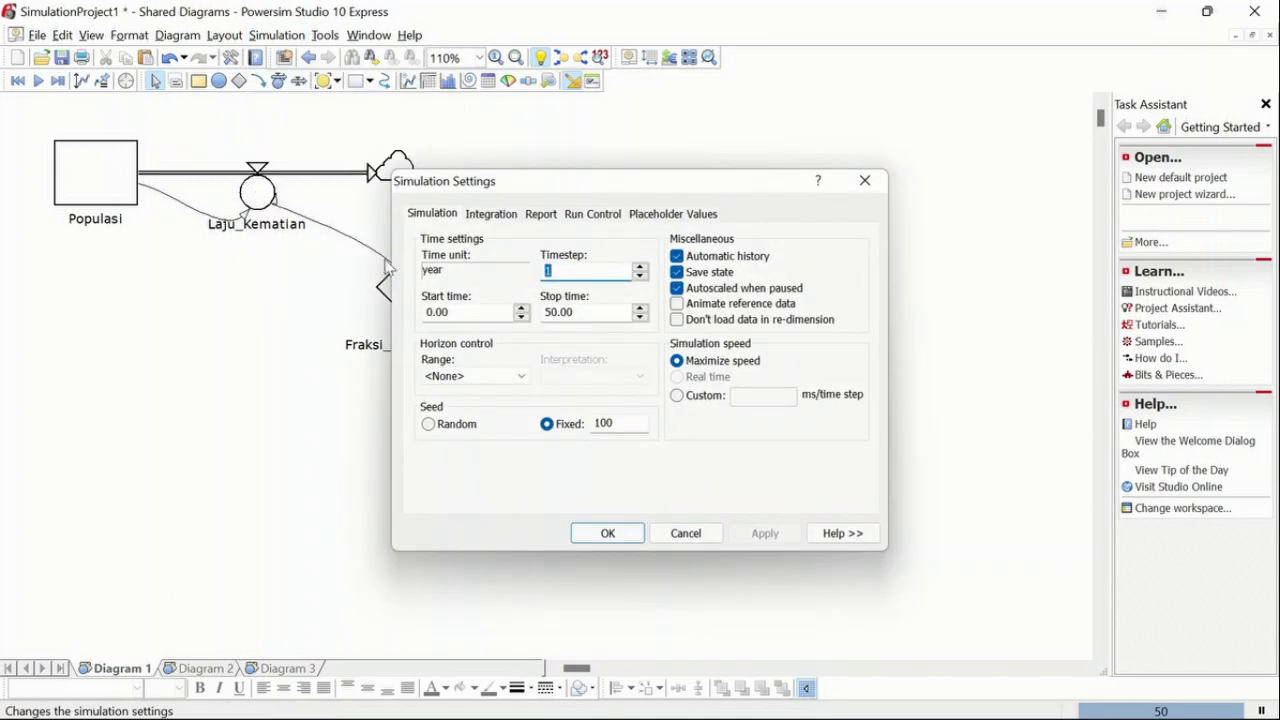
click(553, 313)
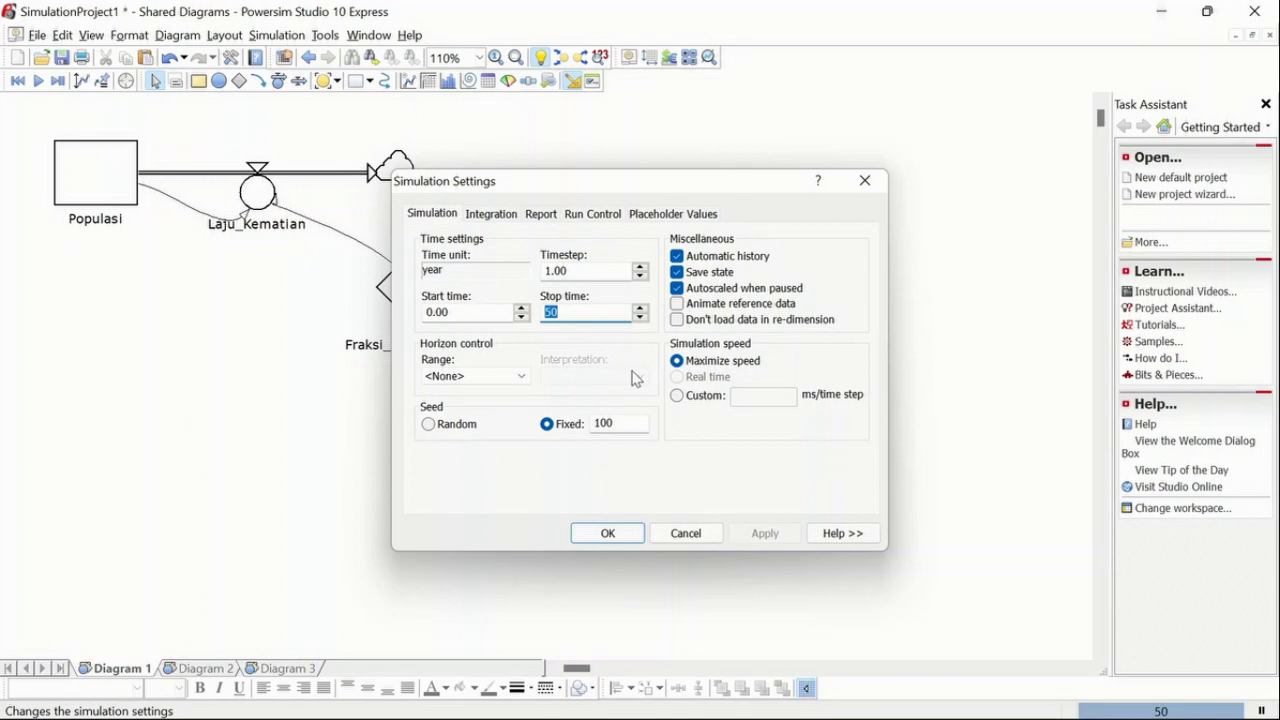
click(509, 218)
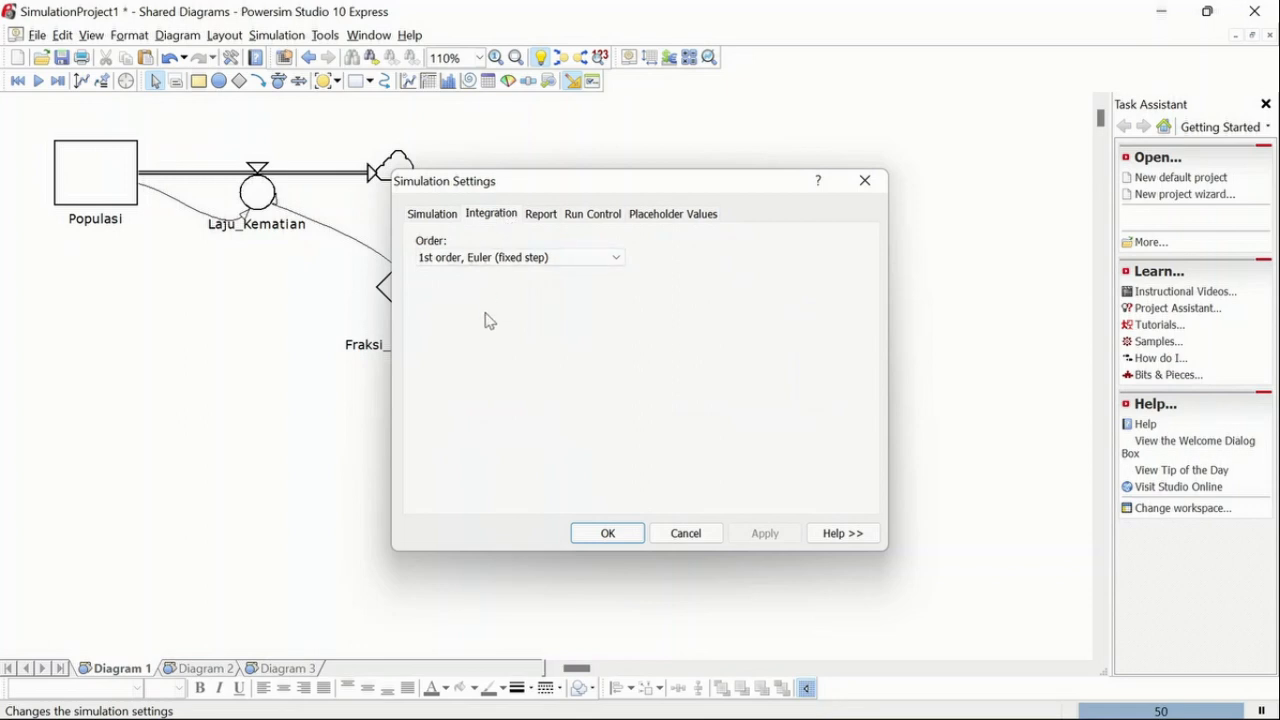
click(608, 533)
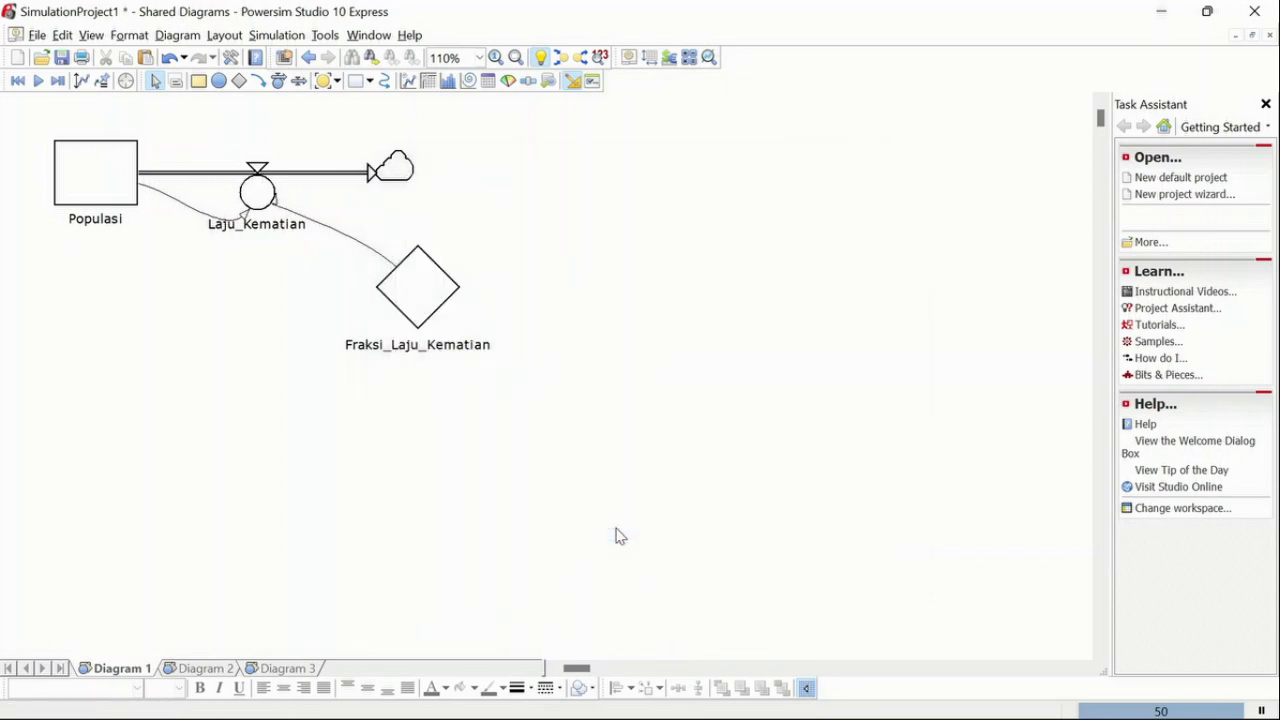
Add a time graph beside the stock-and-flow model and plot the Populasi level on it
click(409, 81)
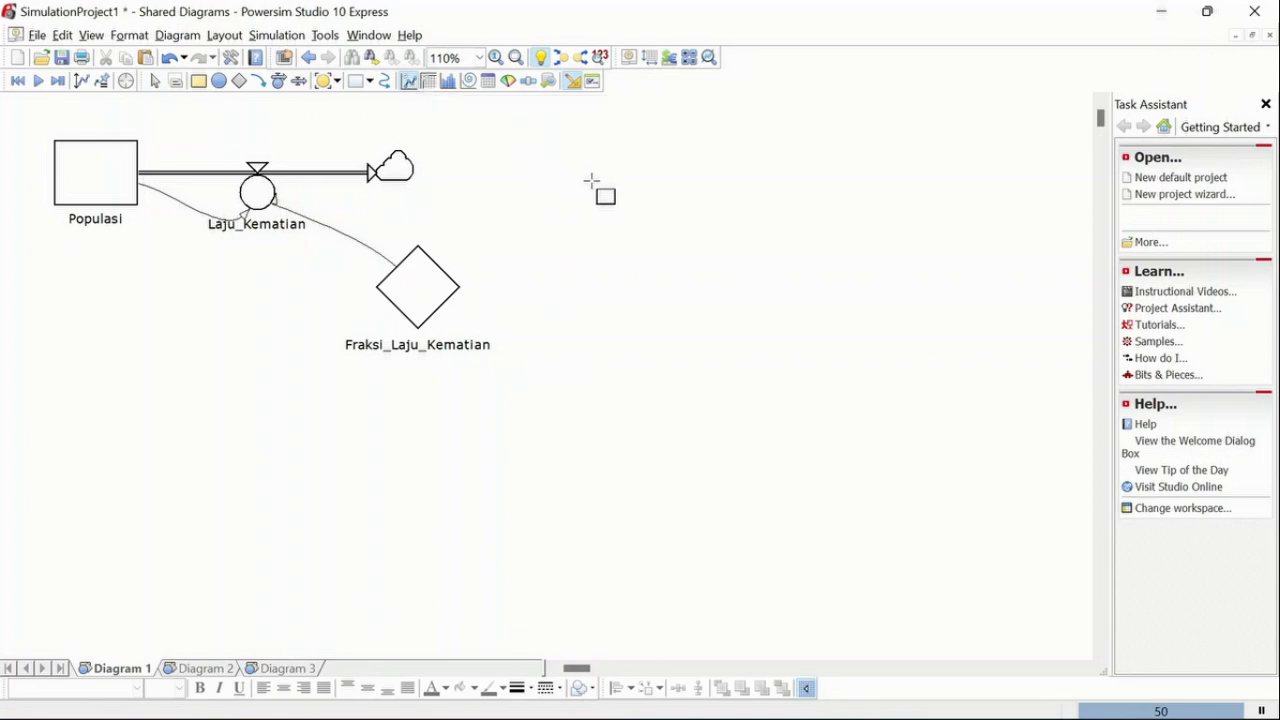
drag(594, 183, 840, 358)
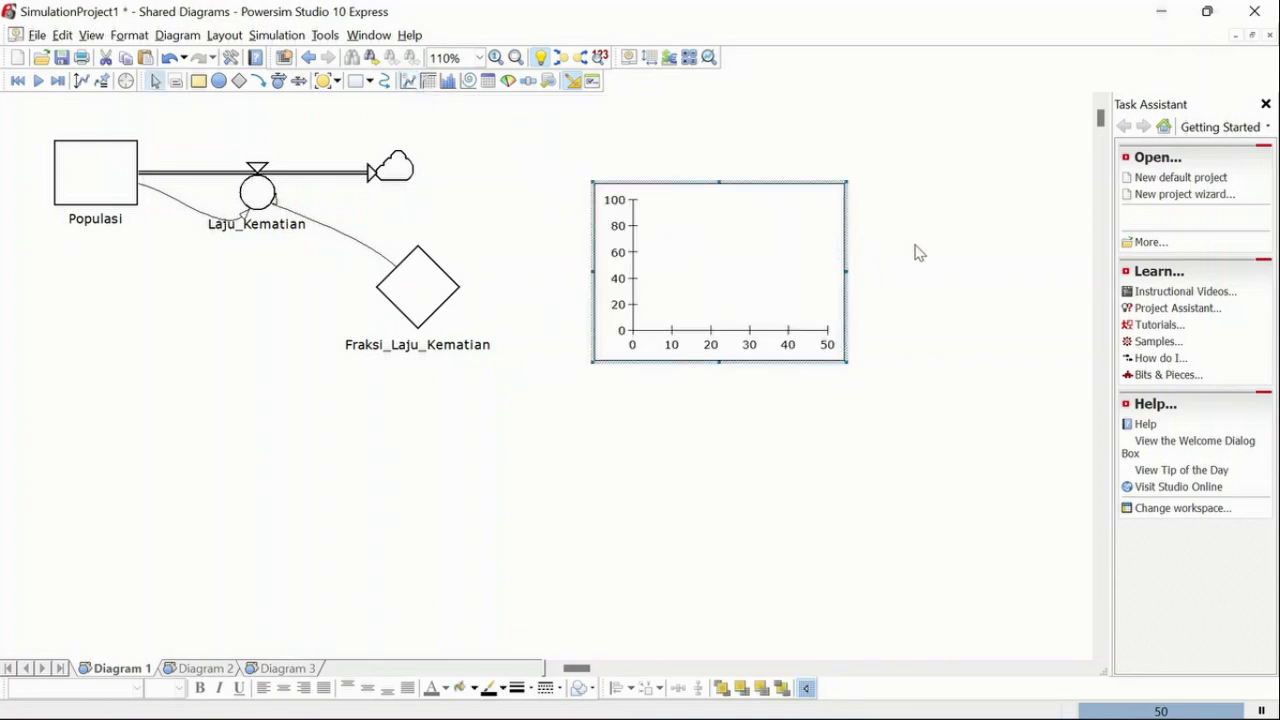
click(100, 172)
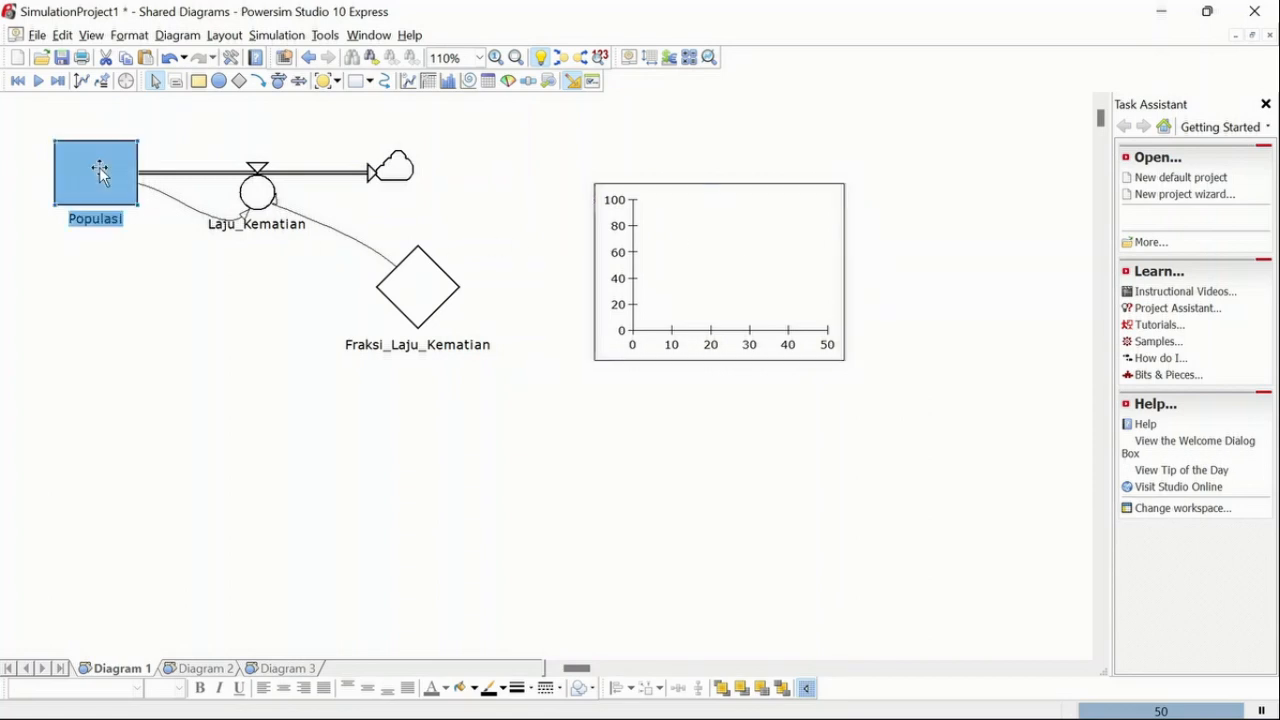
drag(78, 178, 618, 270)
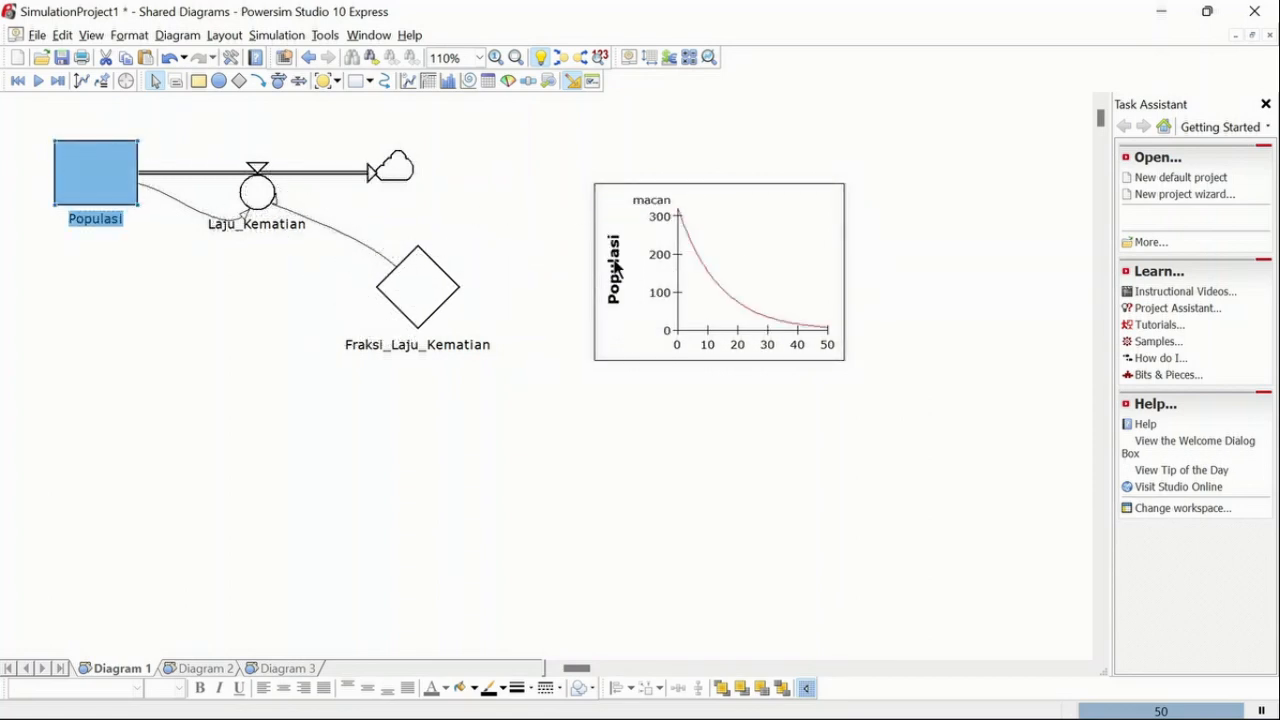
Enlarge the Populasi time graph toward its lower-right corner and move it up and slightly left on the diagram
click(842, 358)
click(848, 366)
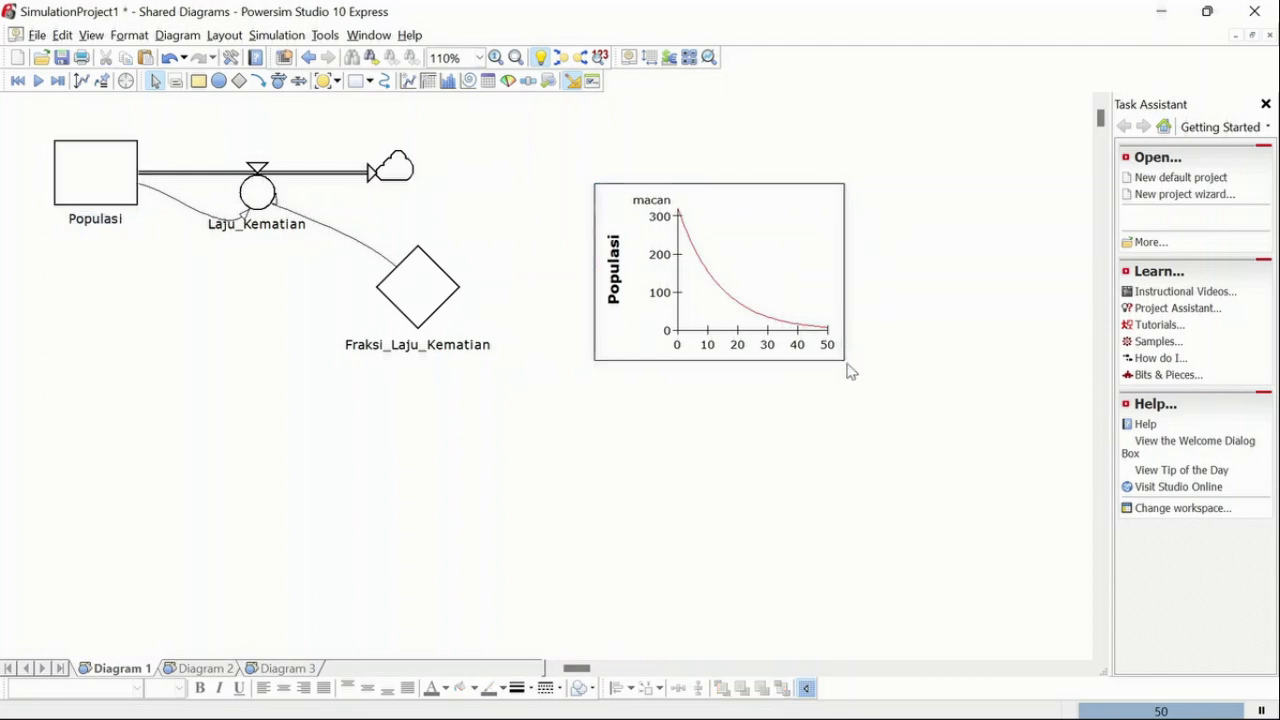
click(842, 360)
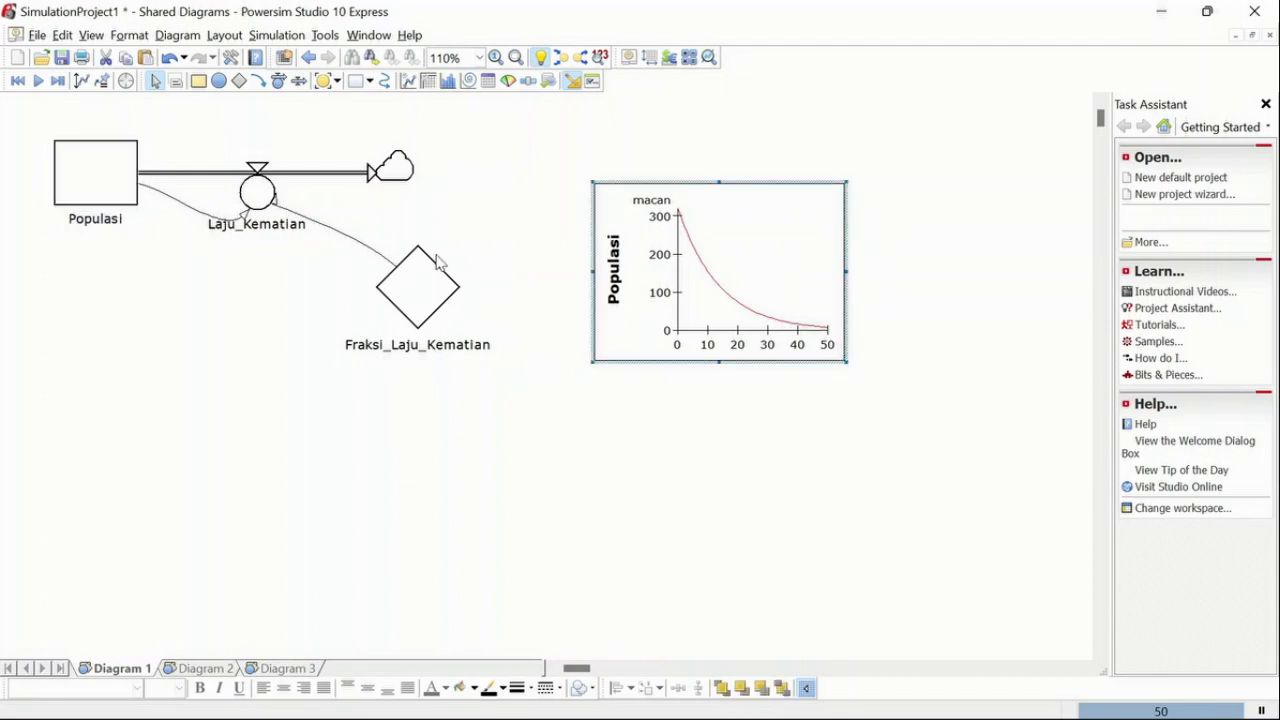
click(39, 84)
drag(845, 362, 908, 403)
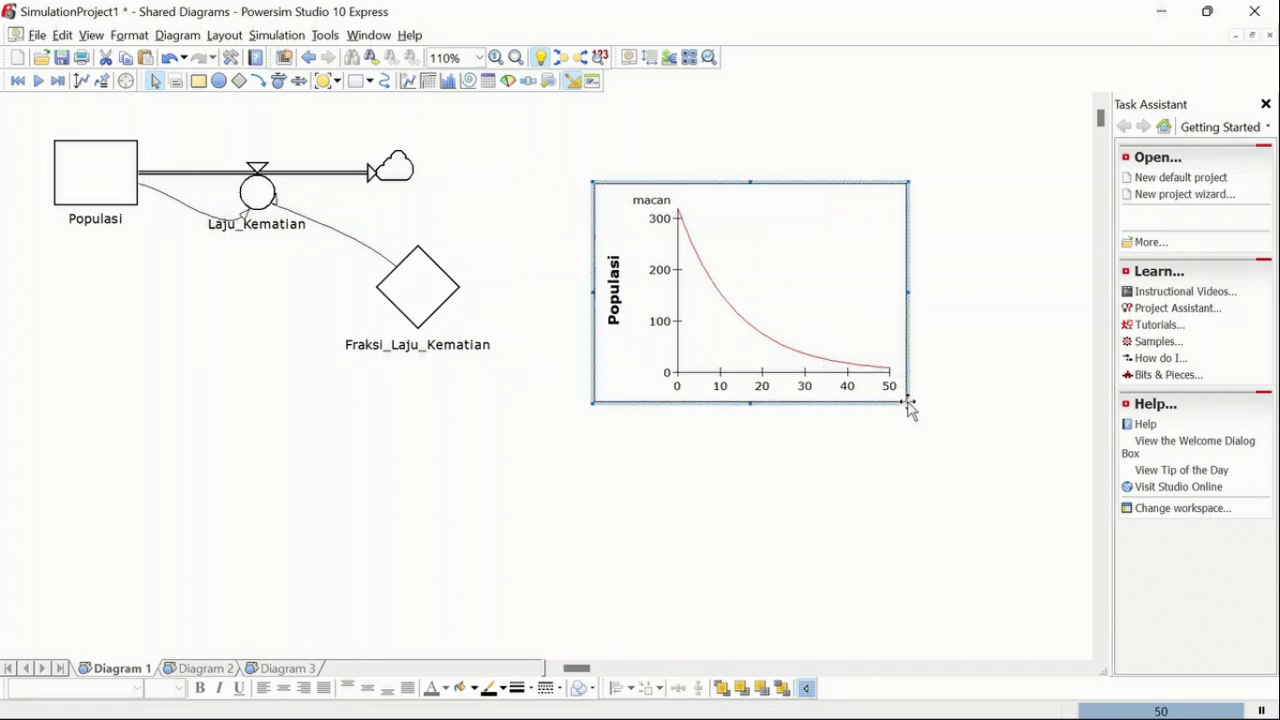
click(995, 397)
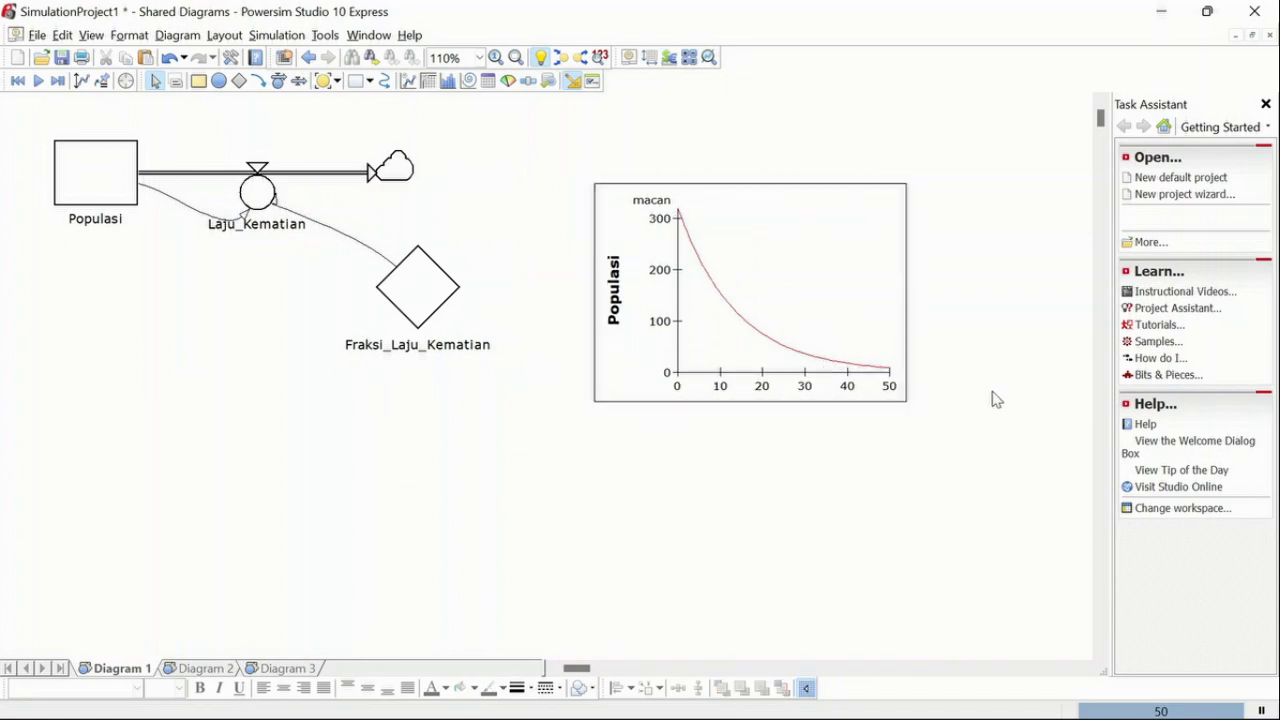
click(889, 196)
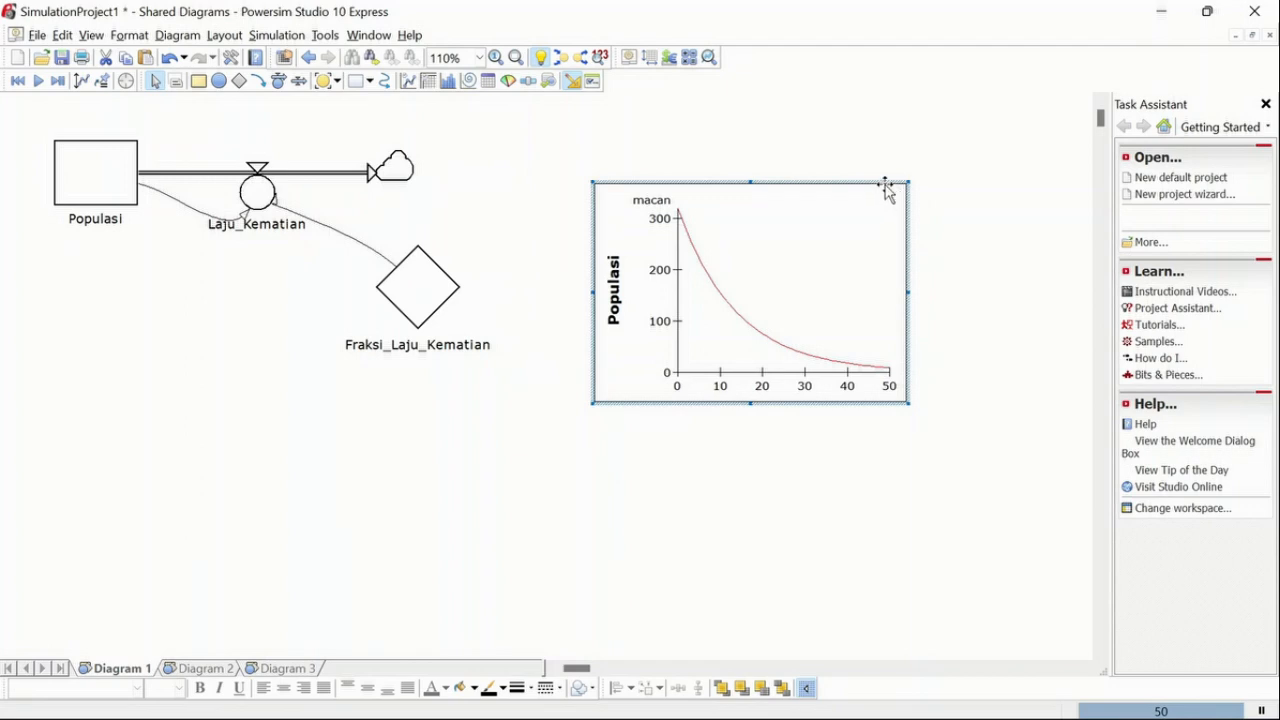
drag(886, 190, 863, 138)
click(971, 294)
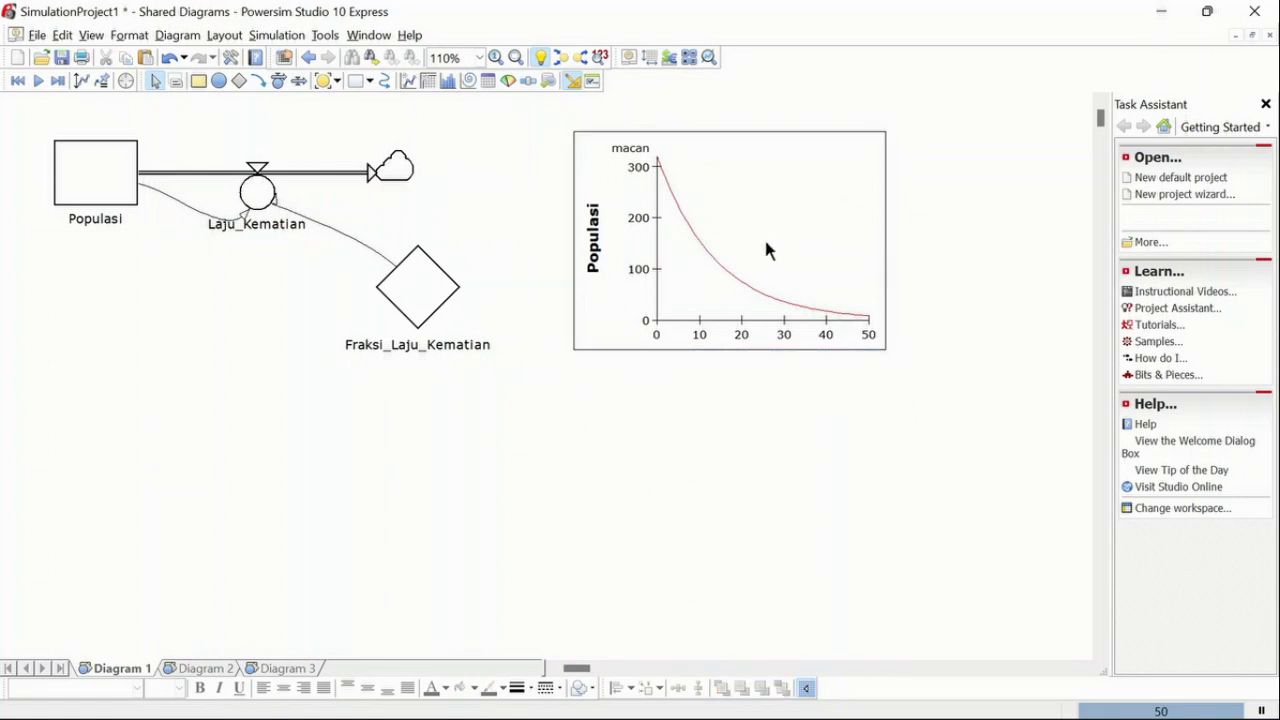
Draw an empty scatter graph below the Populasi level and the Laju_Kematian rate
click(469, 81)
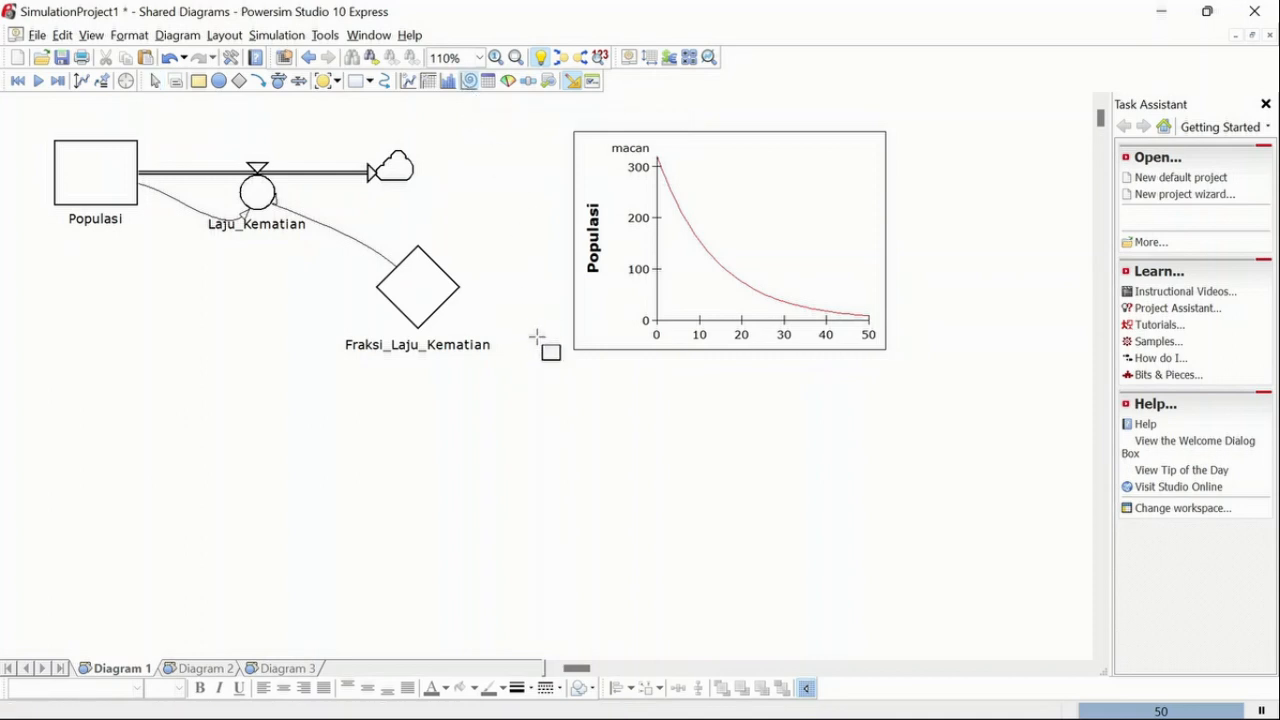
drag(56, 412, 367, 632)
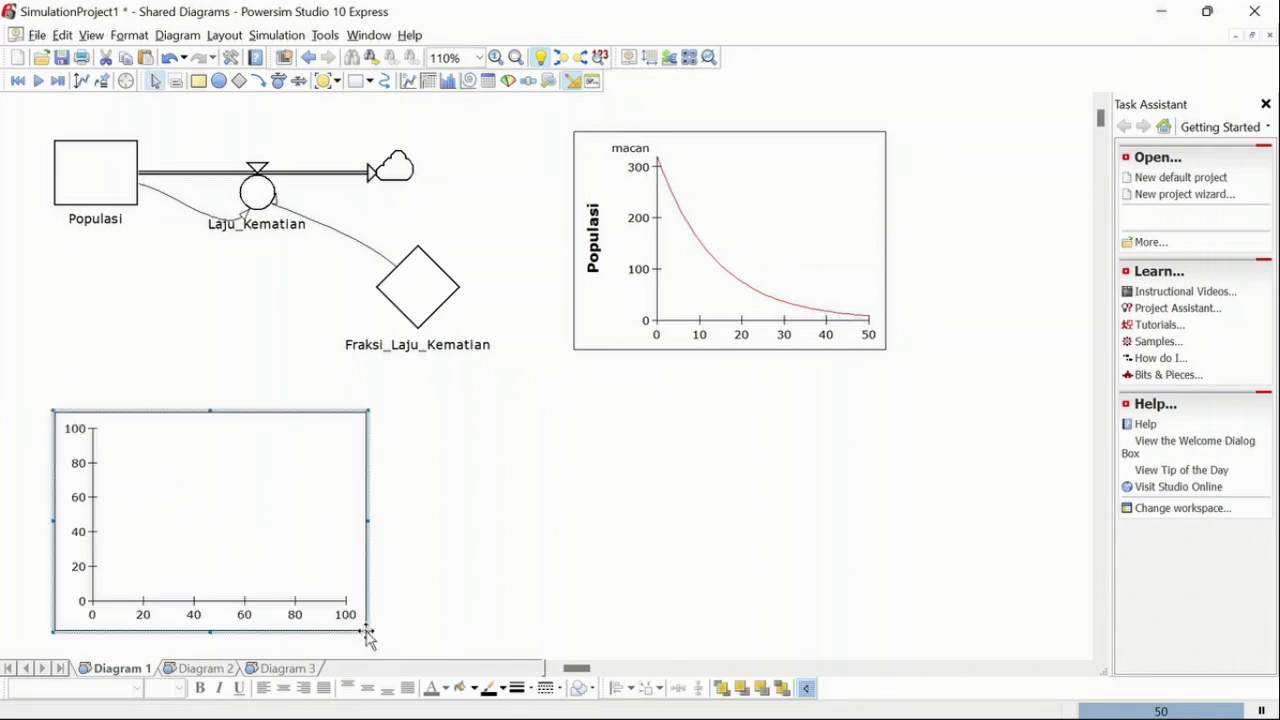
click(450, 552)
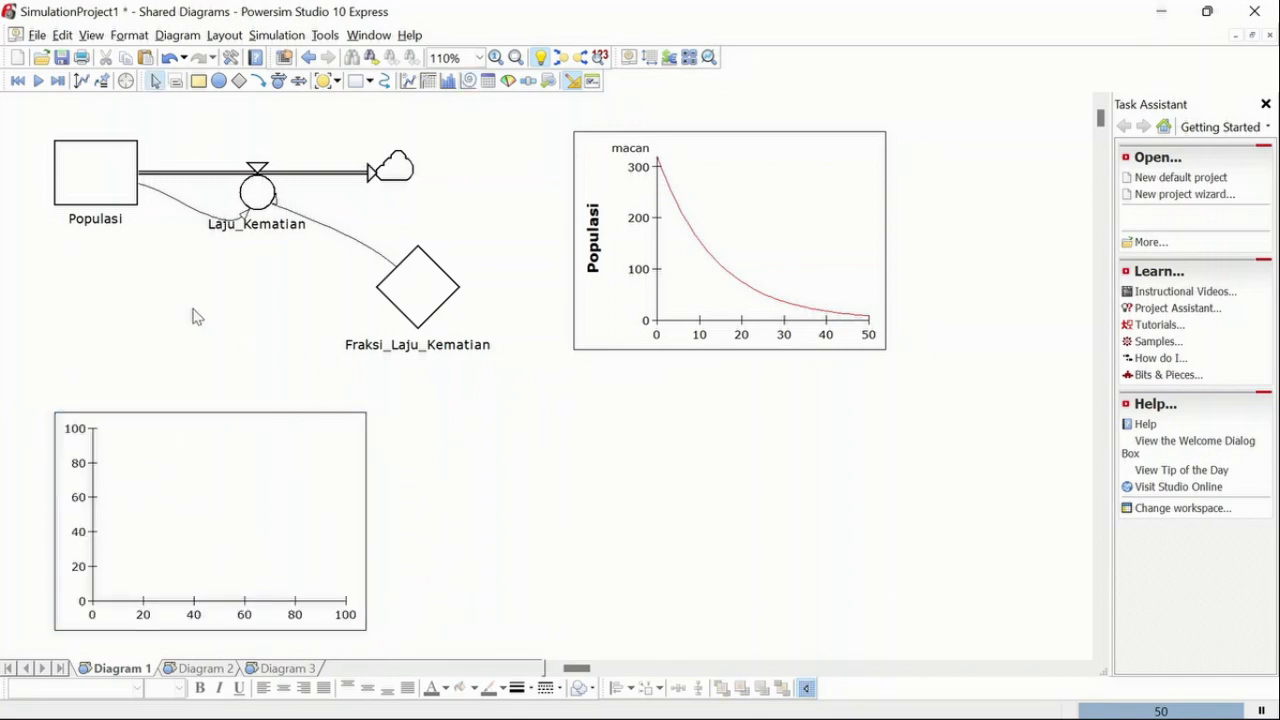
Assign Populasi to the scatter graph's horizontal axis and Laju_Kematian to its vertical axis
click(100, 170)
mouse_move(77, 167)
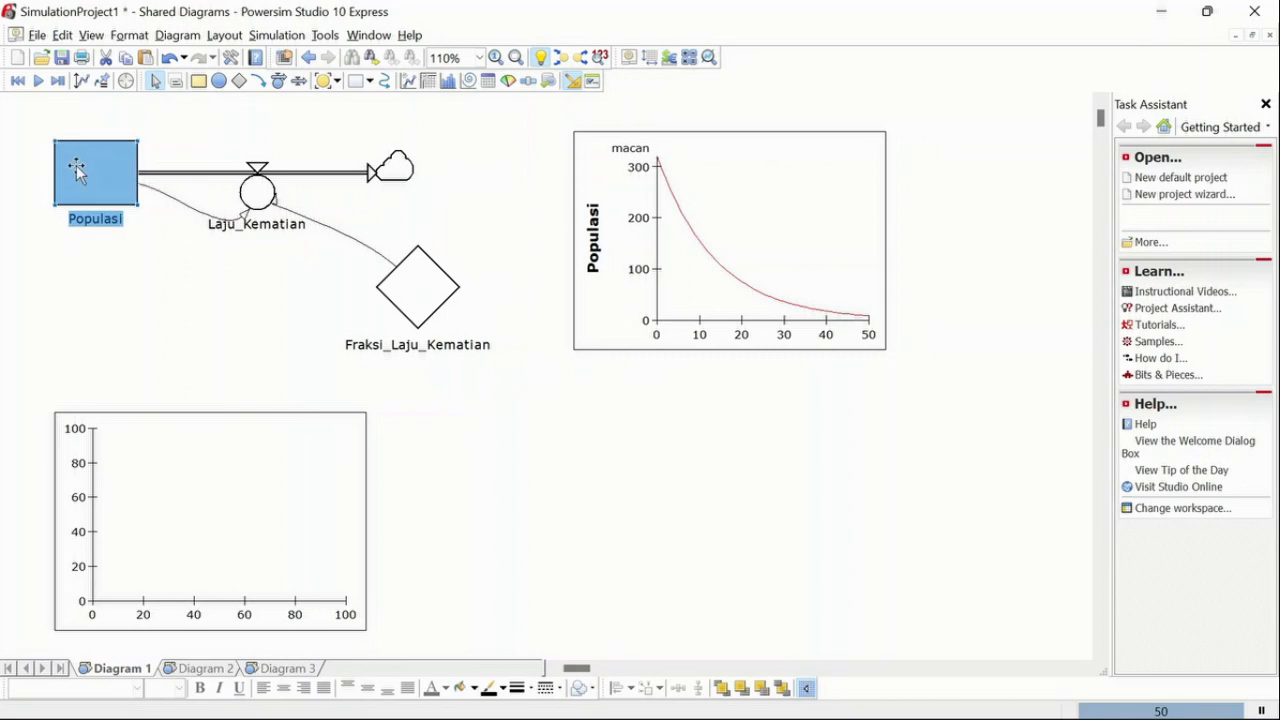
drag(77, 170, 130, 624)
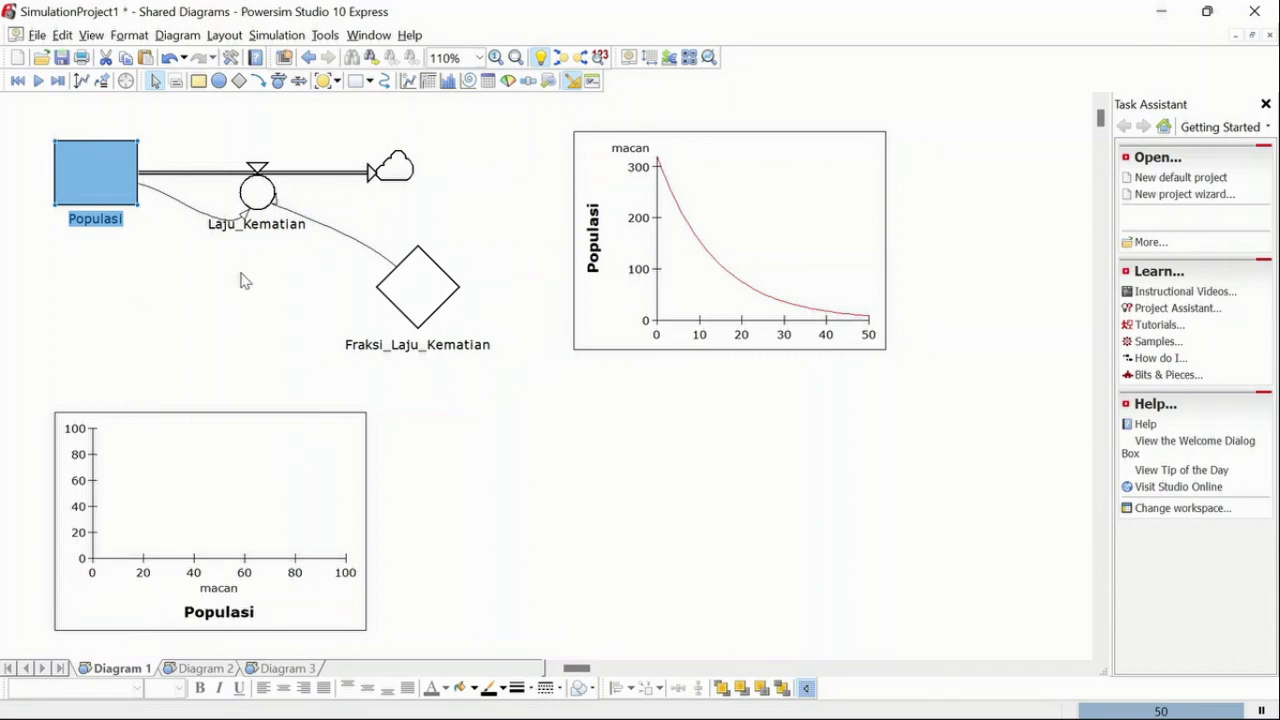
click(260, 197)
drag(260, 197, 77, 518)
click(445, 512)
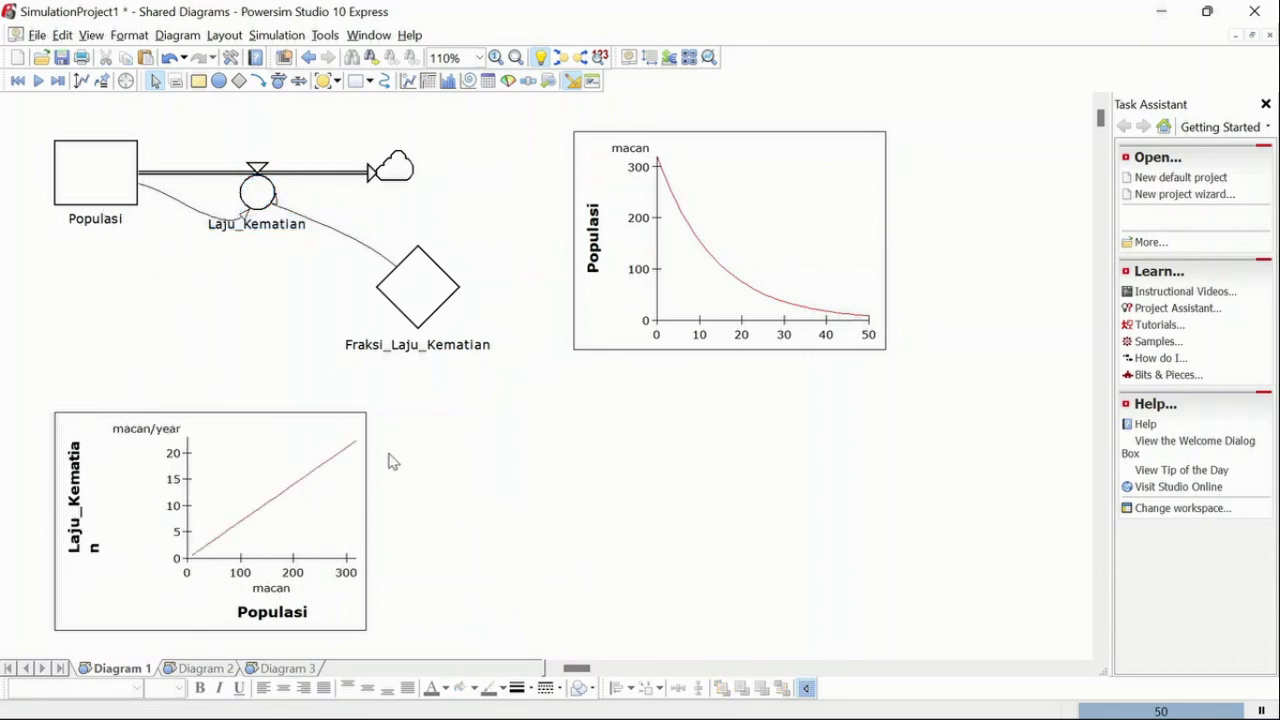
Enlarge the scatter graph from its upper-right corner and change the plotted line's graph type to Scatter
click(355, 432)
drag(369, 411, 409, 381)
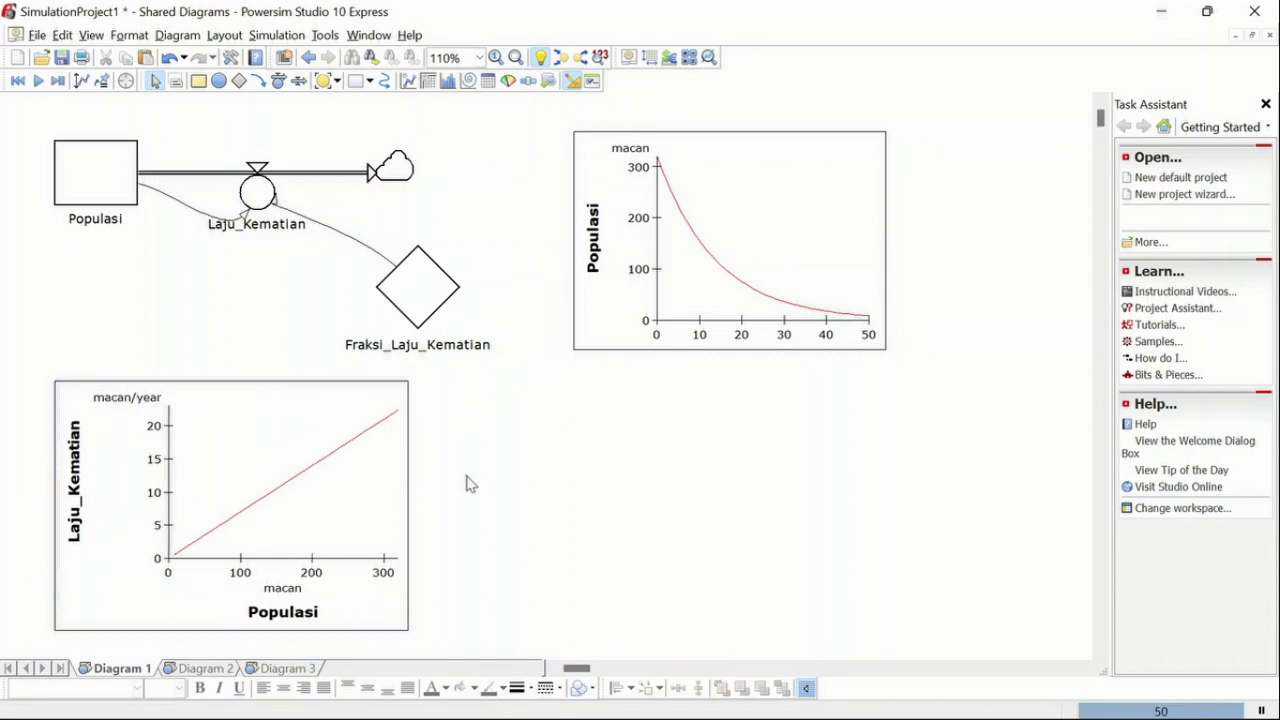
double_click(356, 437)
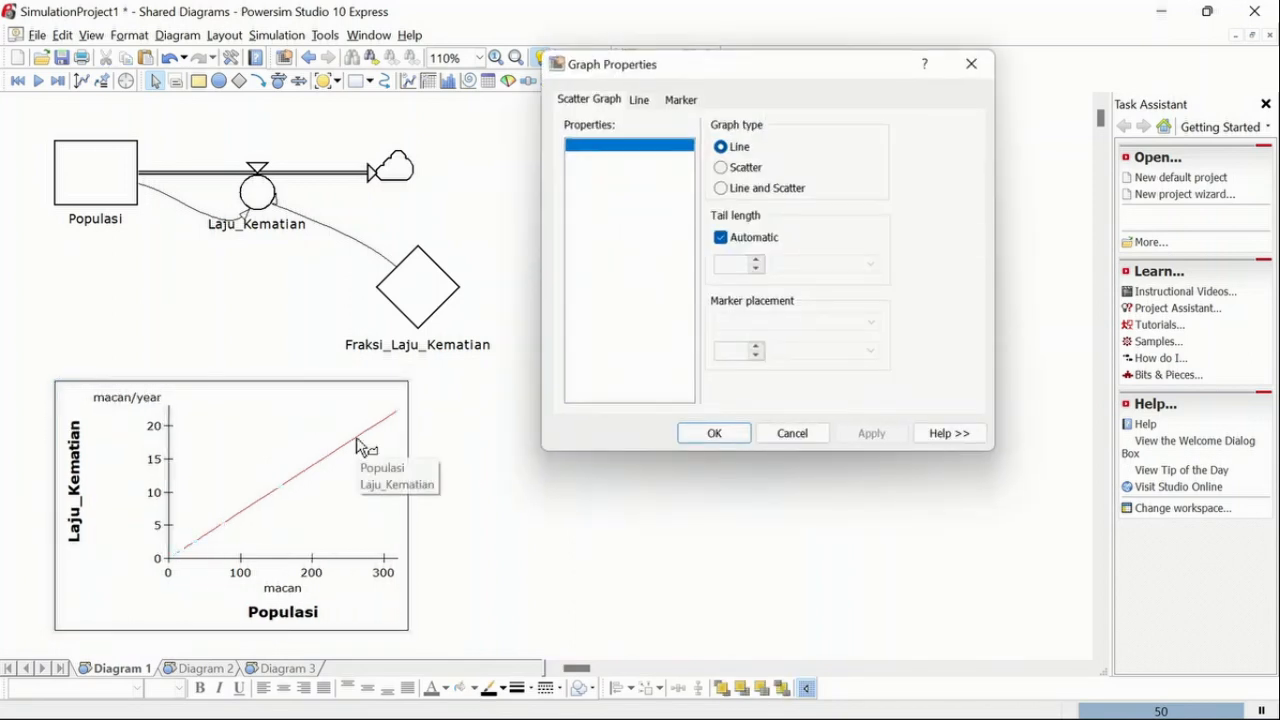
click(721, 167)
click(726, 438)
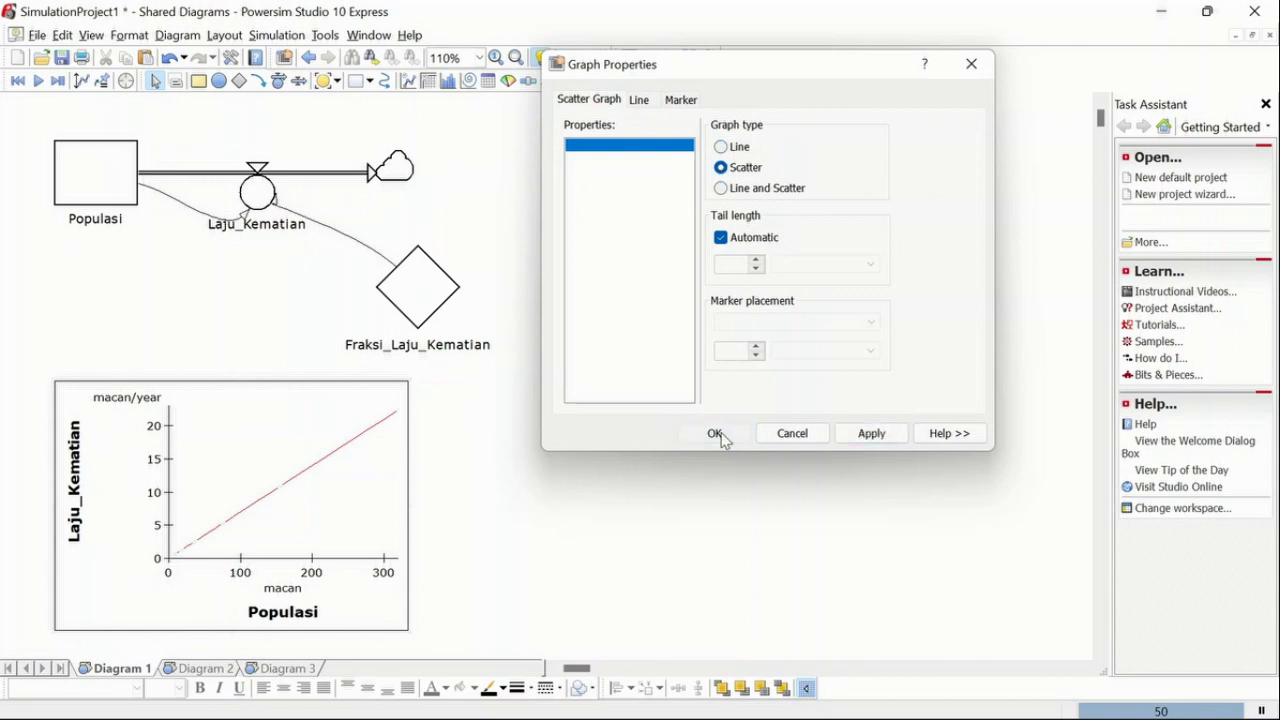
click(492, 490)
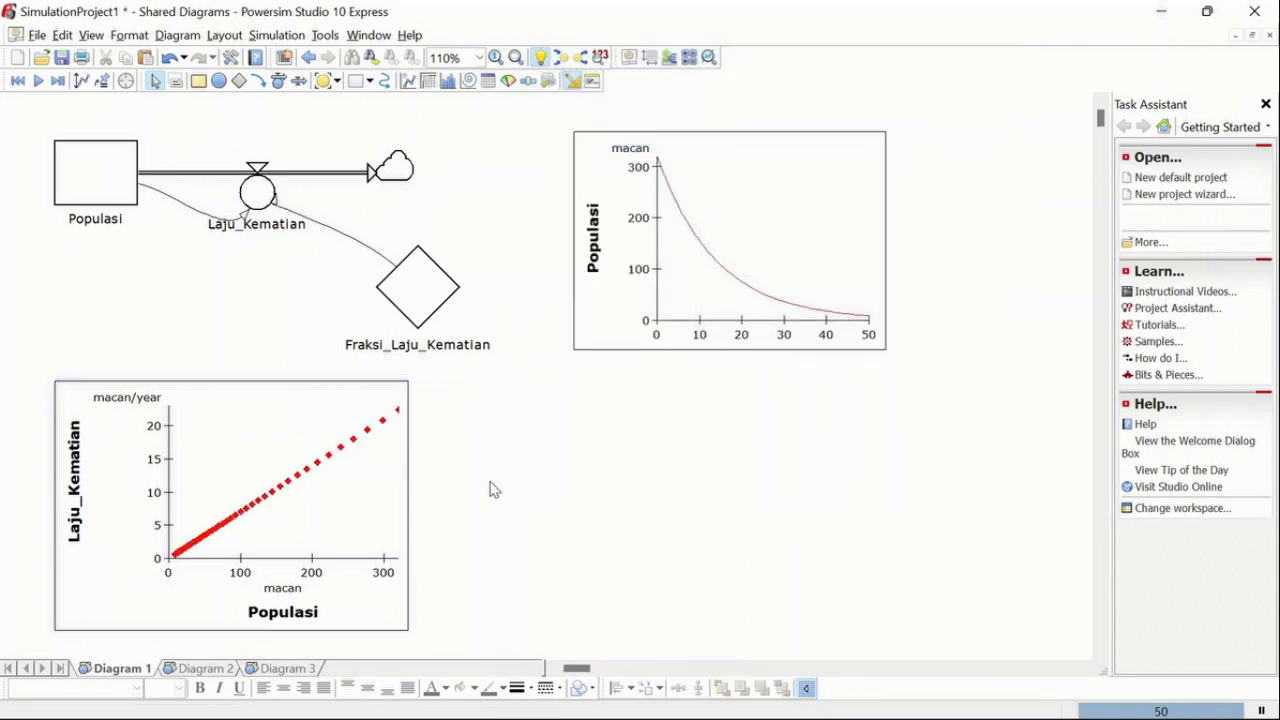
click(148, 488)
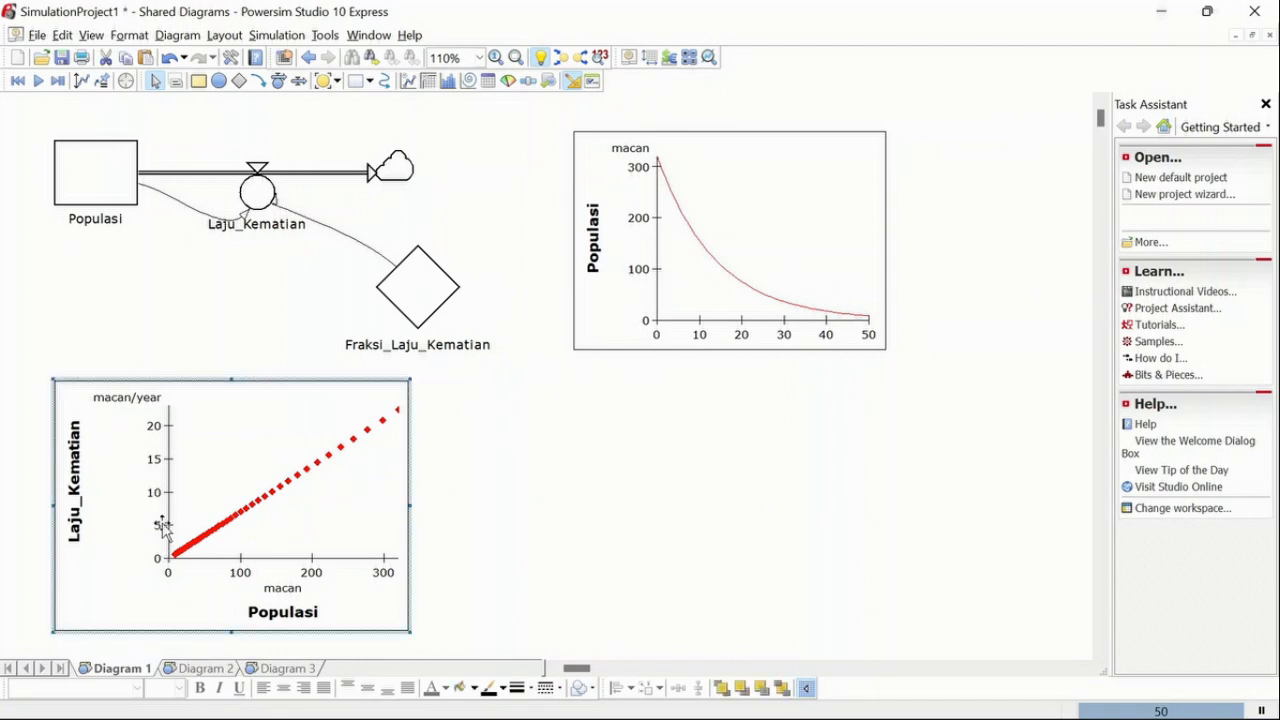
click(170, 516)
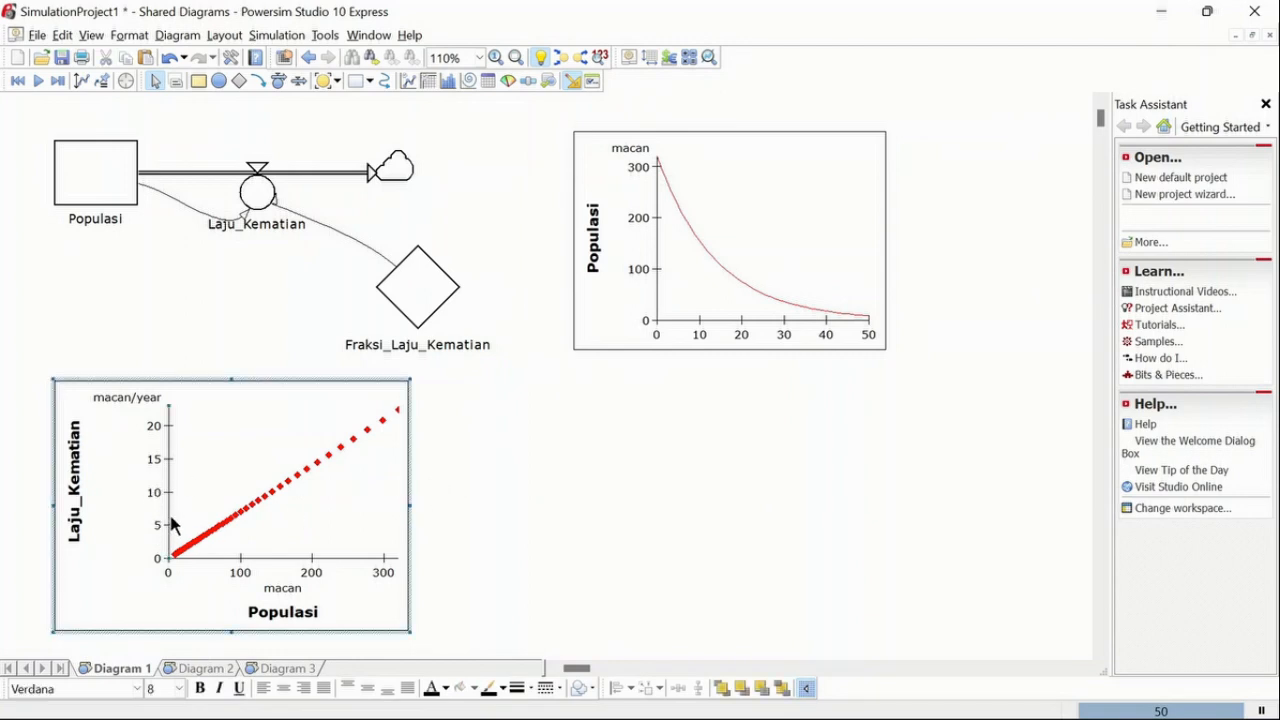
click(406, 511)
click(587, 470)
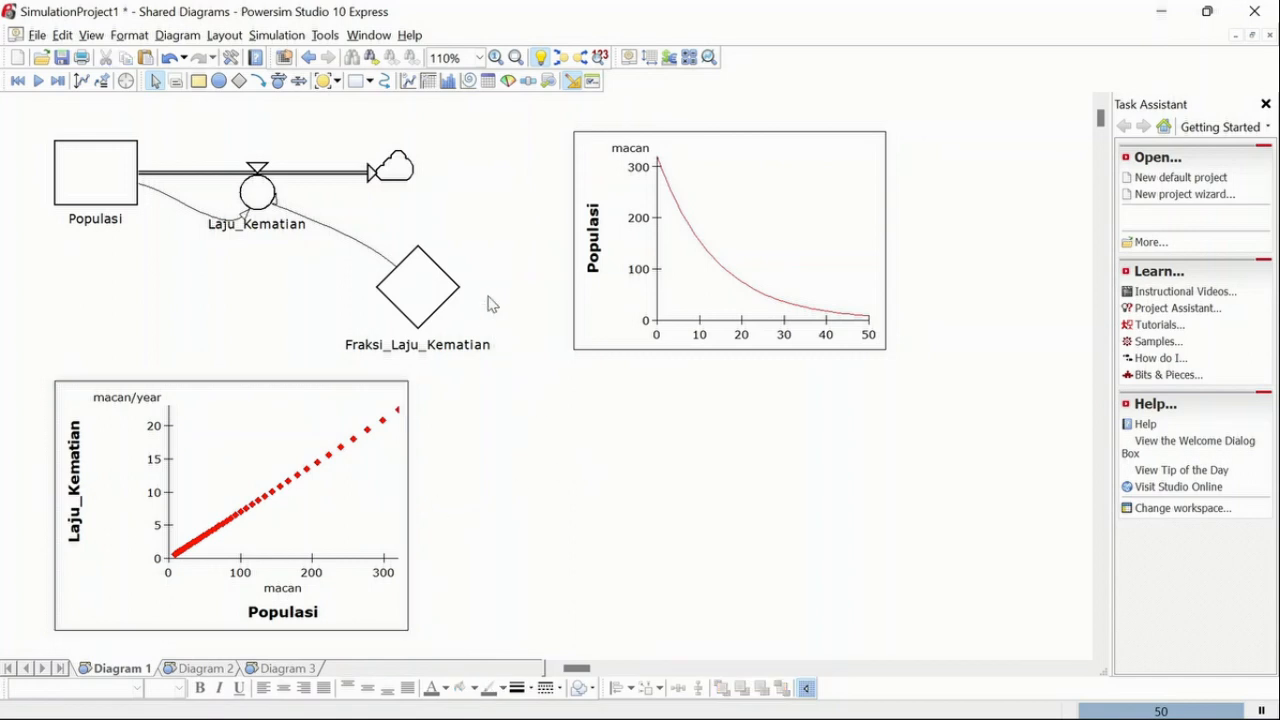
Draw an empty time table beside the scatter graph, below the Populasi time graph, and enlarge it slightly from its upper-right corner
click(428, 80)
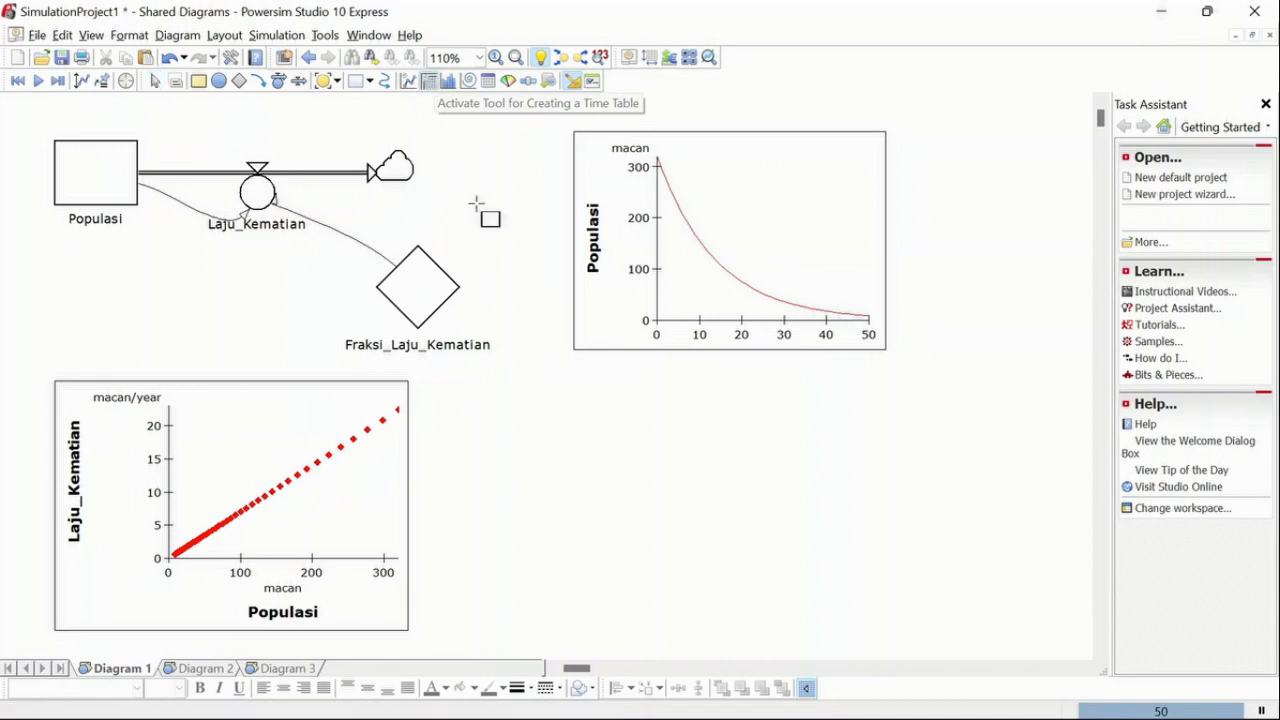
drag(501, 402, 847, 621)
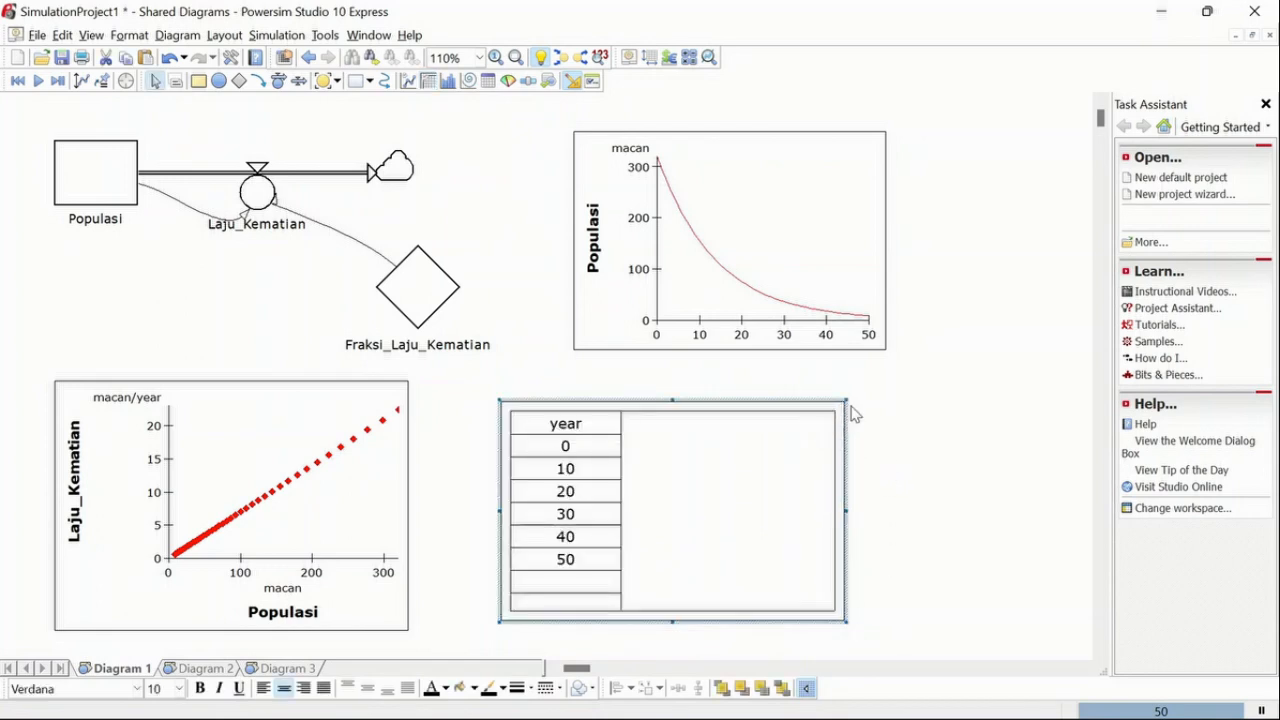
drag(848, 398, 857, 390)
Add Populasi and Laju_Kematian to the time table as columns, widening the table's right side to fit both
click(87, 178)
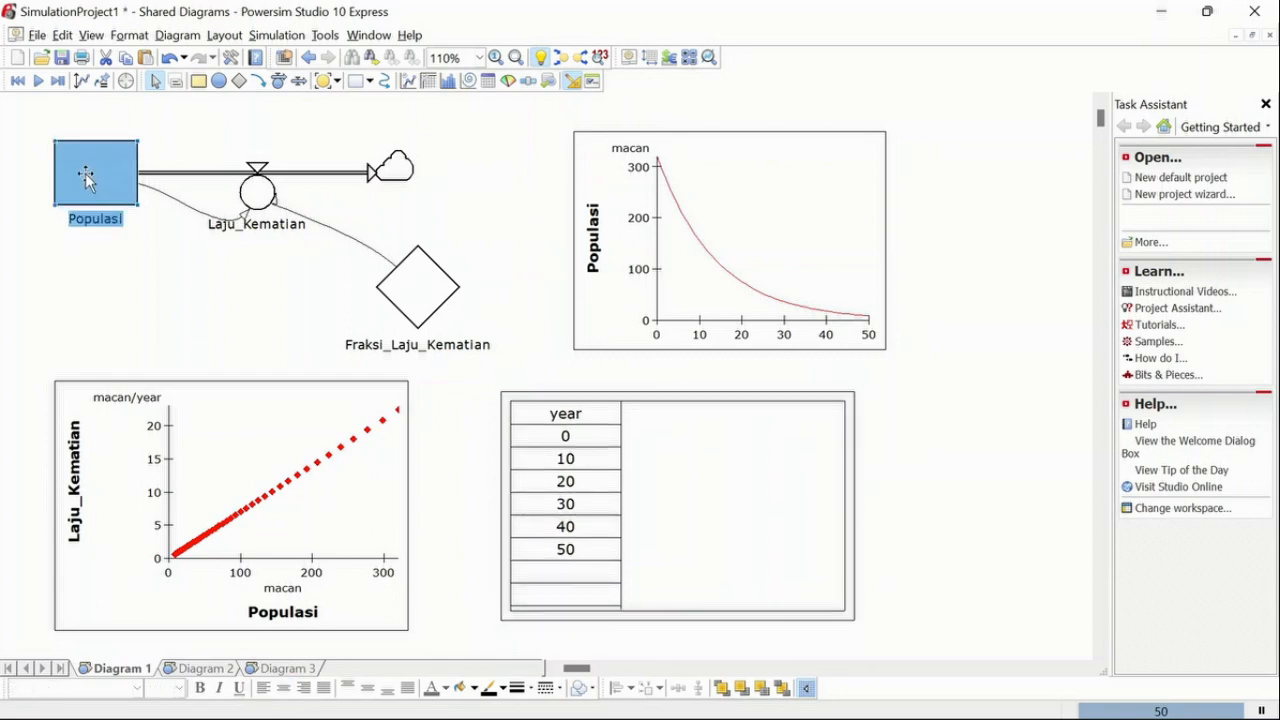
drag(87, 178, 767, 418)
click(717, 431)
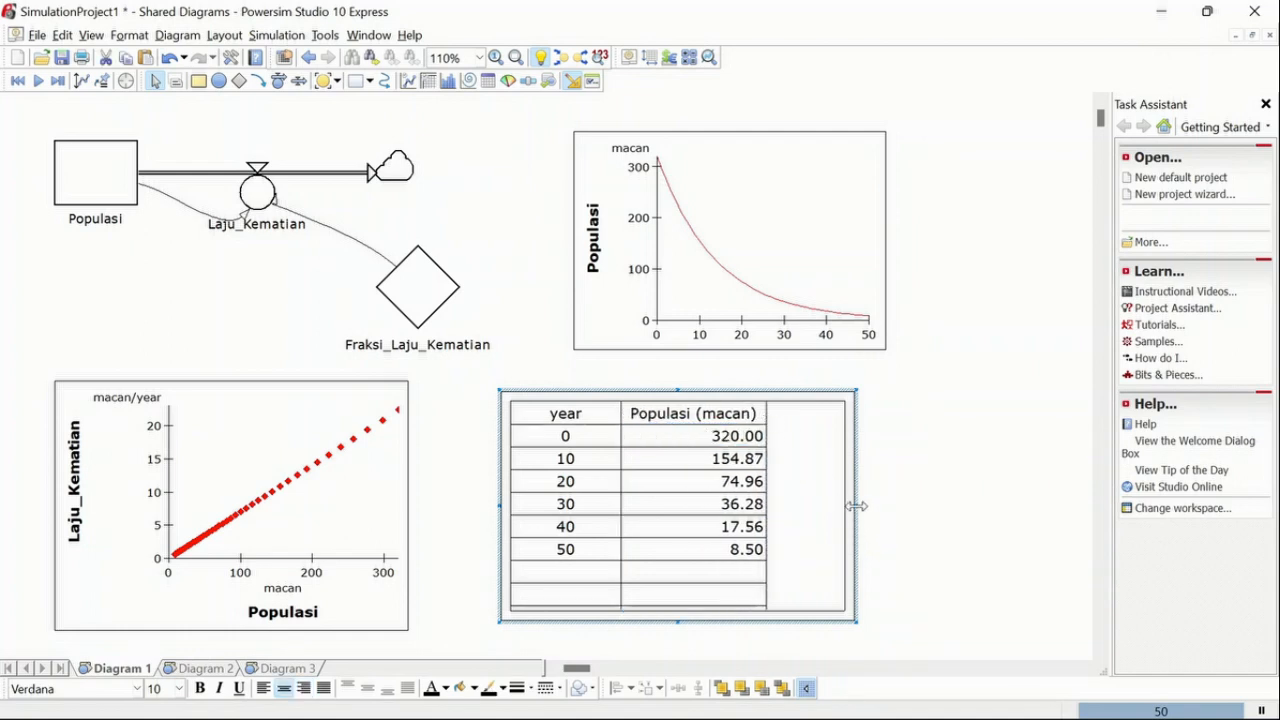
drag(893, 503, 899, 503)
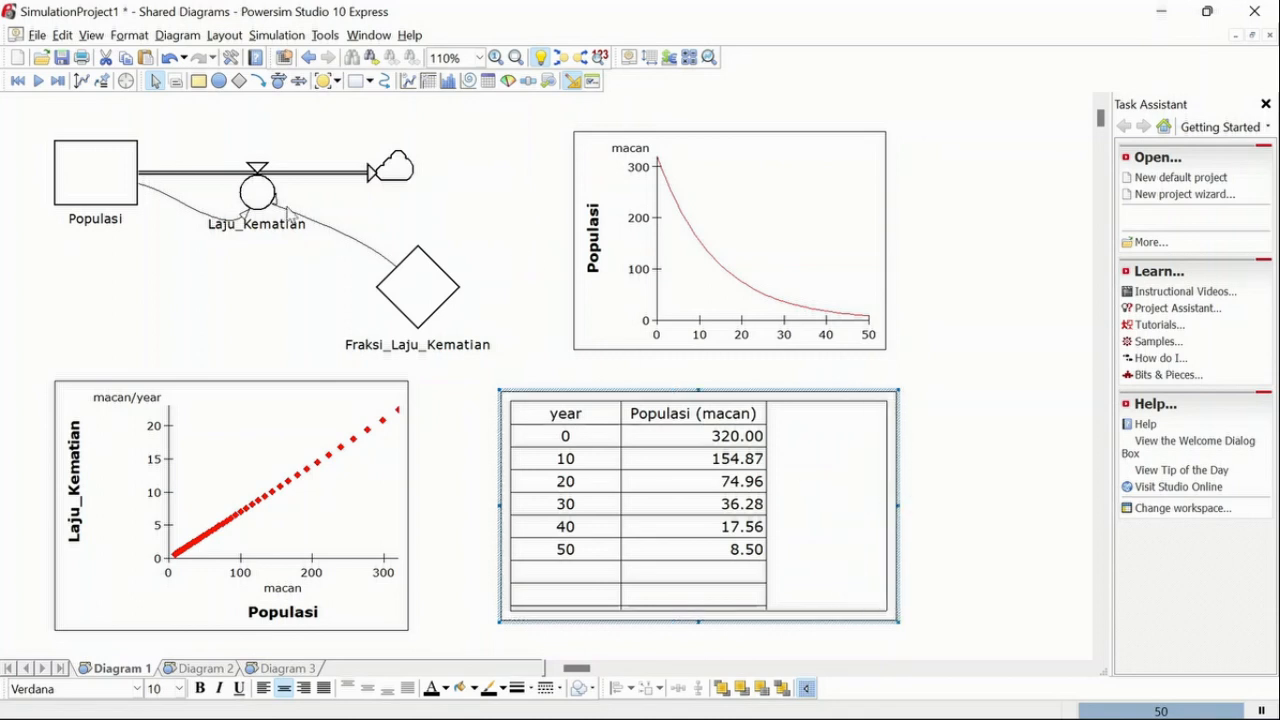
click(255, 198)
drag(257, 192, 785, 418)
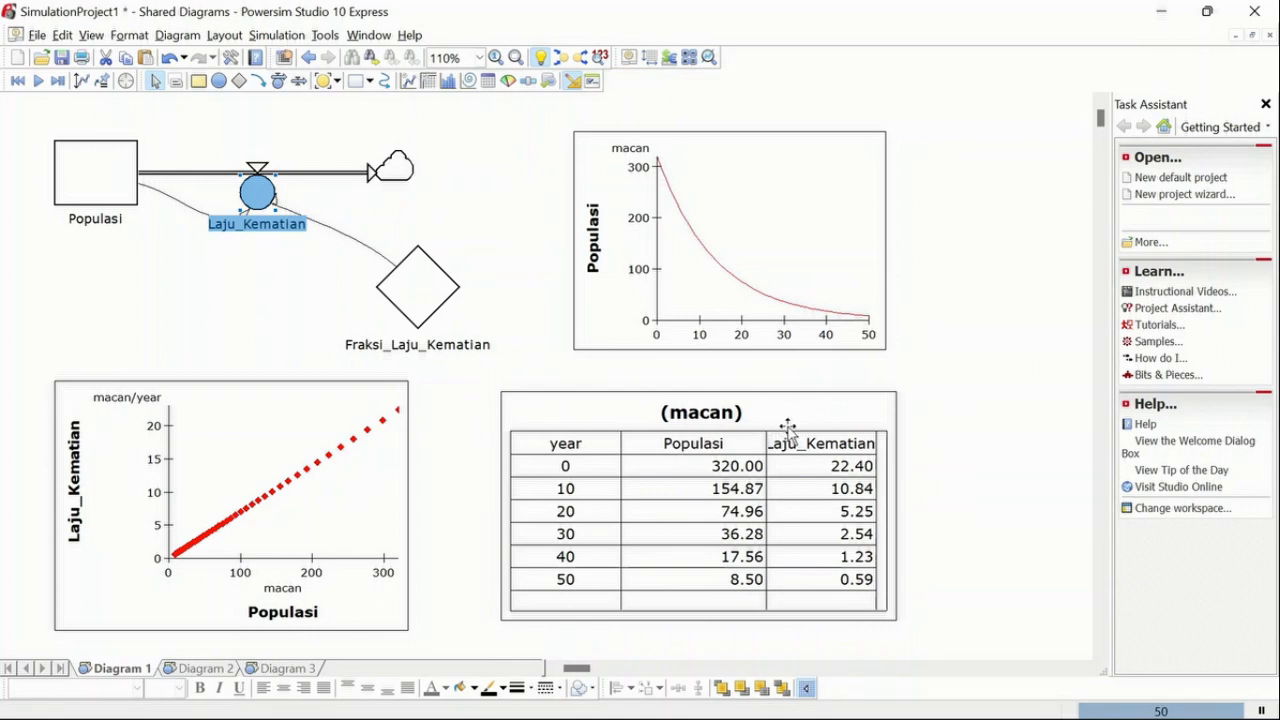
click(737, 416)
click(737, 413)
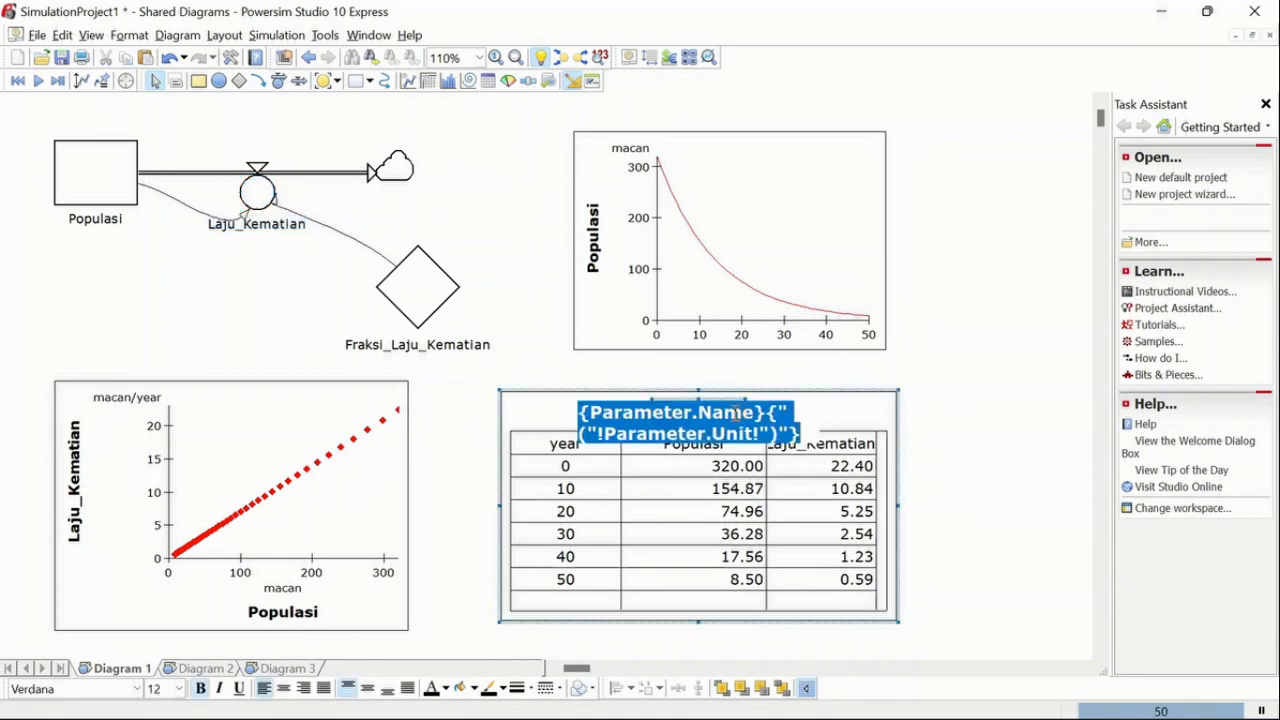
click(905, 420)
click(864, 508)
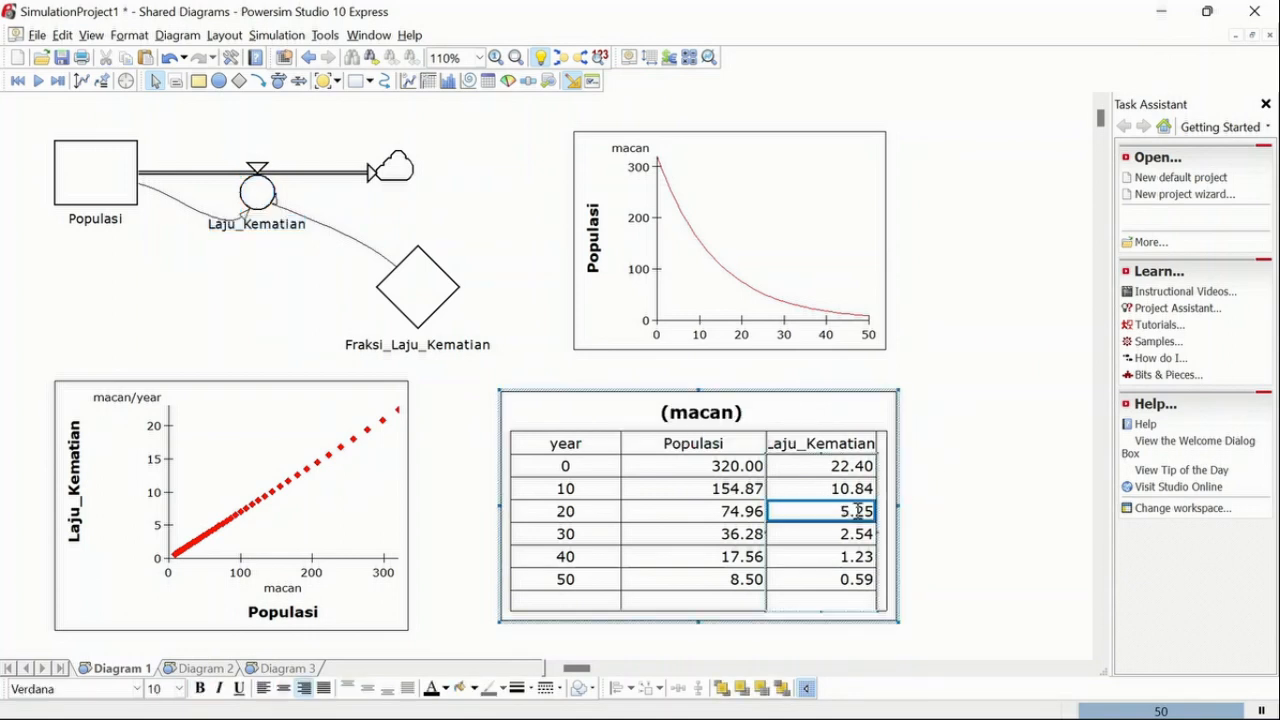
Enlarge the time table from its lower-right corner and widen the Laju_Kematian column to fit its full heading
click(898, 622)
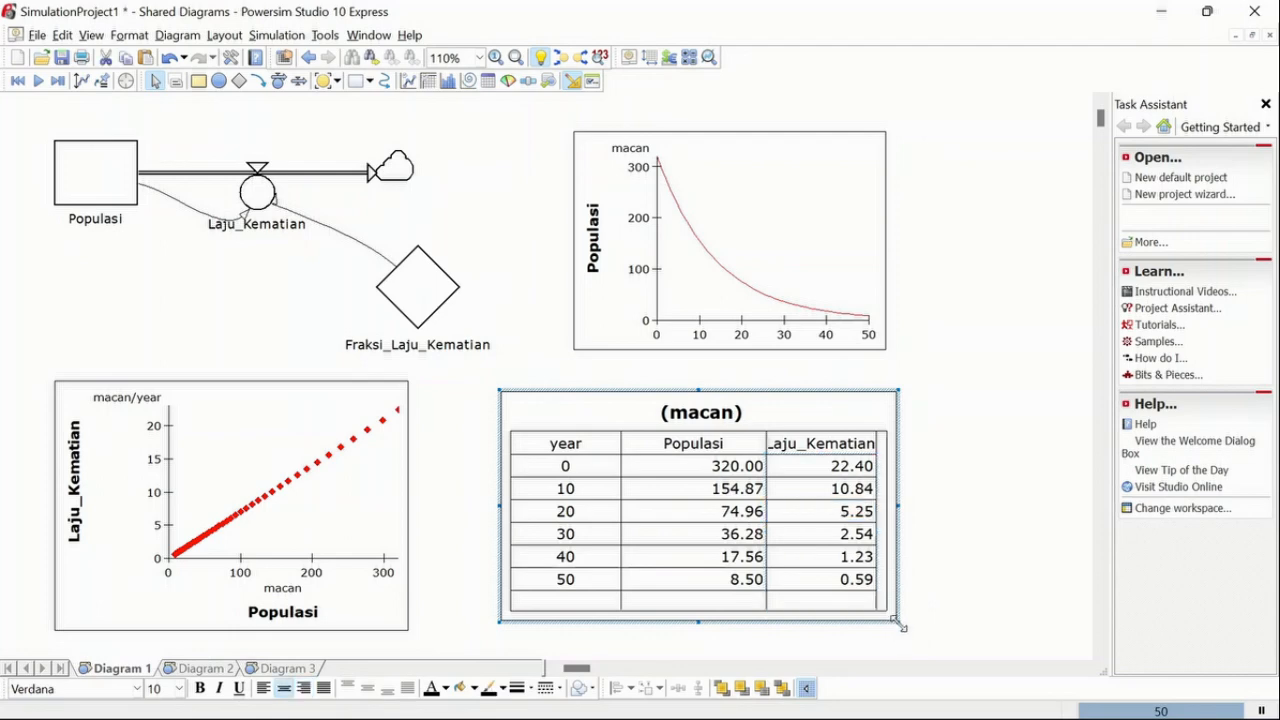
click(903, 630)
click(893, 618)
drag(898, 624, 928, 641)
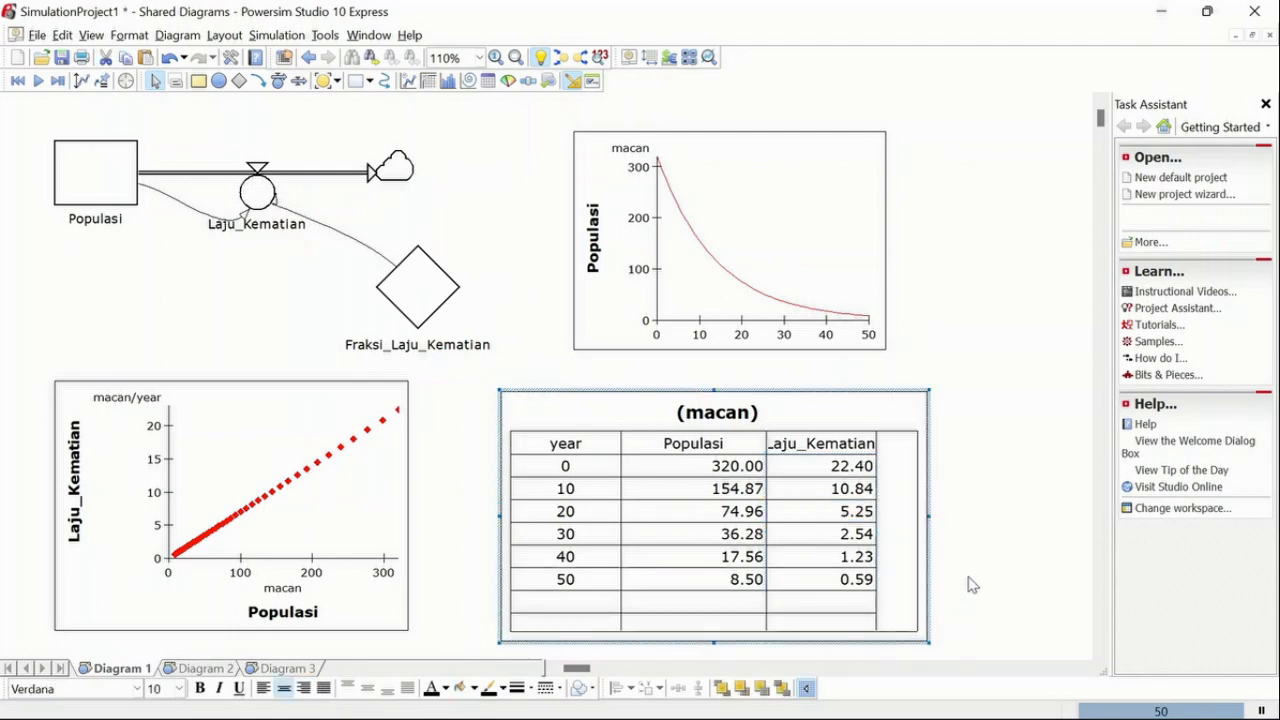
click(857, 510)
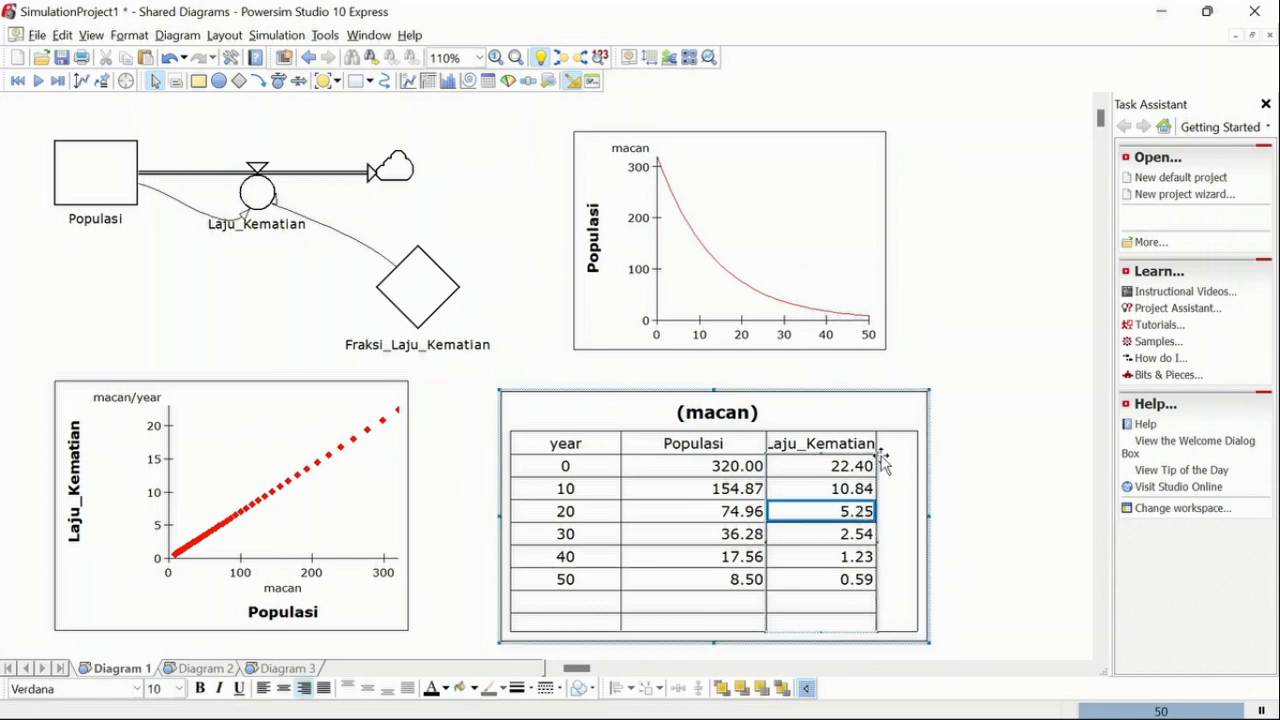
drag(877, 441, 889, 442)
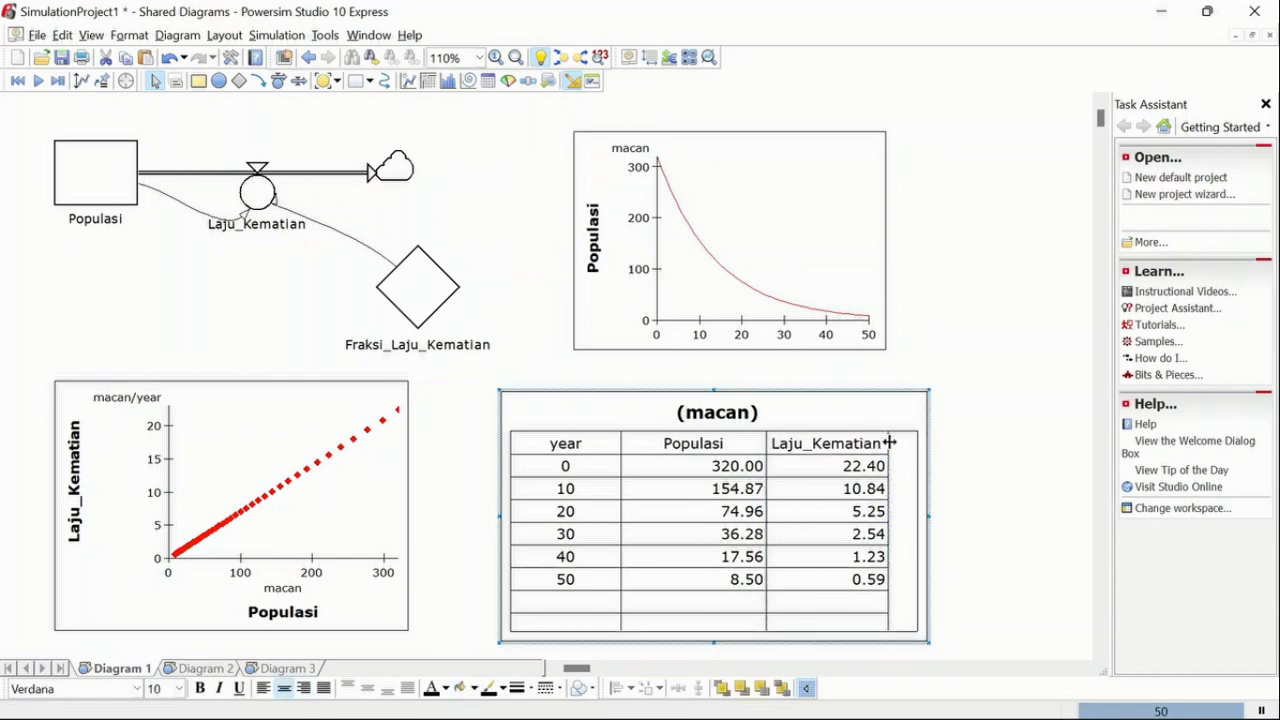
click(967, 463)
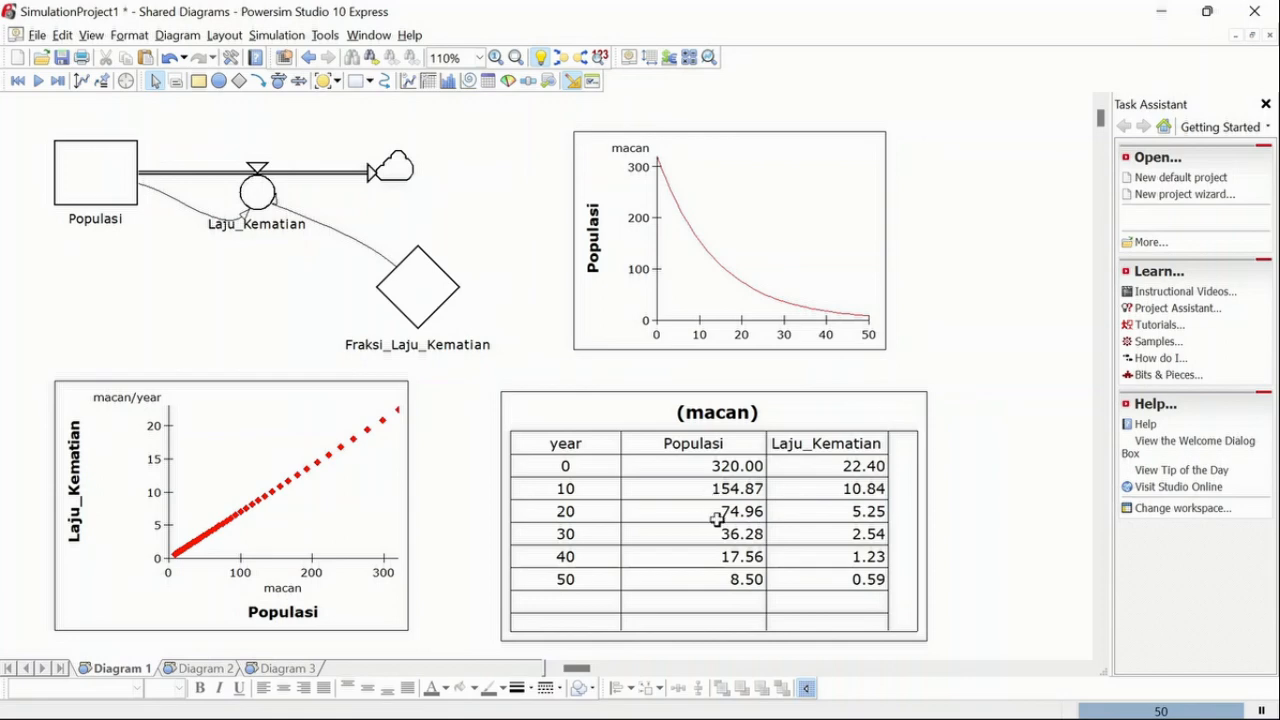
click(745, 488)
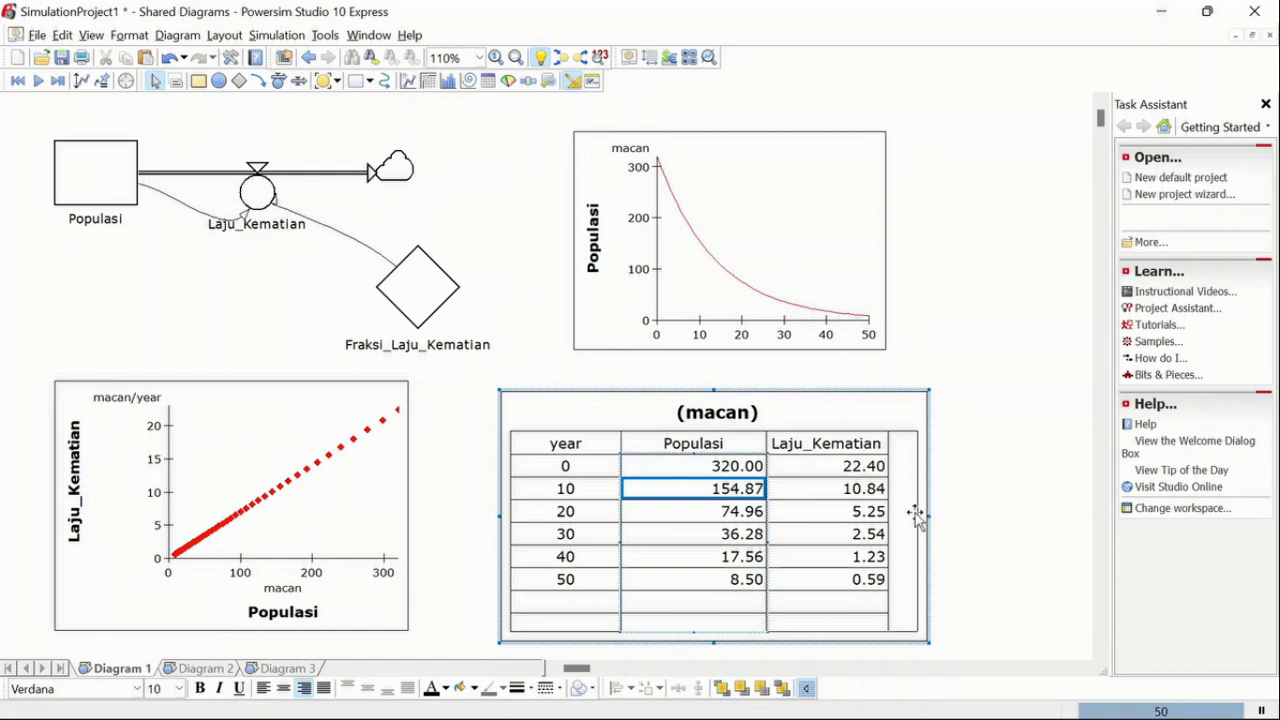
click(695, 576)
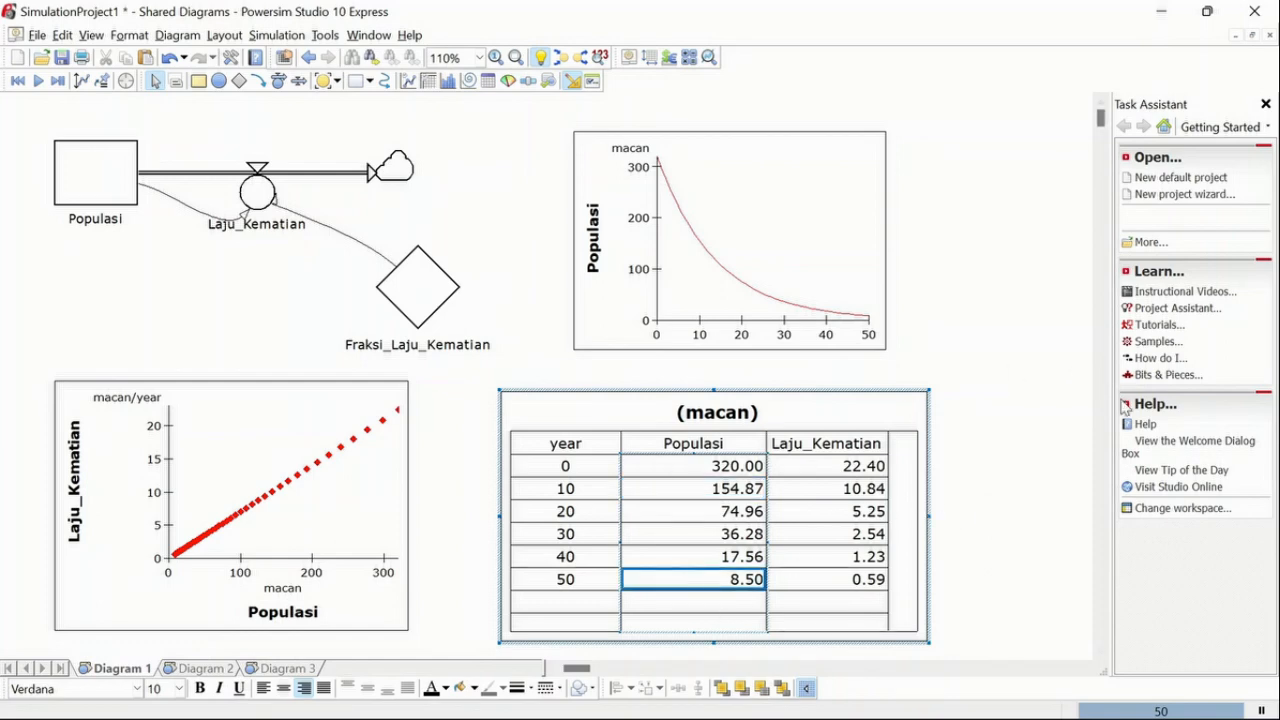
click(996, 403)
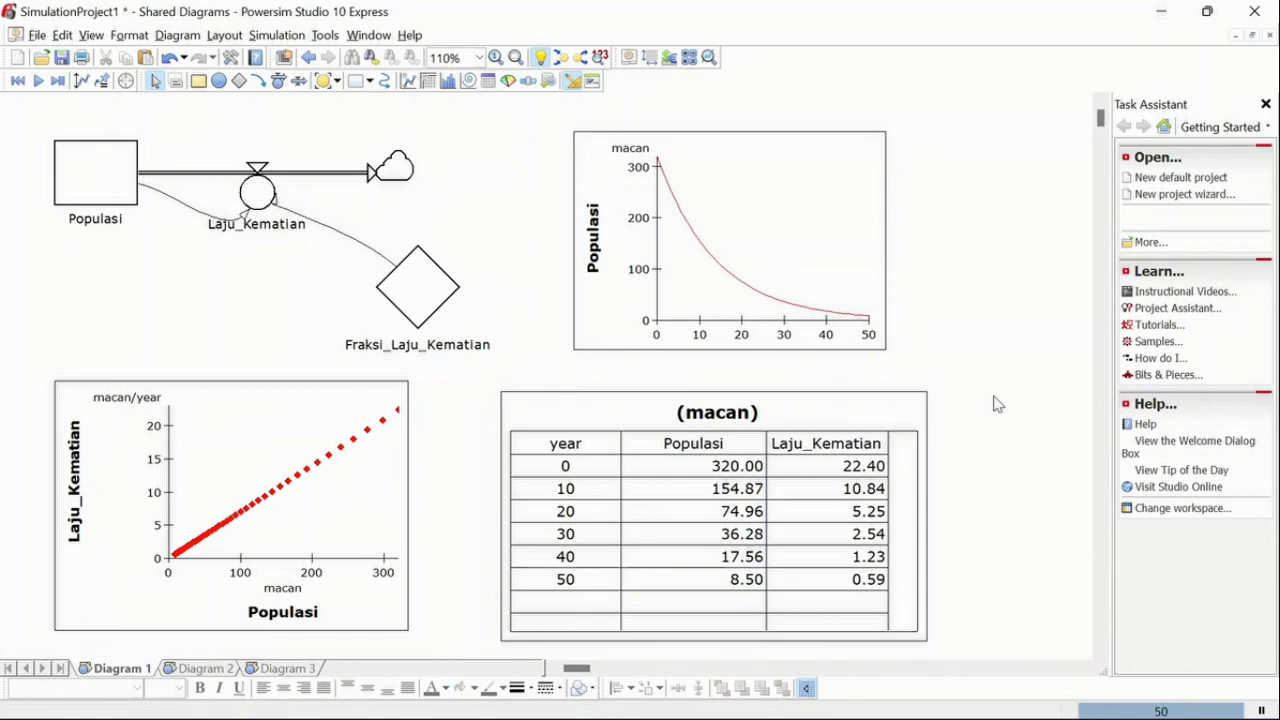
Set the initial value of the Populasi level to 160 and run the simulation
double_click(105, 181)
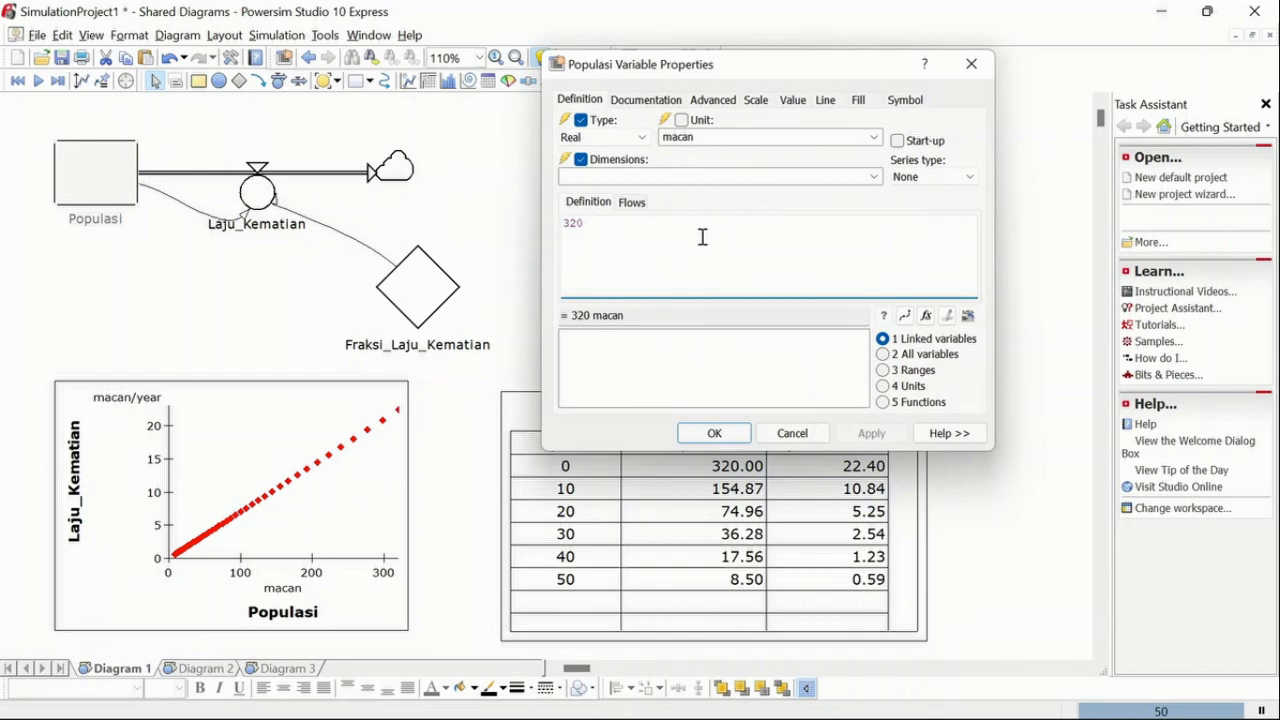
key(BackSpace)
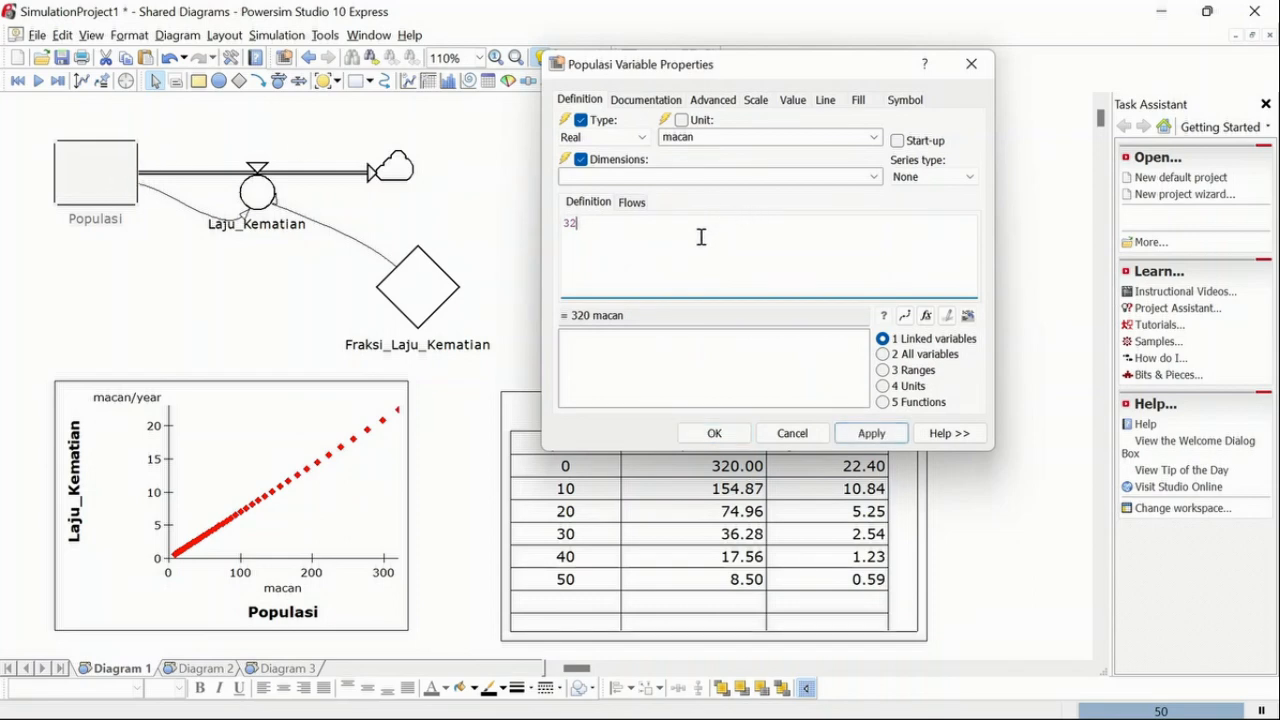
text(1)
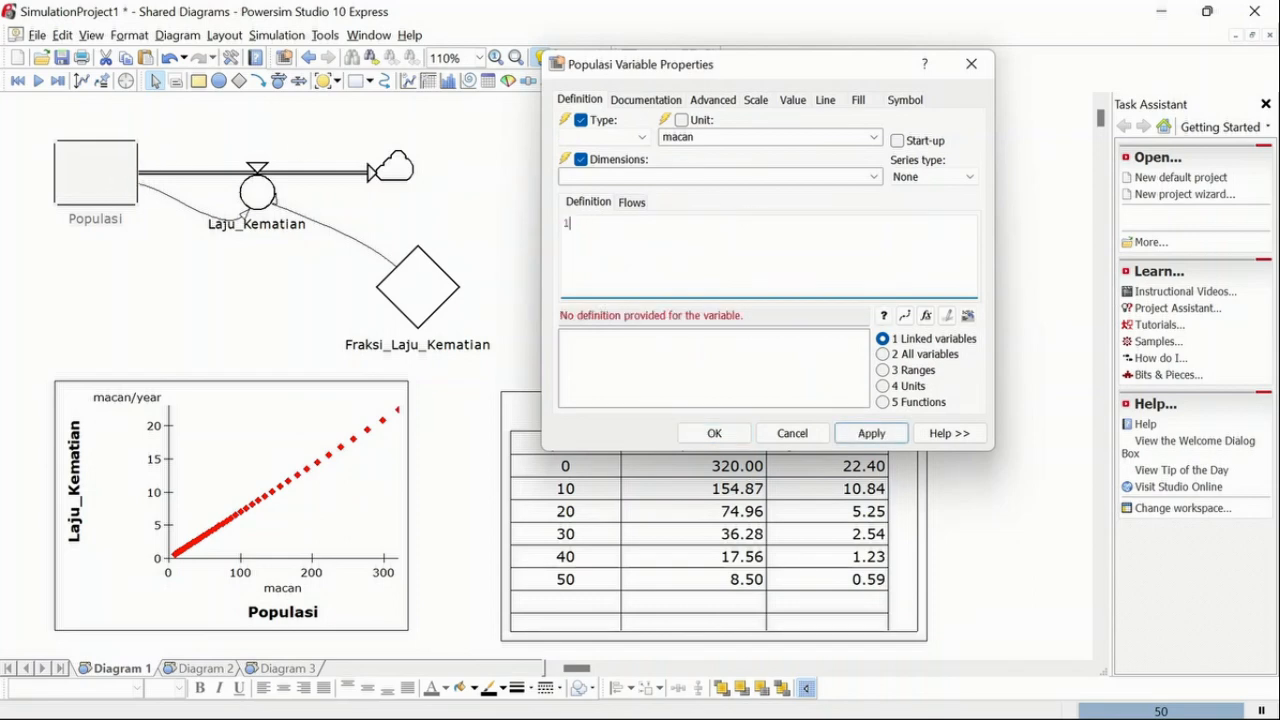
text(60)
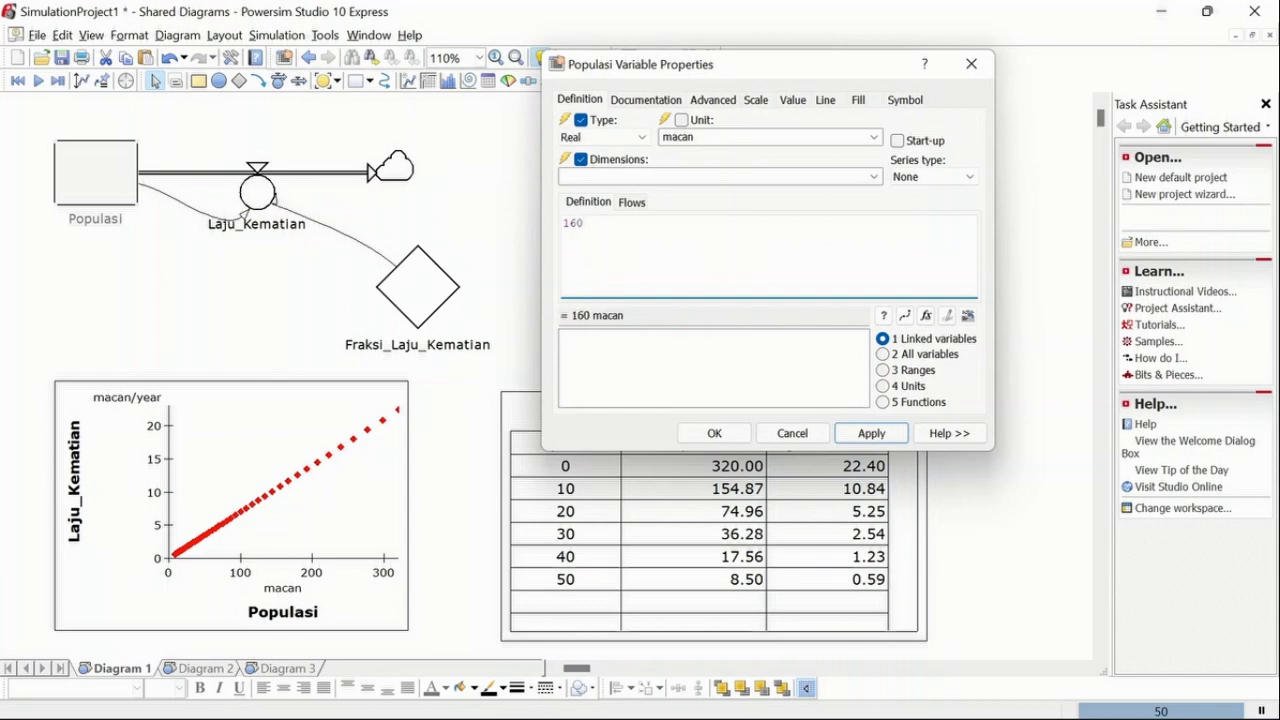
click(700, 440)
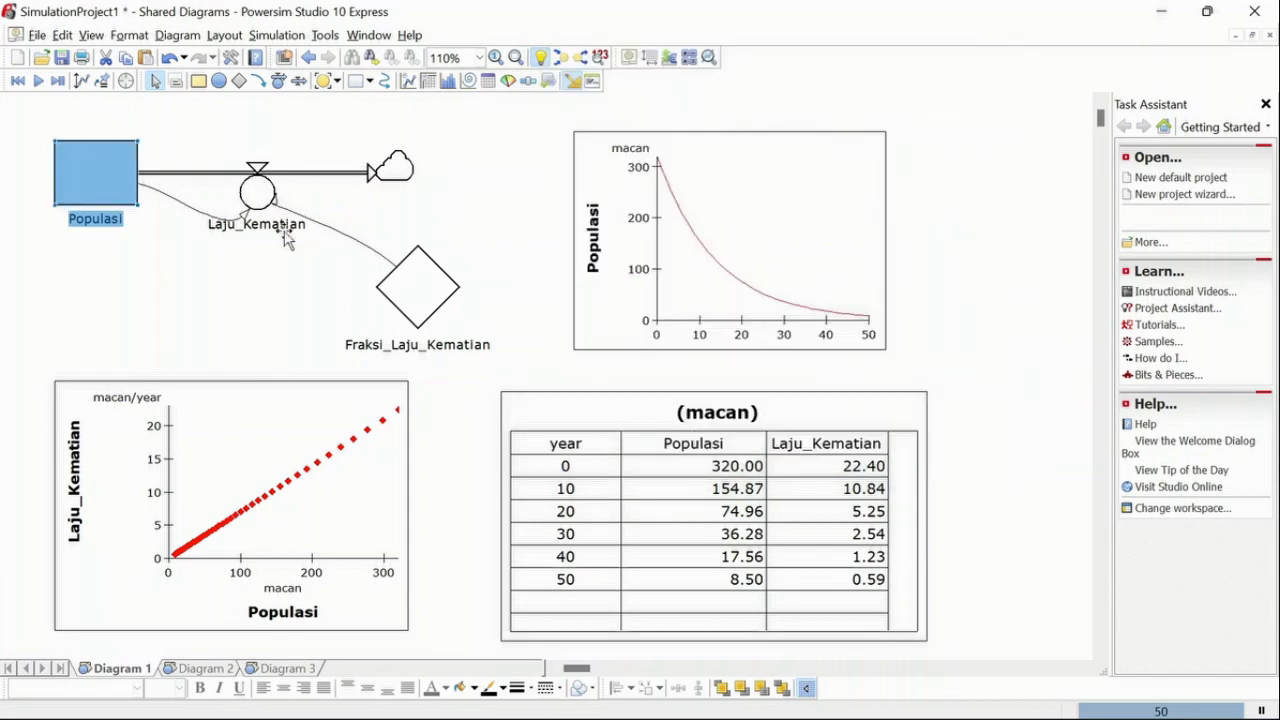
click(39, 83)
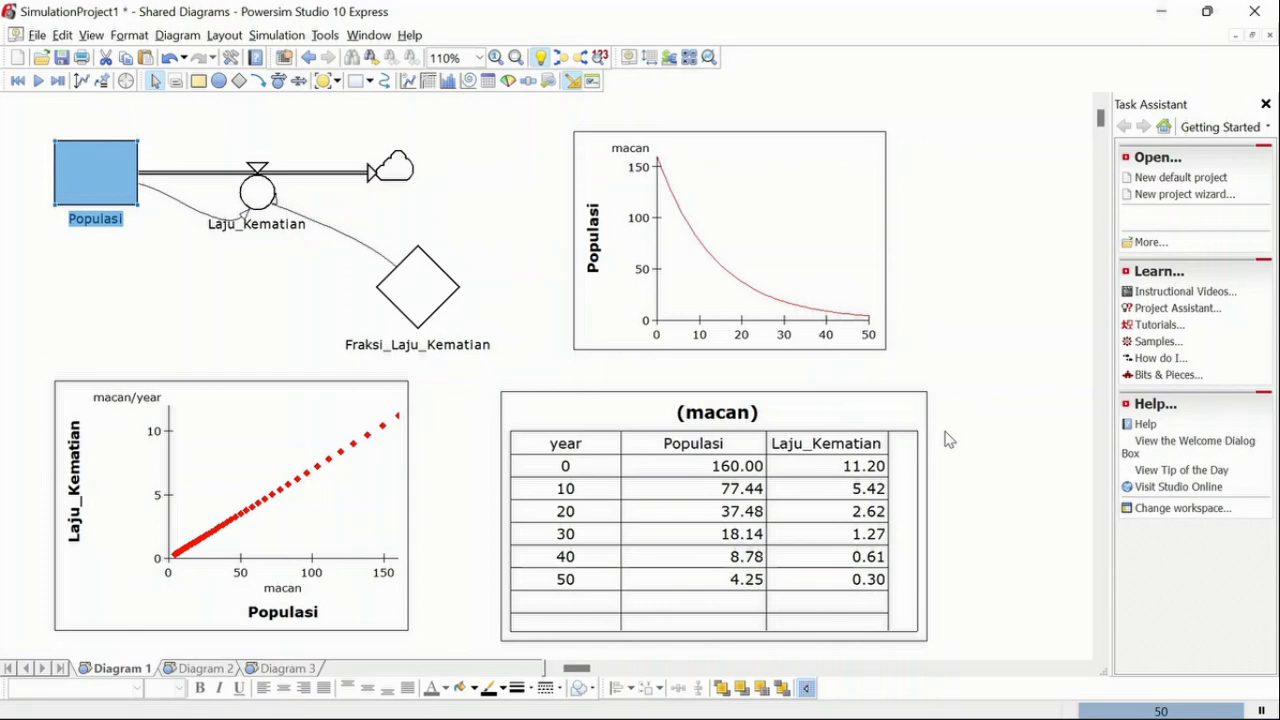
Set the initial value of the Populasi level to 320
double_click(103, 177)
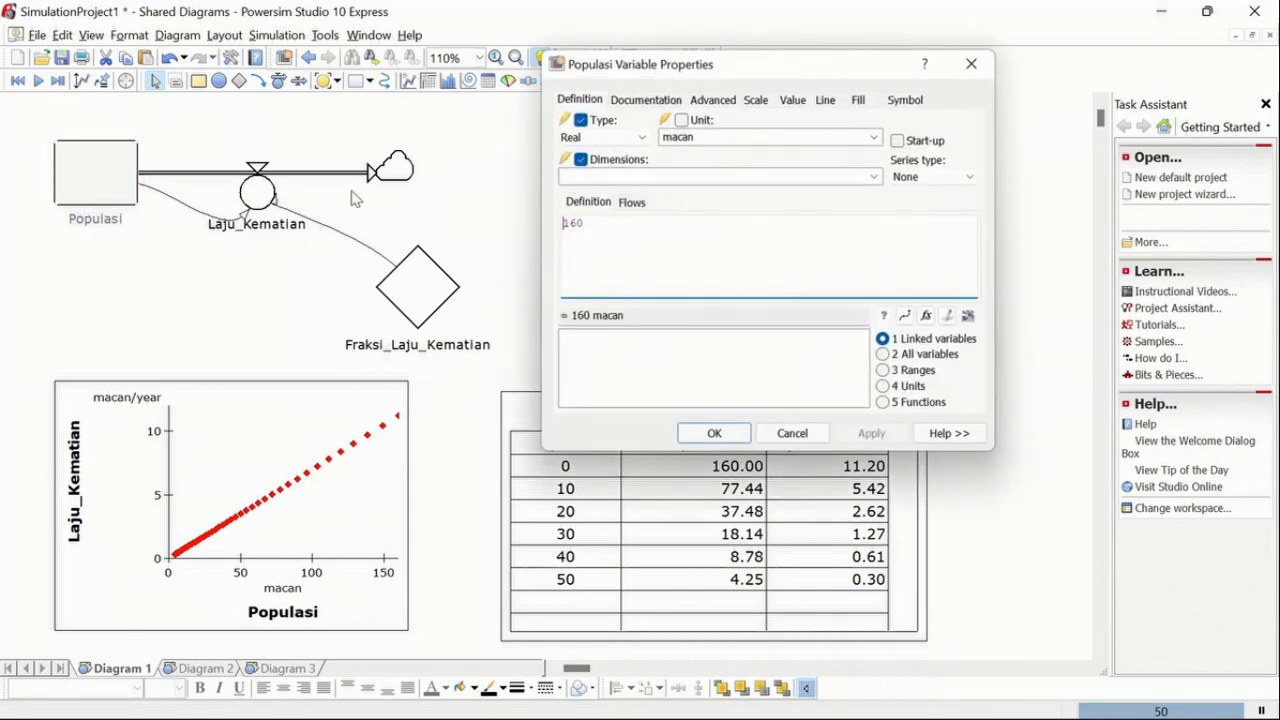
key(BackSpace)
key(BackSpace)
key(BackSpace)
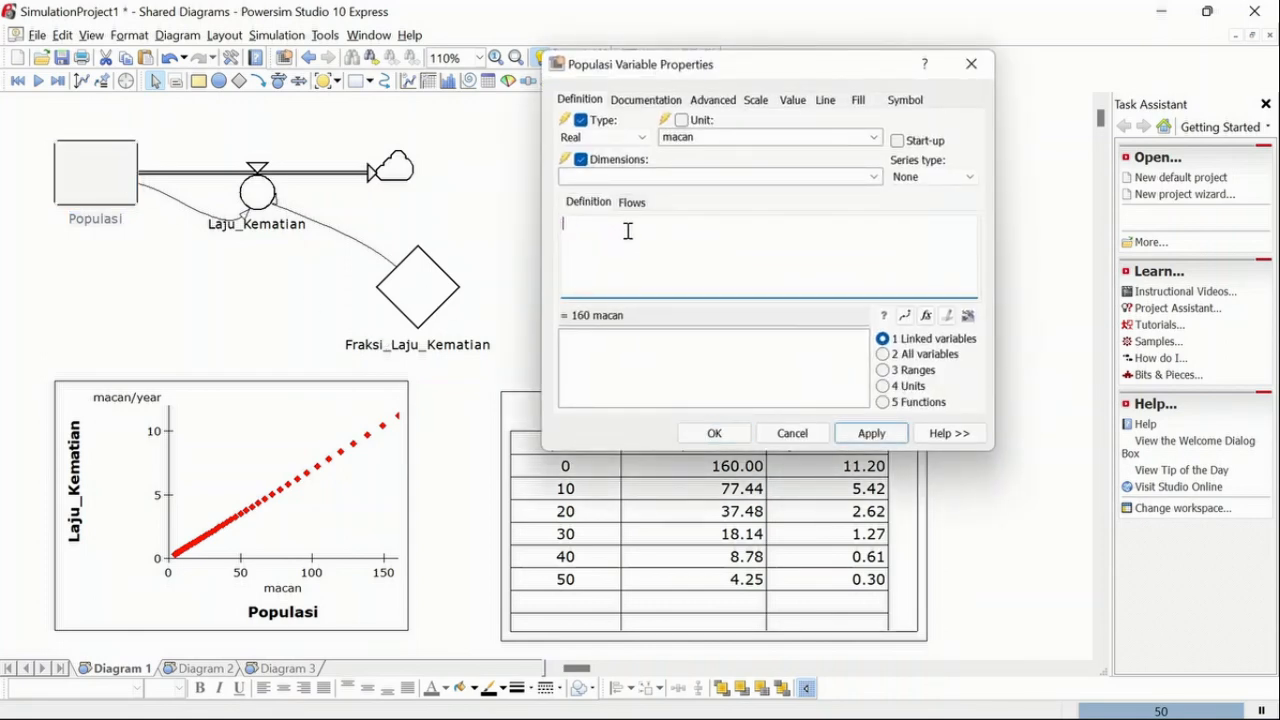
text(320)
click(716, 434)
click(501, 280)
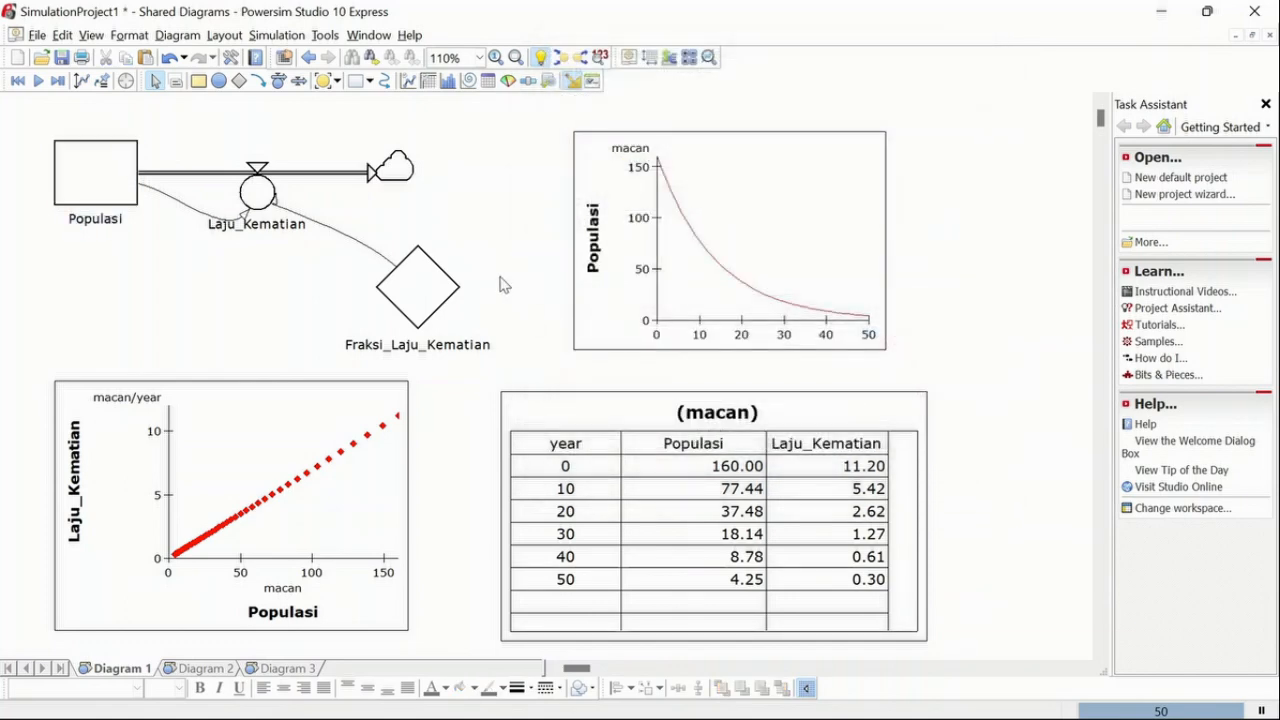
Set the Fraksi_Laju_Kematian constant to 0.035, run the simulation and check the Populasi values in the time table
click(423, 290)
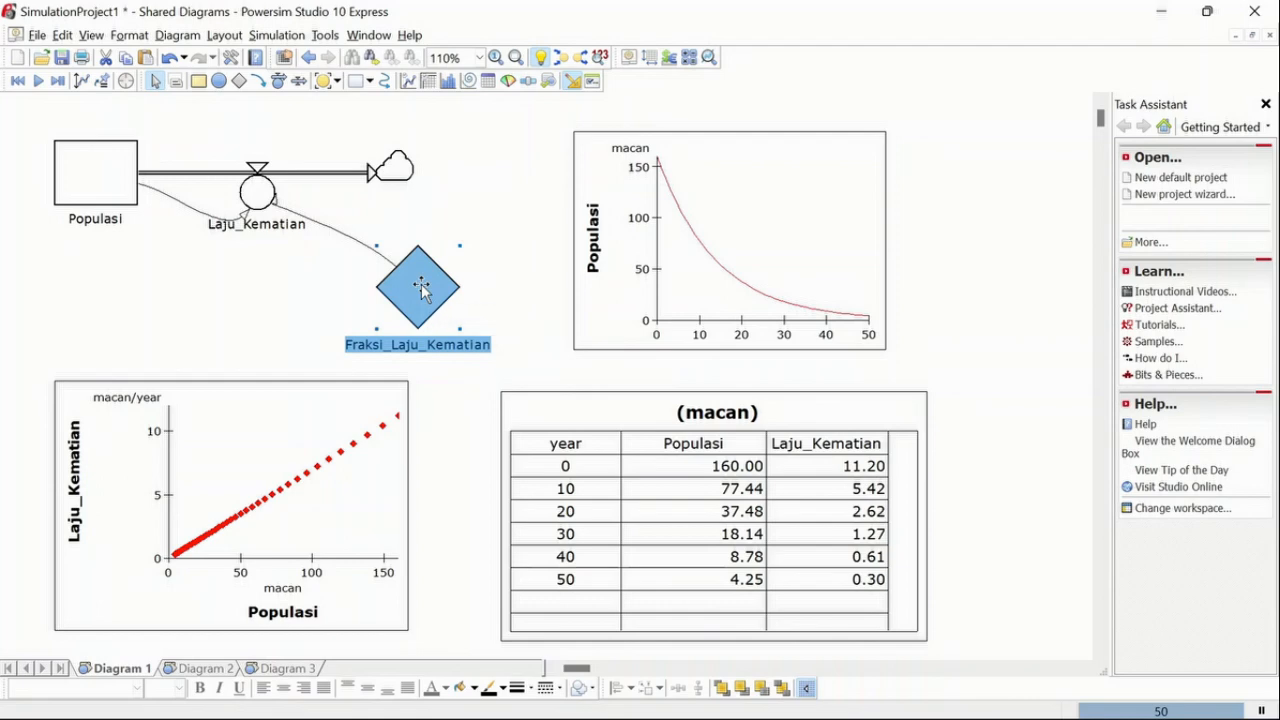
double_click(423, 290)
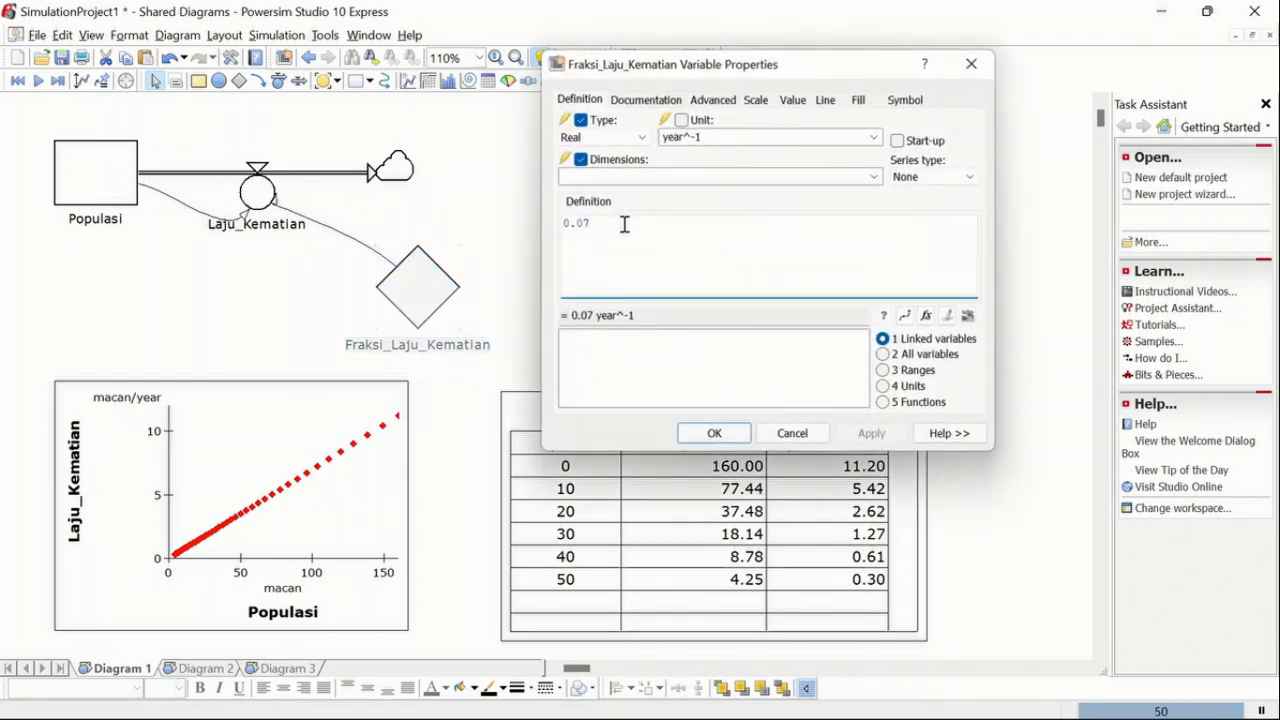
key(BackSpace)
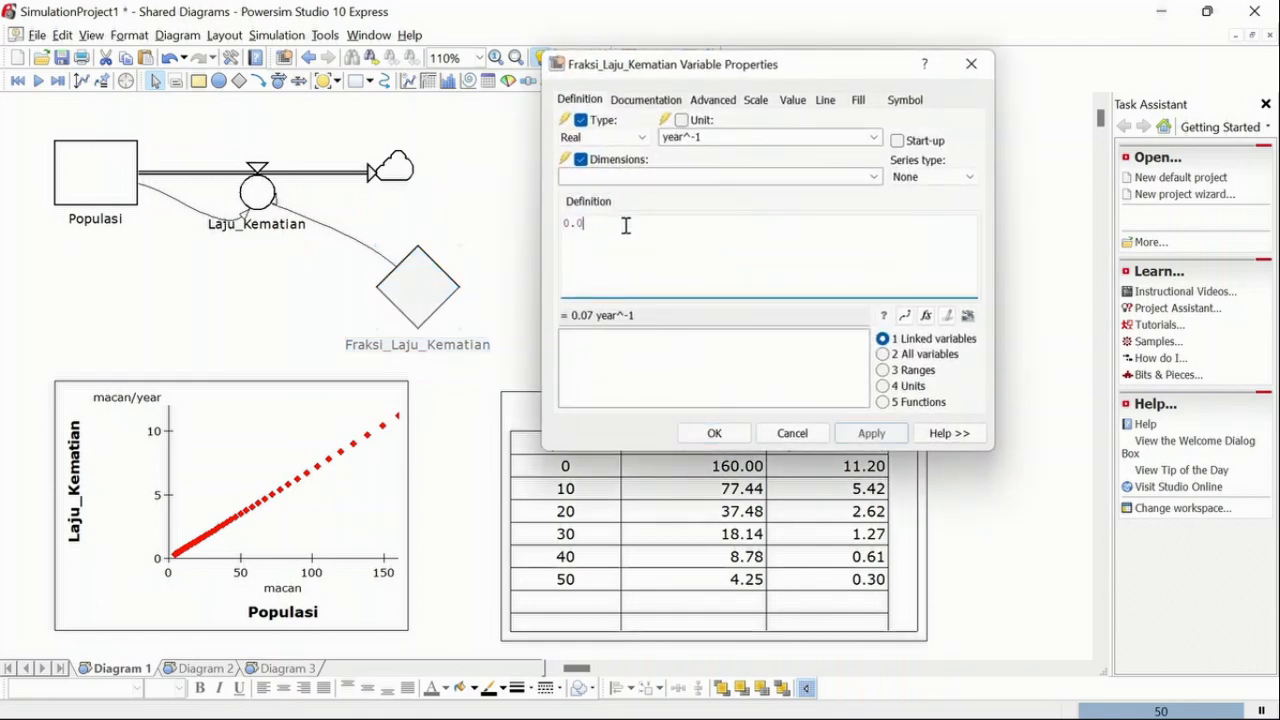
text(35)
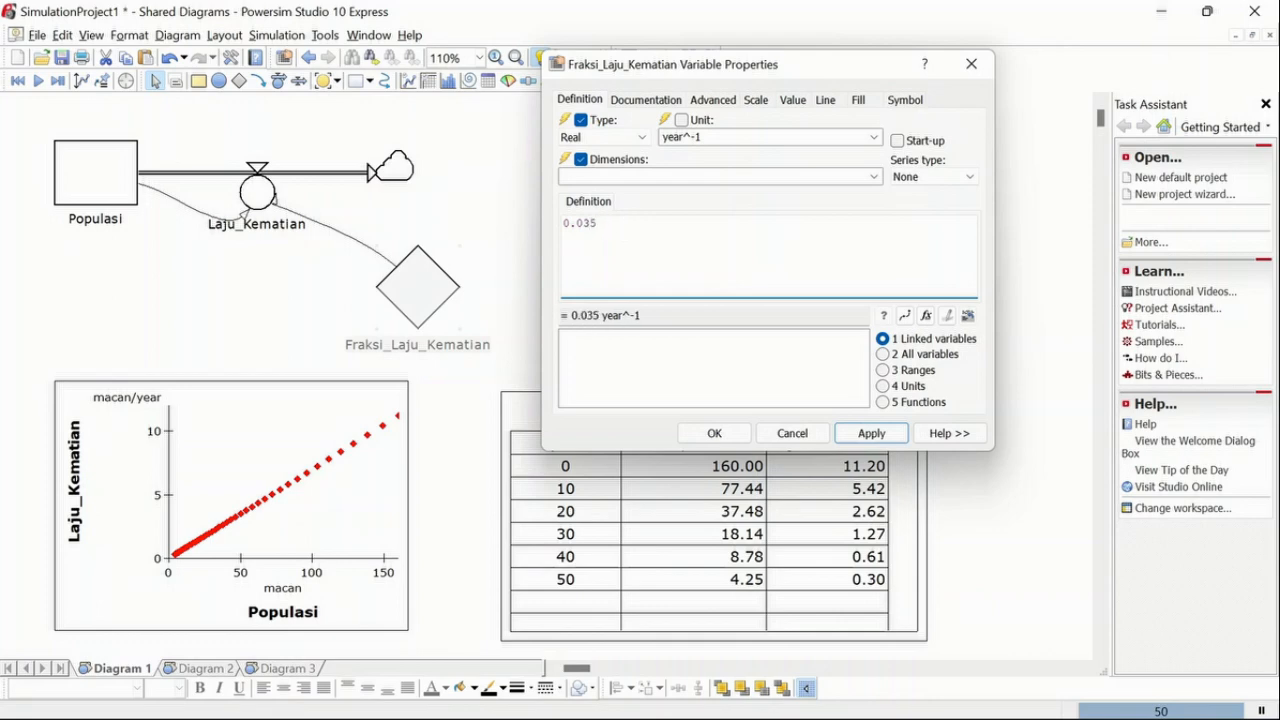
click(716, 436)
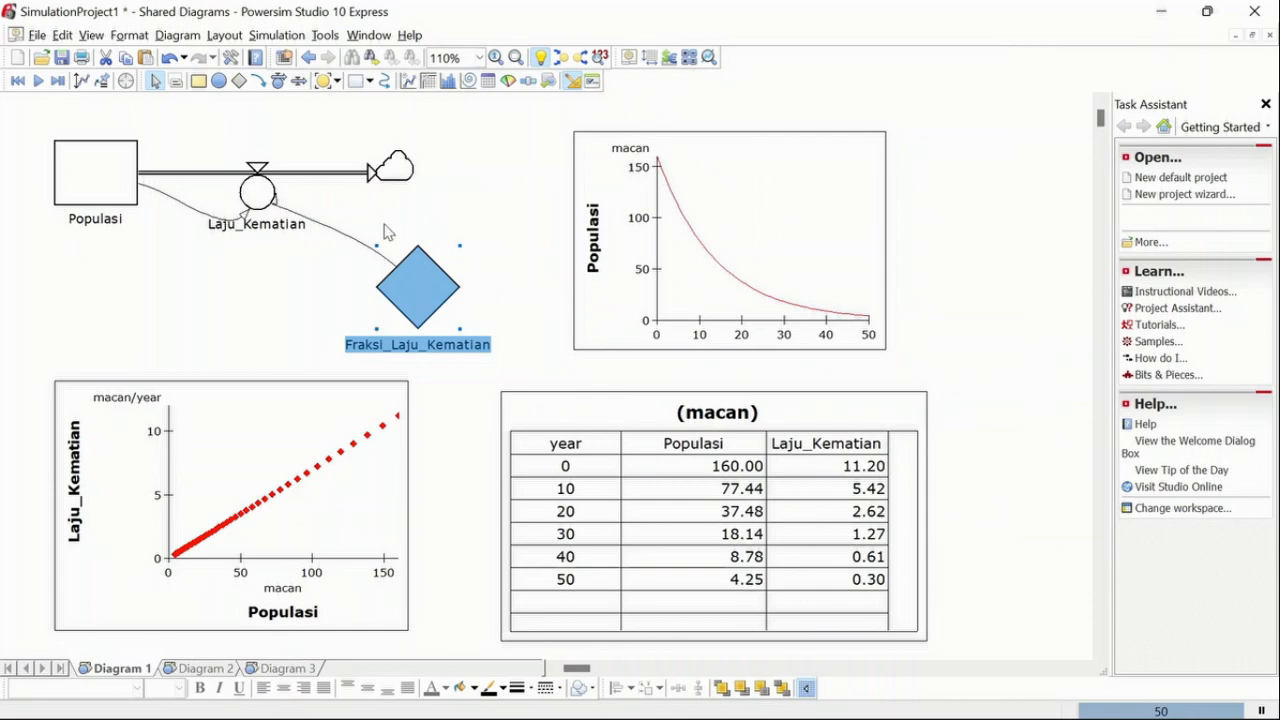
click(38, 81)
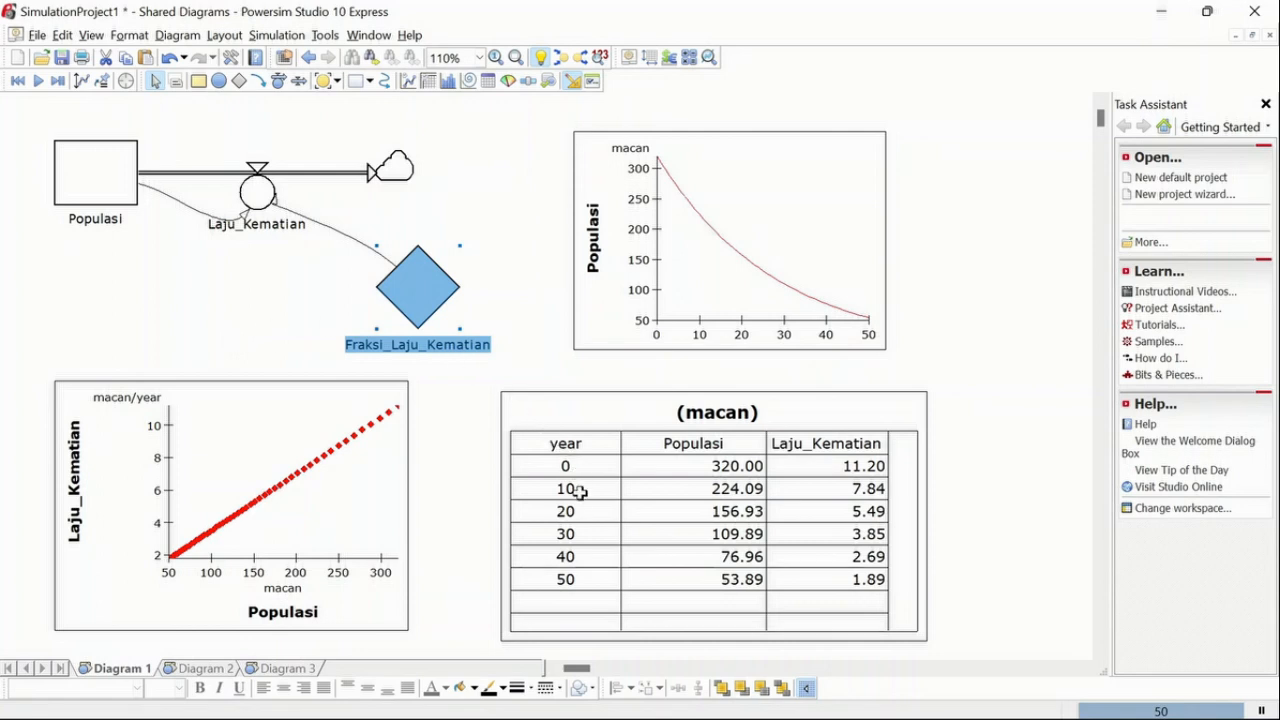
click(688, 515)
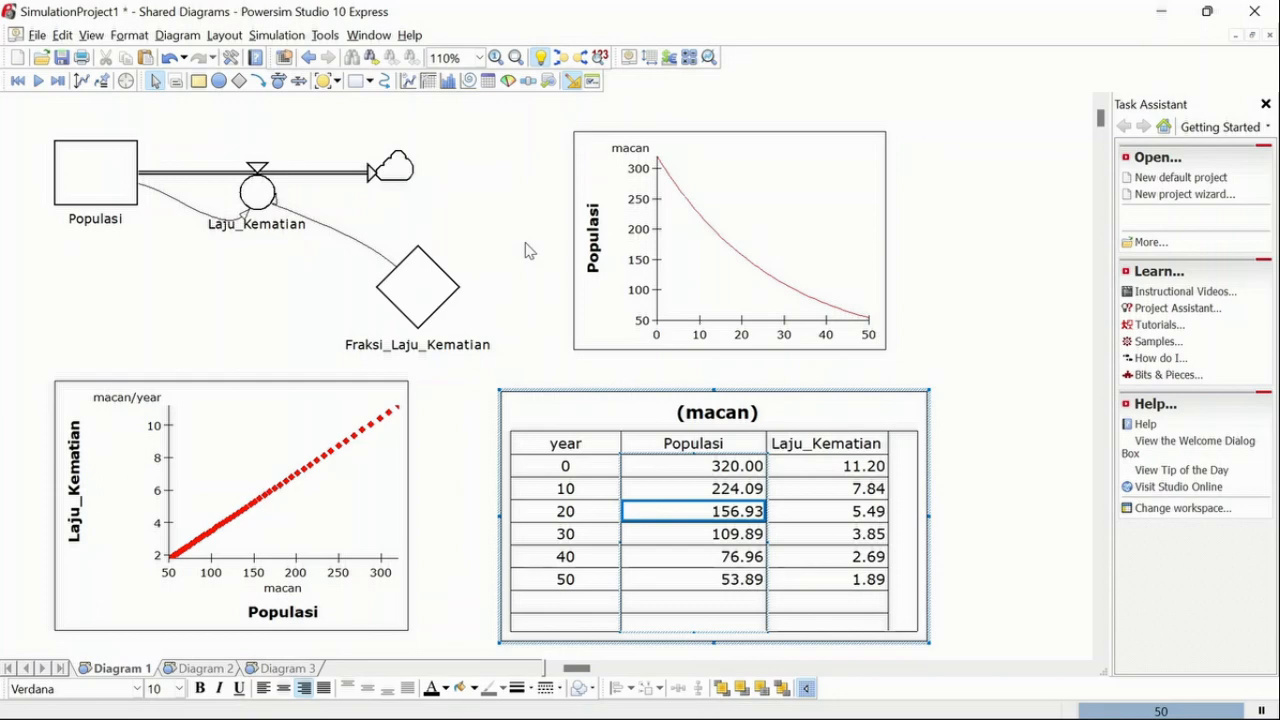
Set the Fraksi_Laju_Kematian constant to 0.14, run the simulation and check the final Populasi value in the time table
double_click(415, 294)
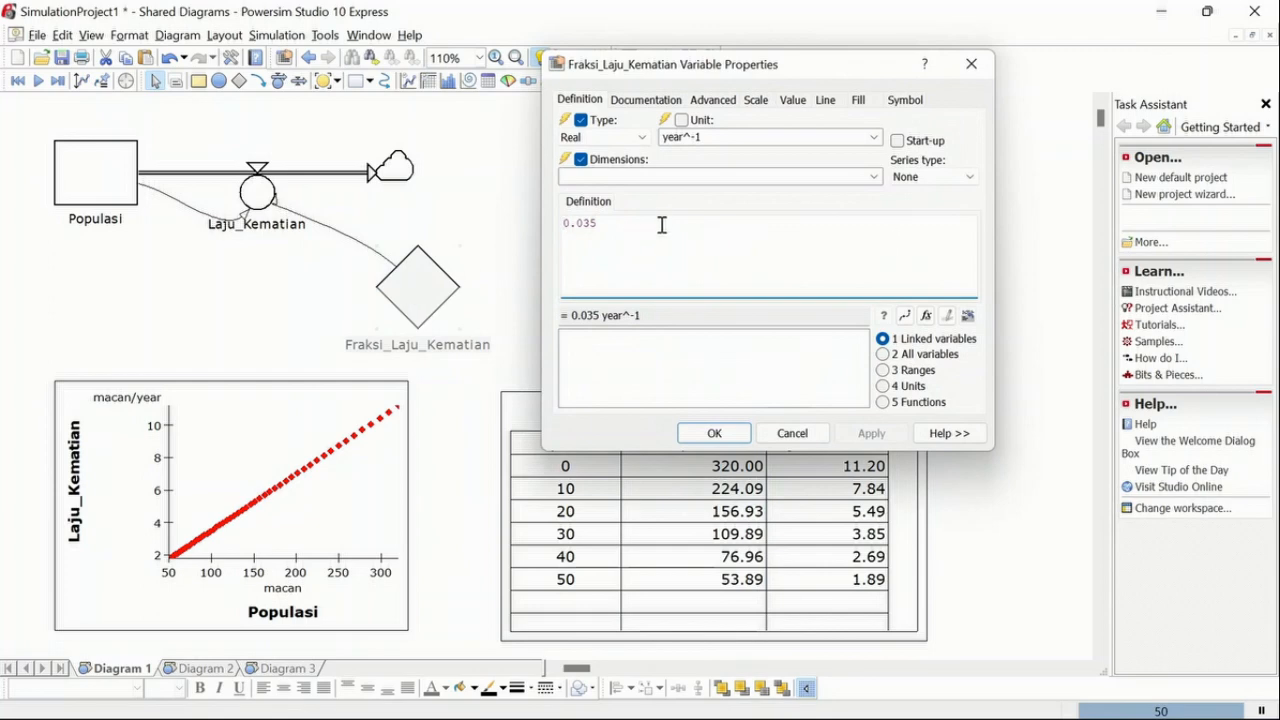
key(BackSpace)
key(BackSpace)
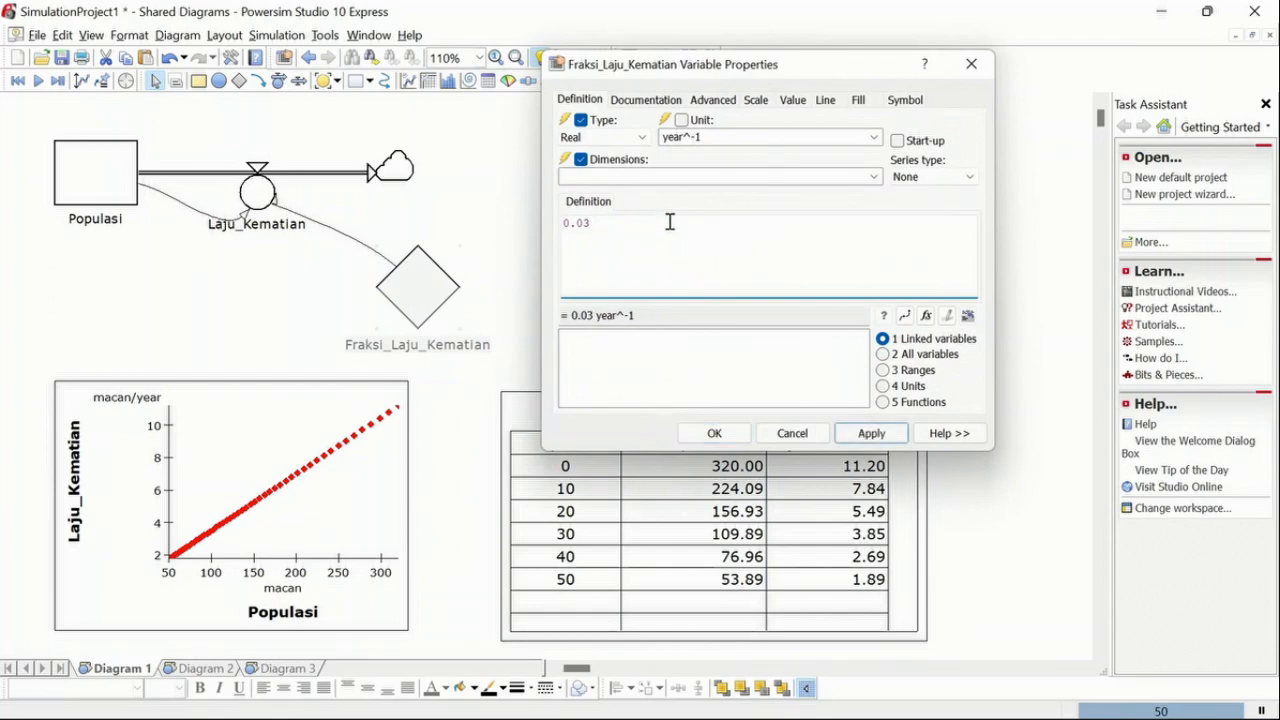
key(BackSpace)
text(14)
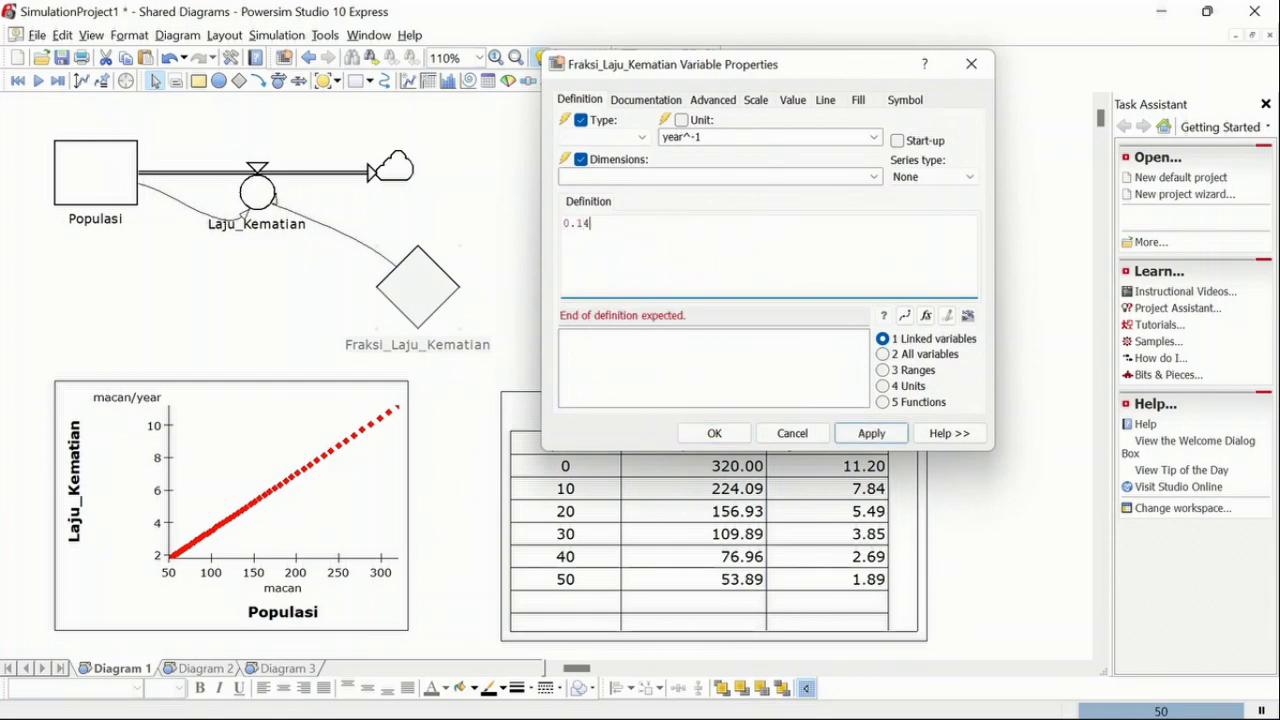
click(716, 433)
click(39, 82)
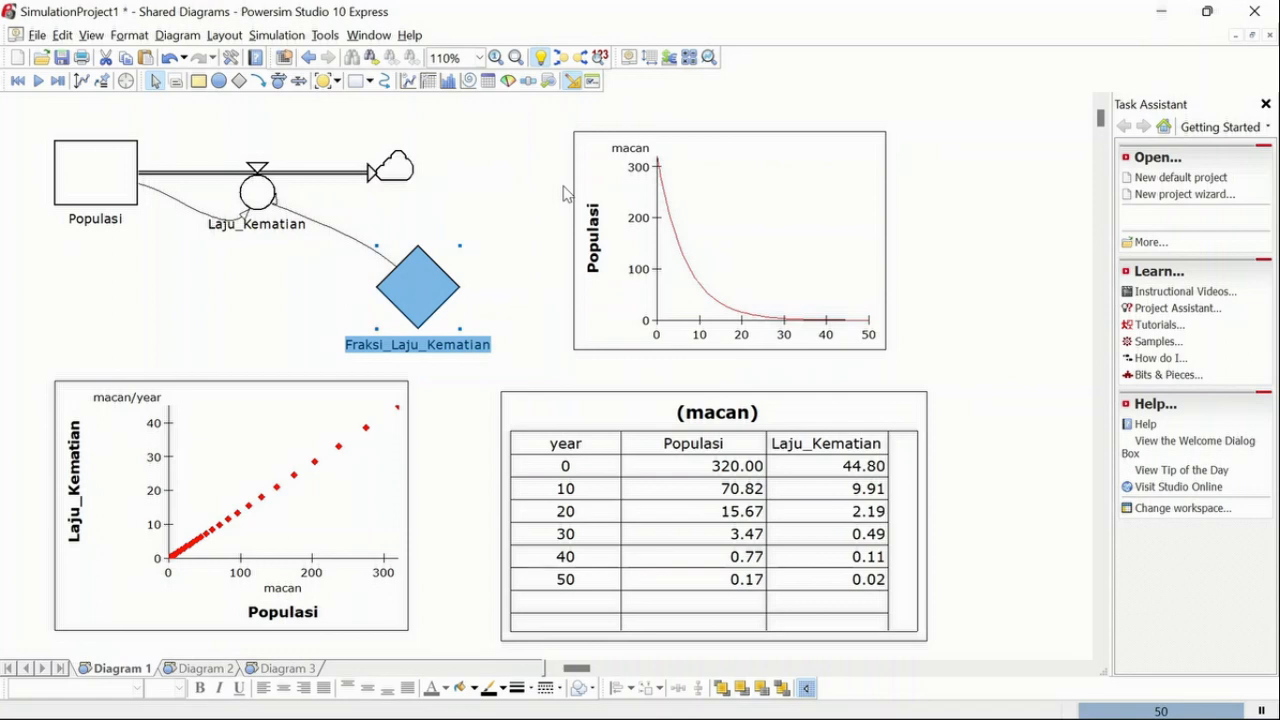
click(732, 580)
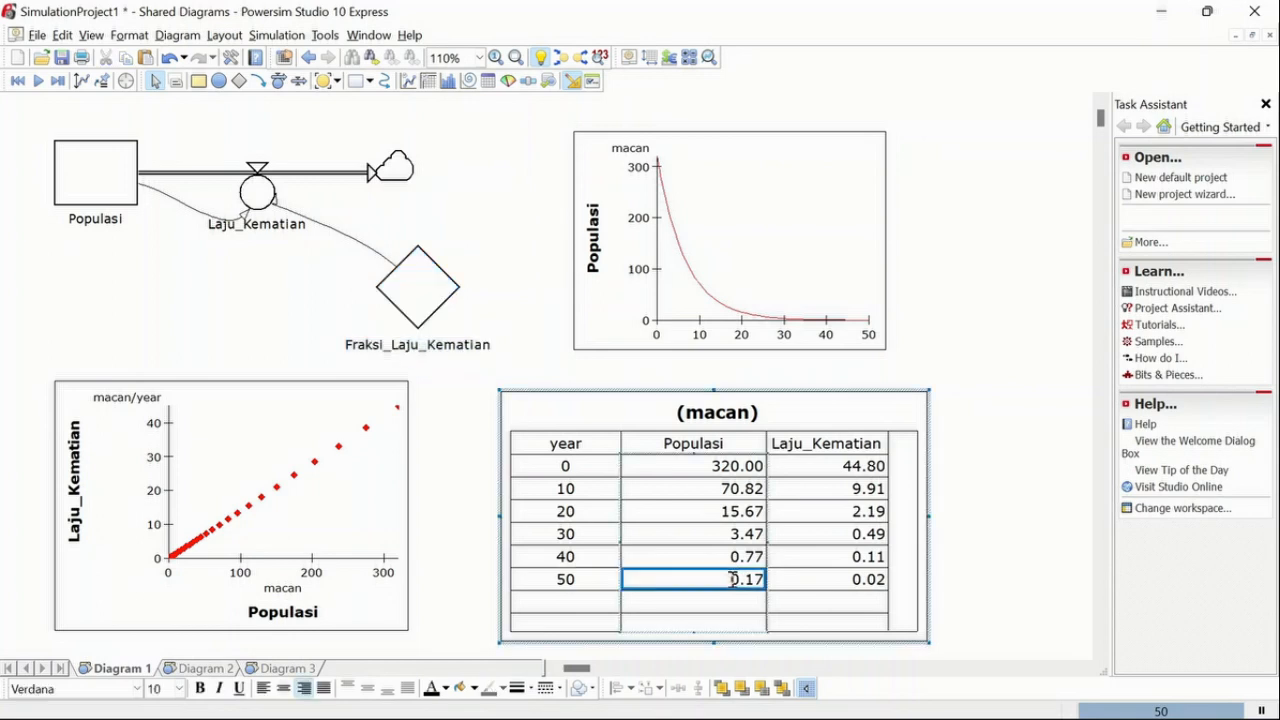
click(968, 270)
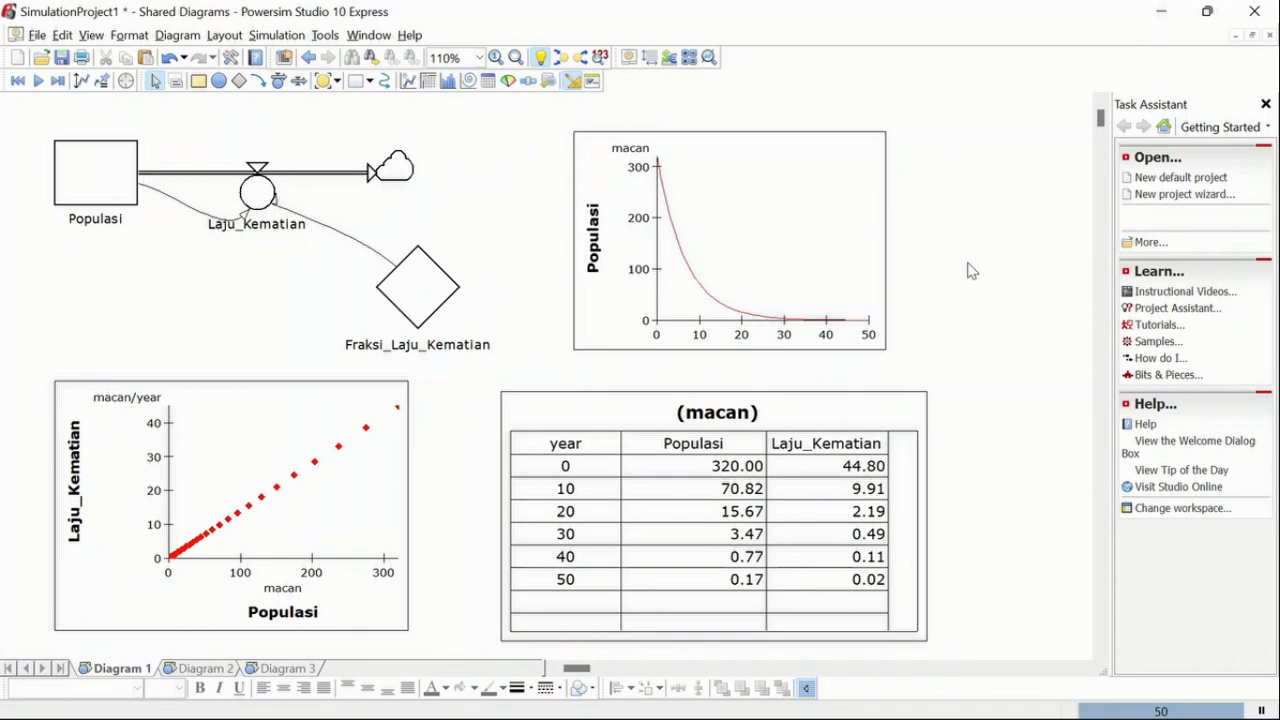